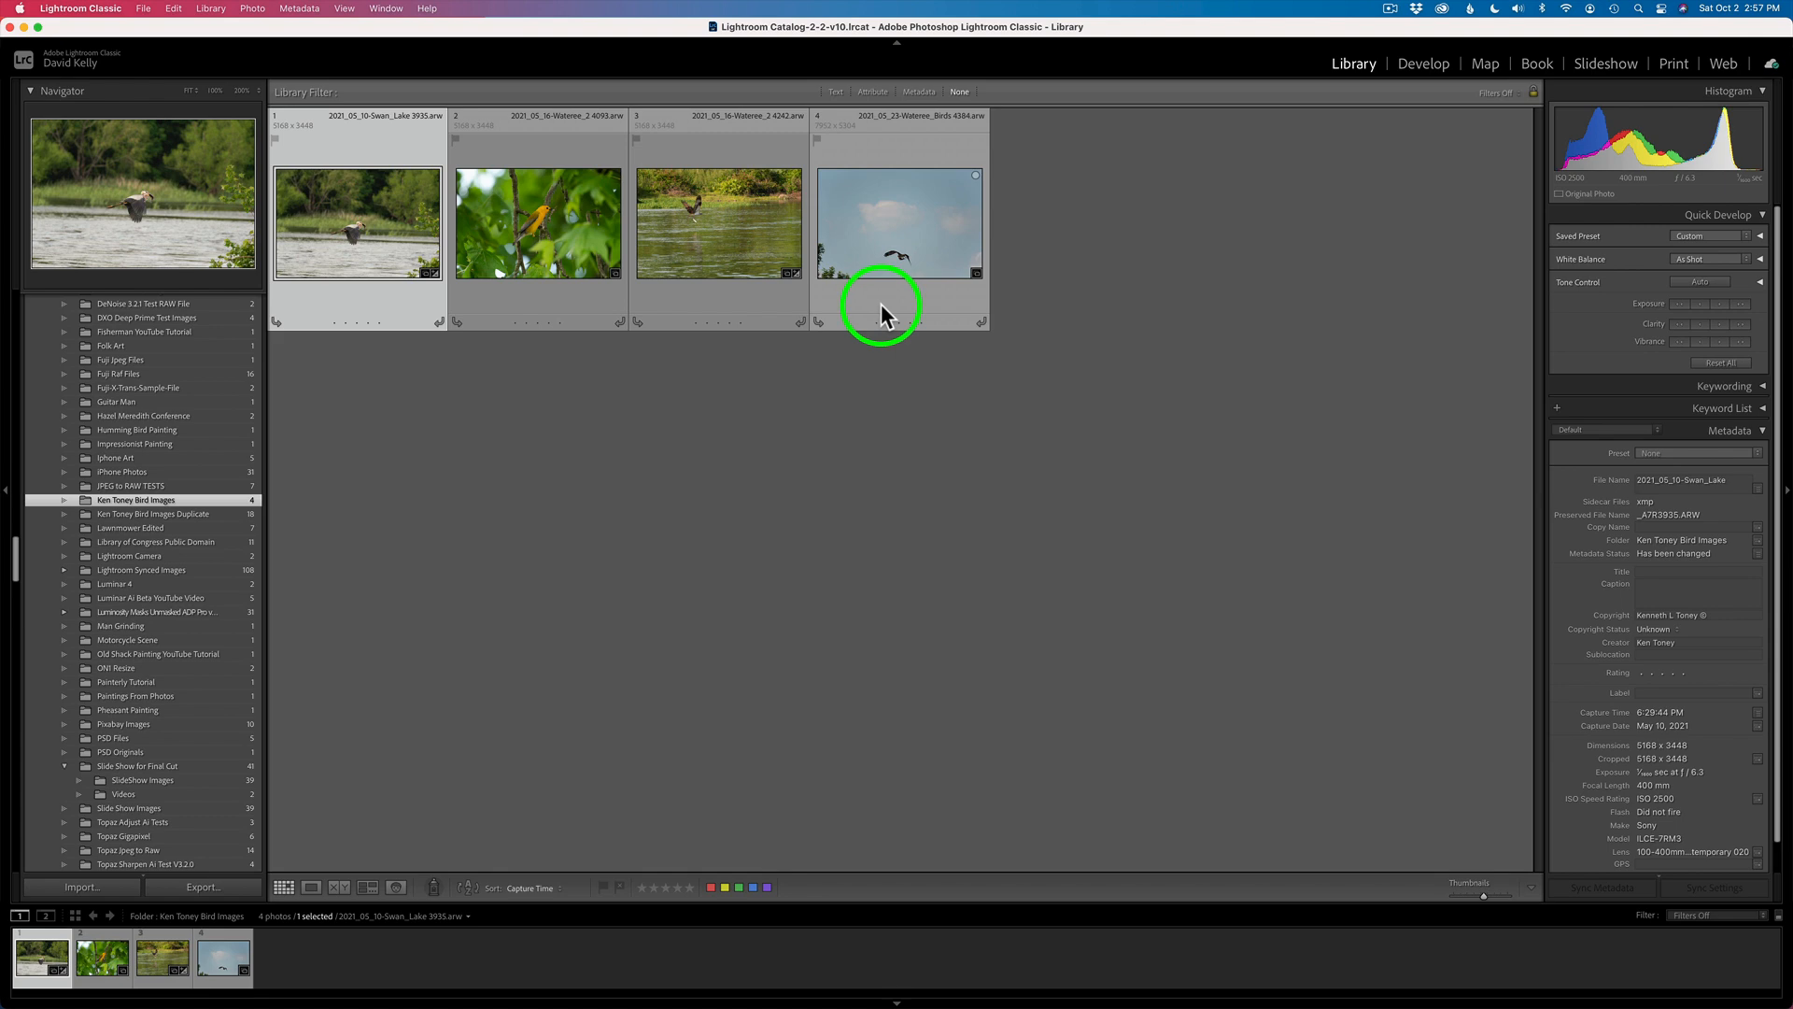
Open the heron photo for developing and preview the Adobe Raw and Camera Matching profiles without applying one.
left_click(1423, 64)
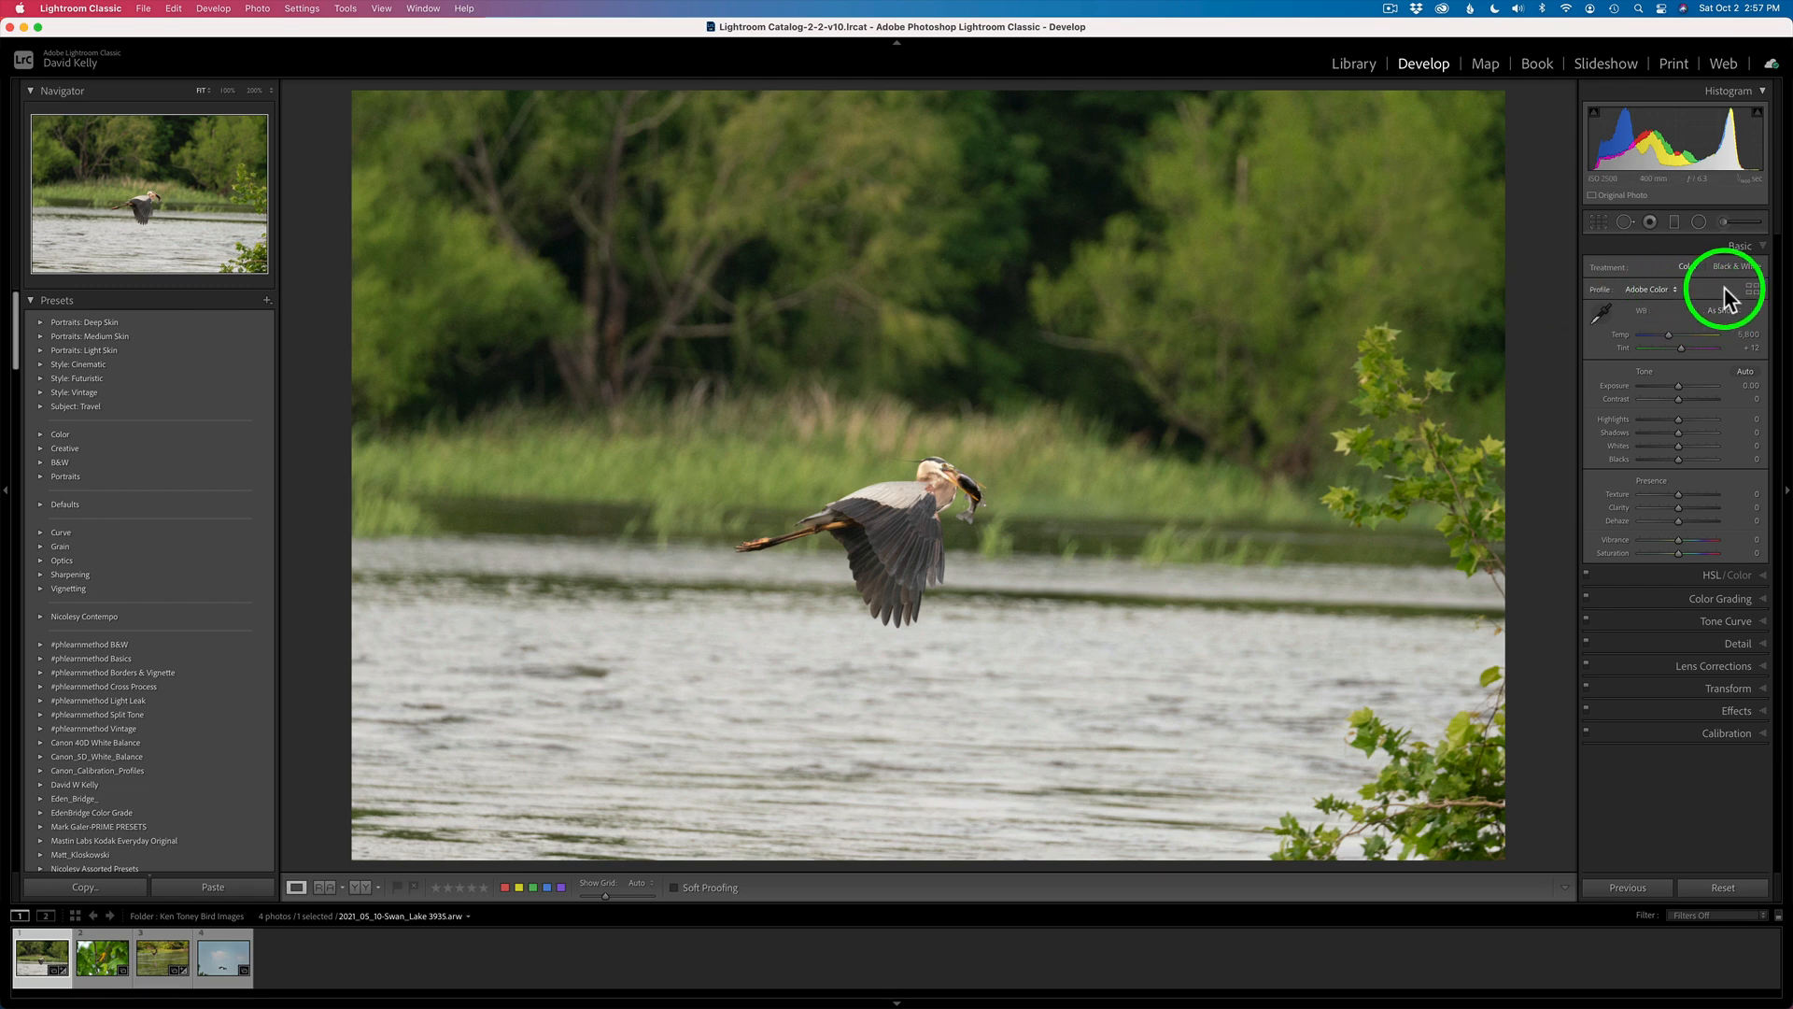
left_click(1750, 289)
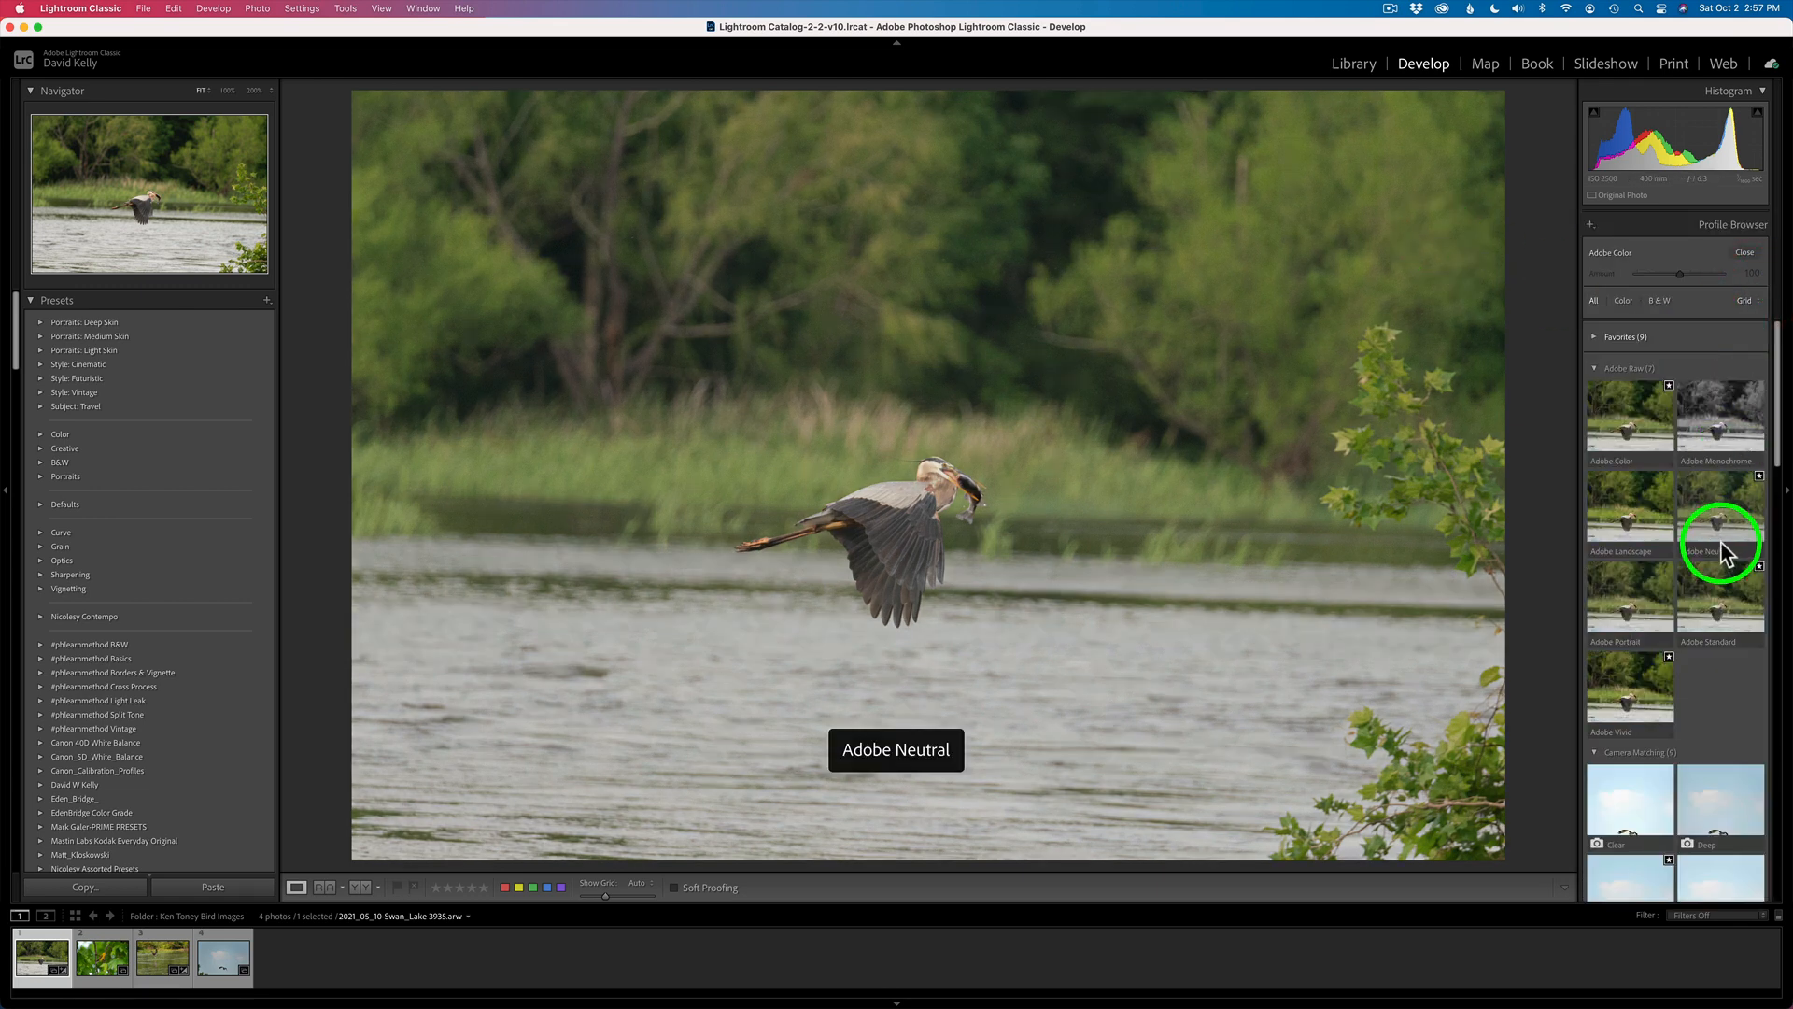
scroll(1700, 771, "down", 3)
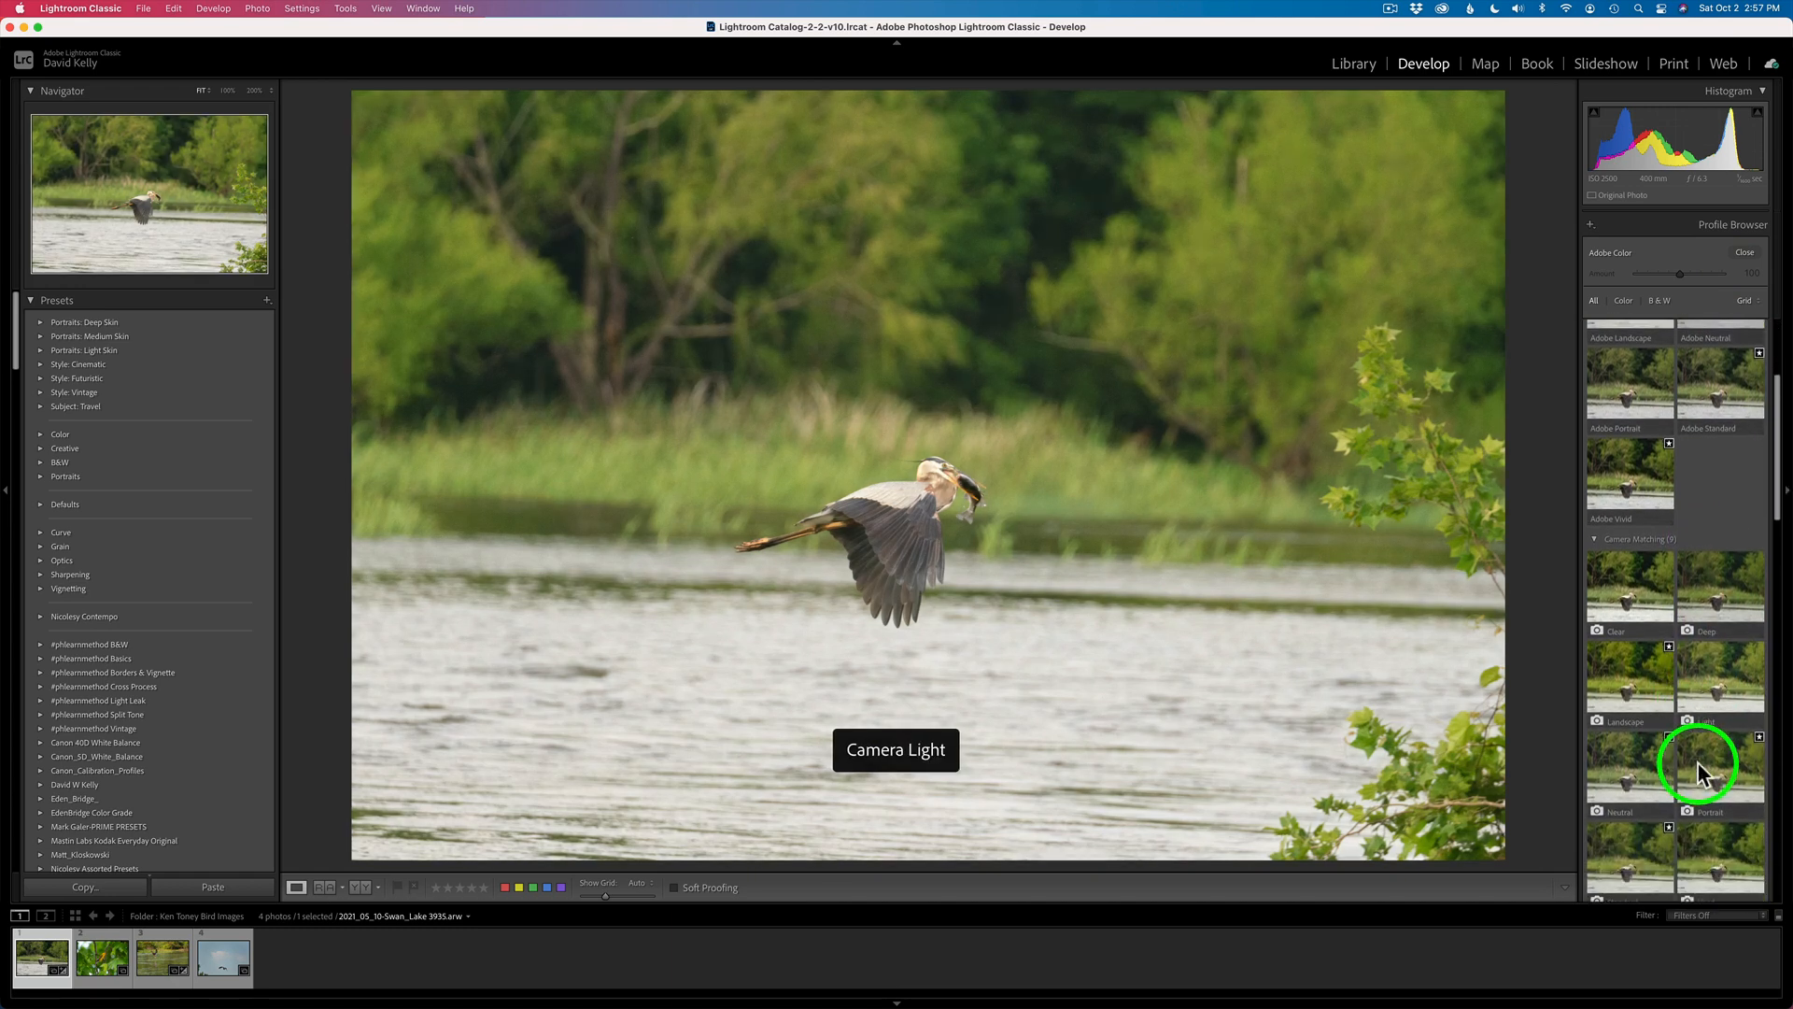
scroll(1696, 560, "up", 3)
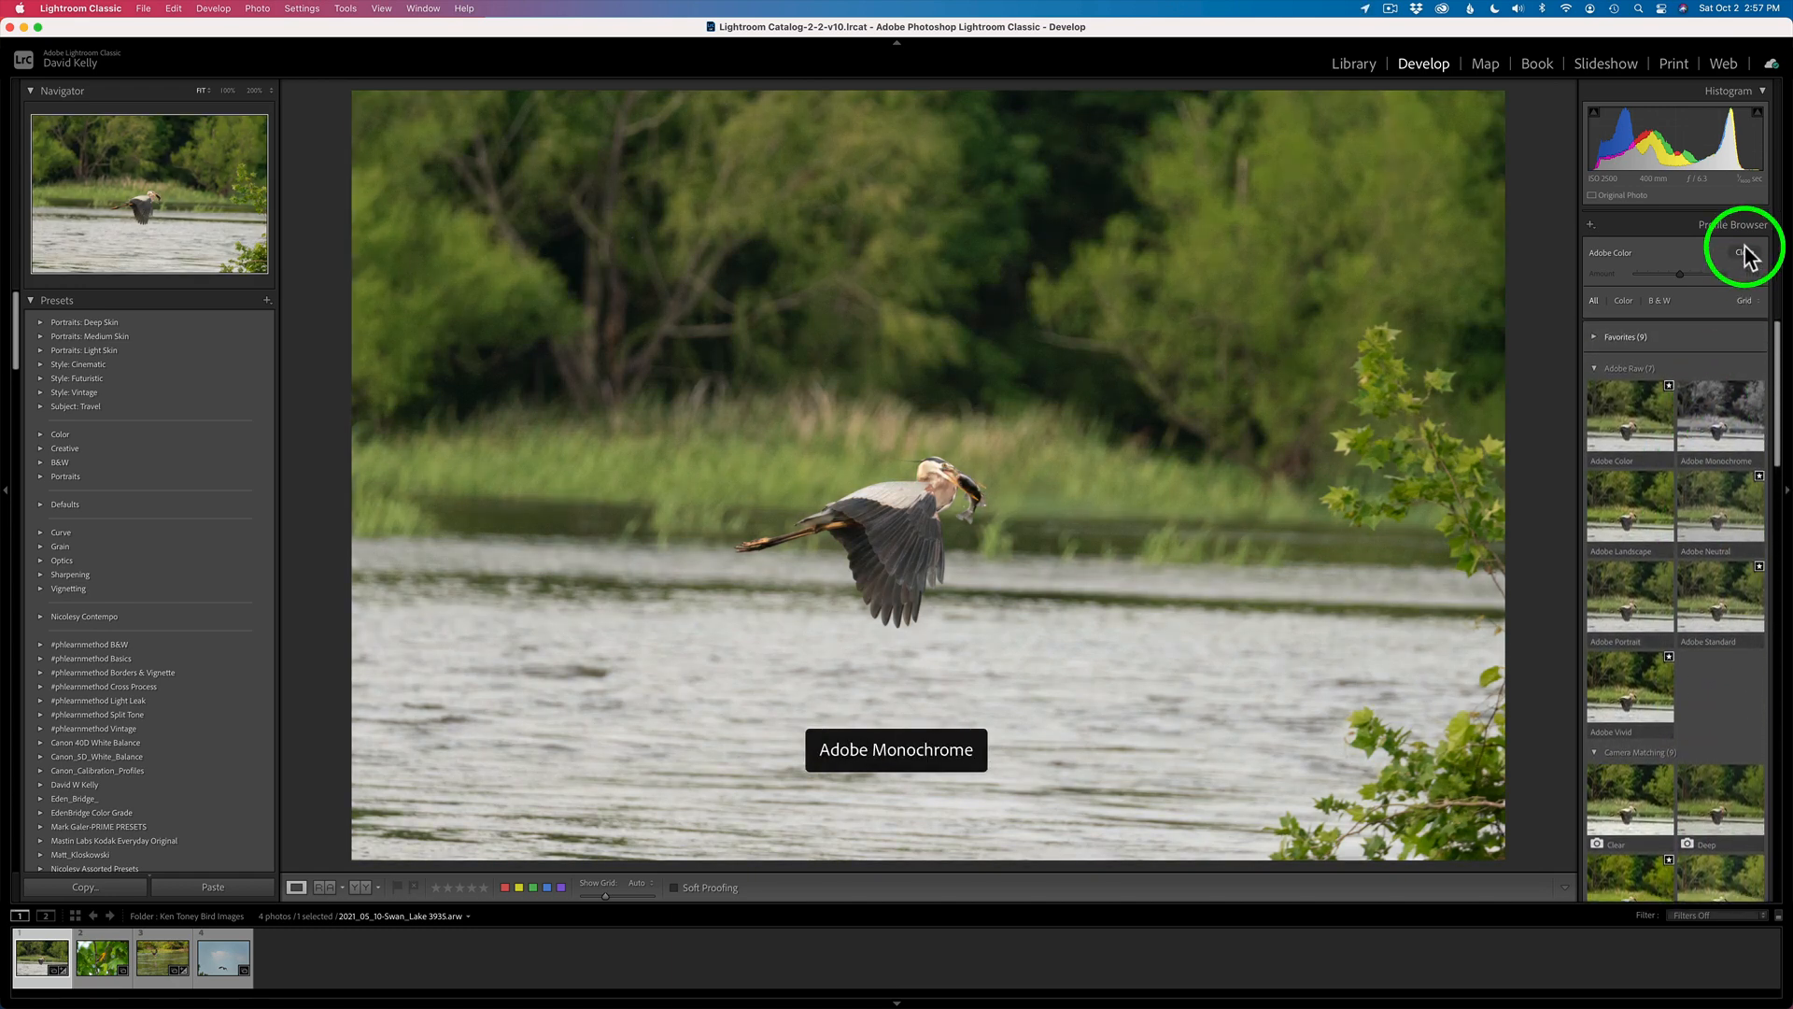
left_click(1743, 252)
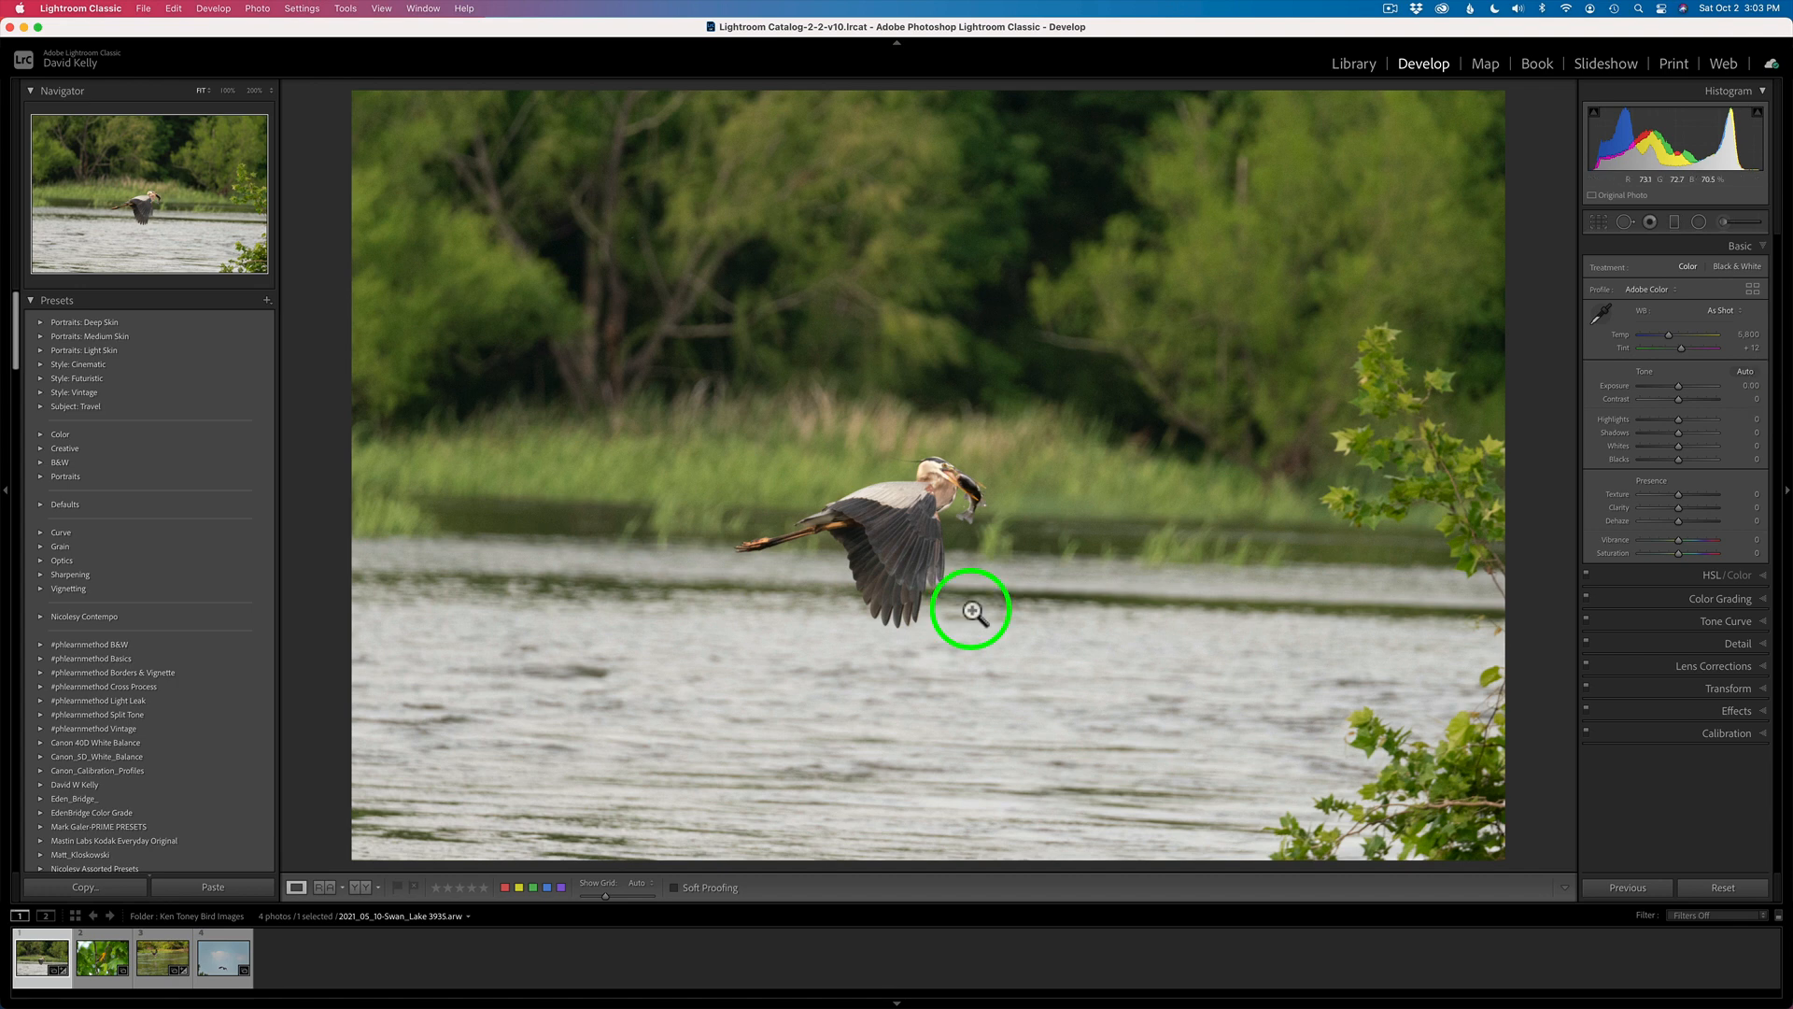
Return to the library grid, select all four bird photos, and open them in Topaz DeNoise AI.
key("g")
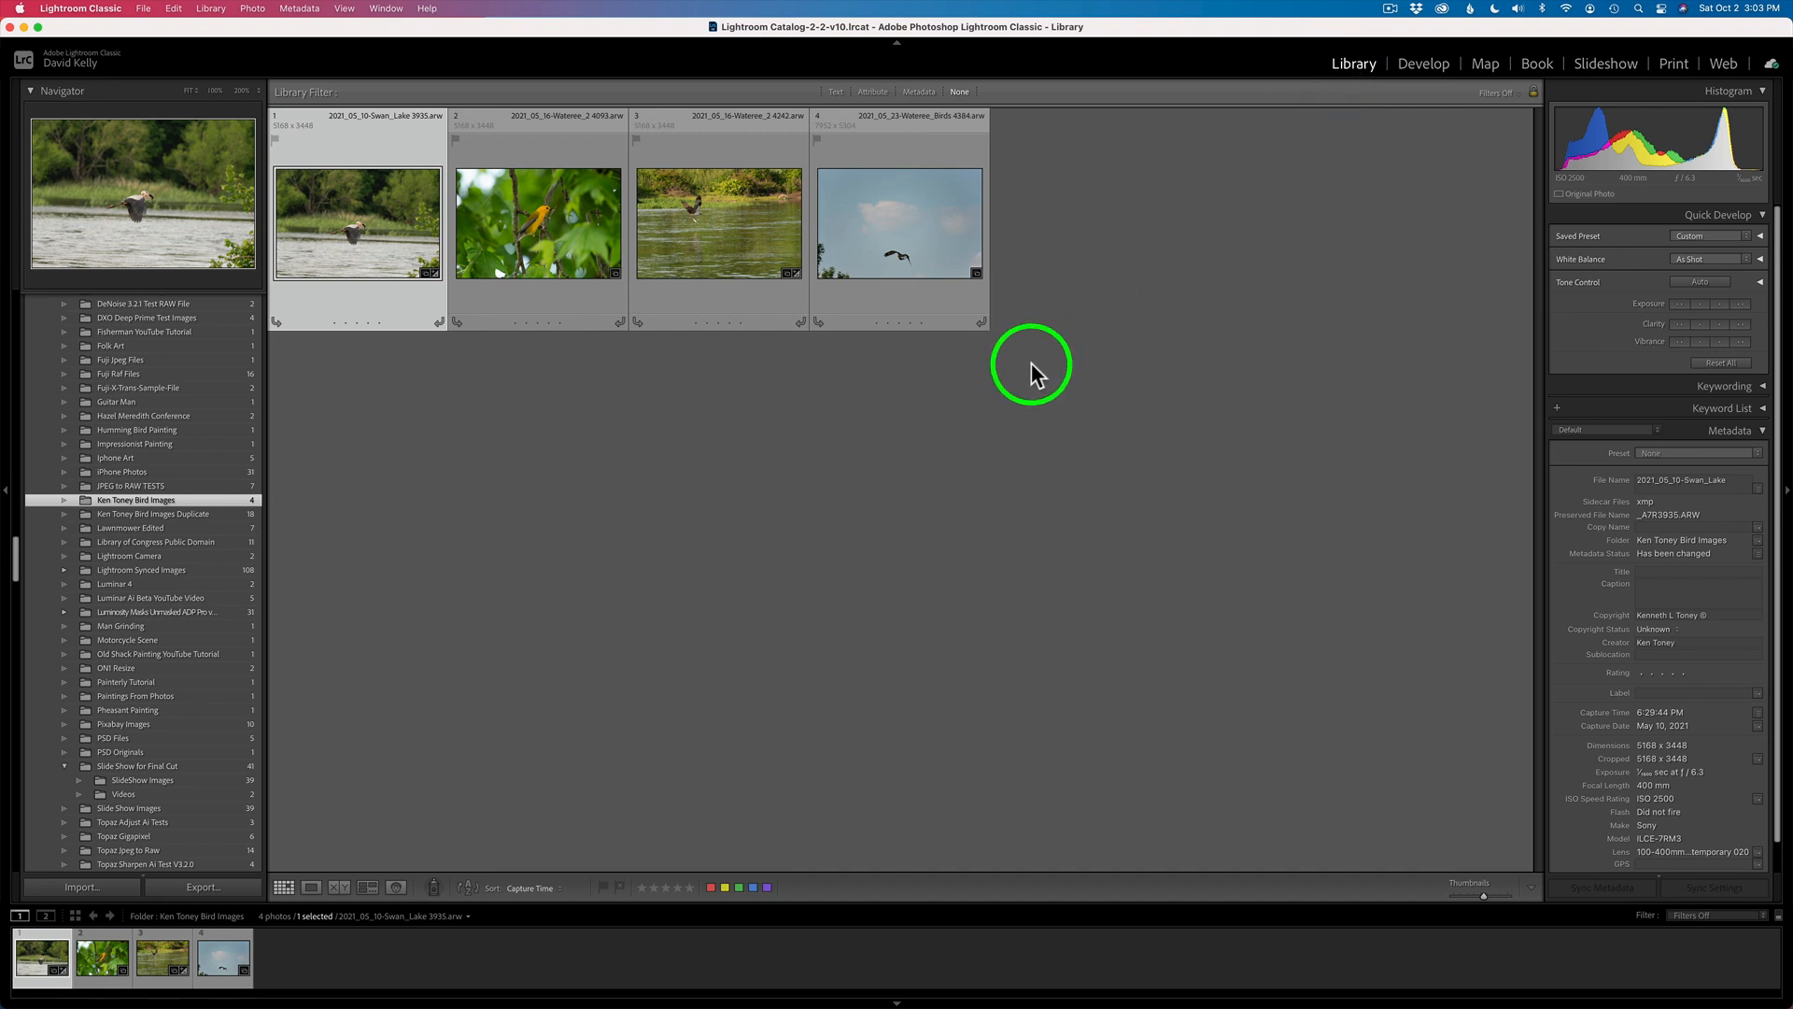
left_click(1068, 188)
left_click(362, 256)
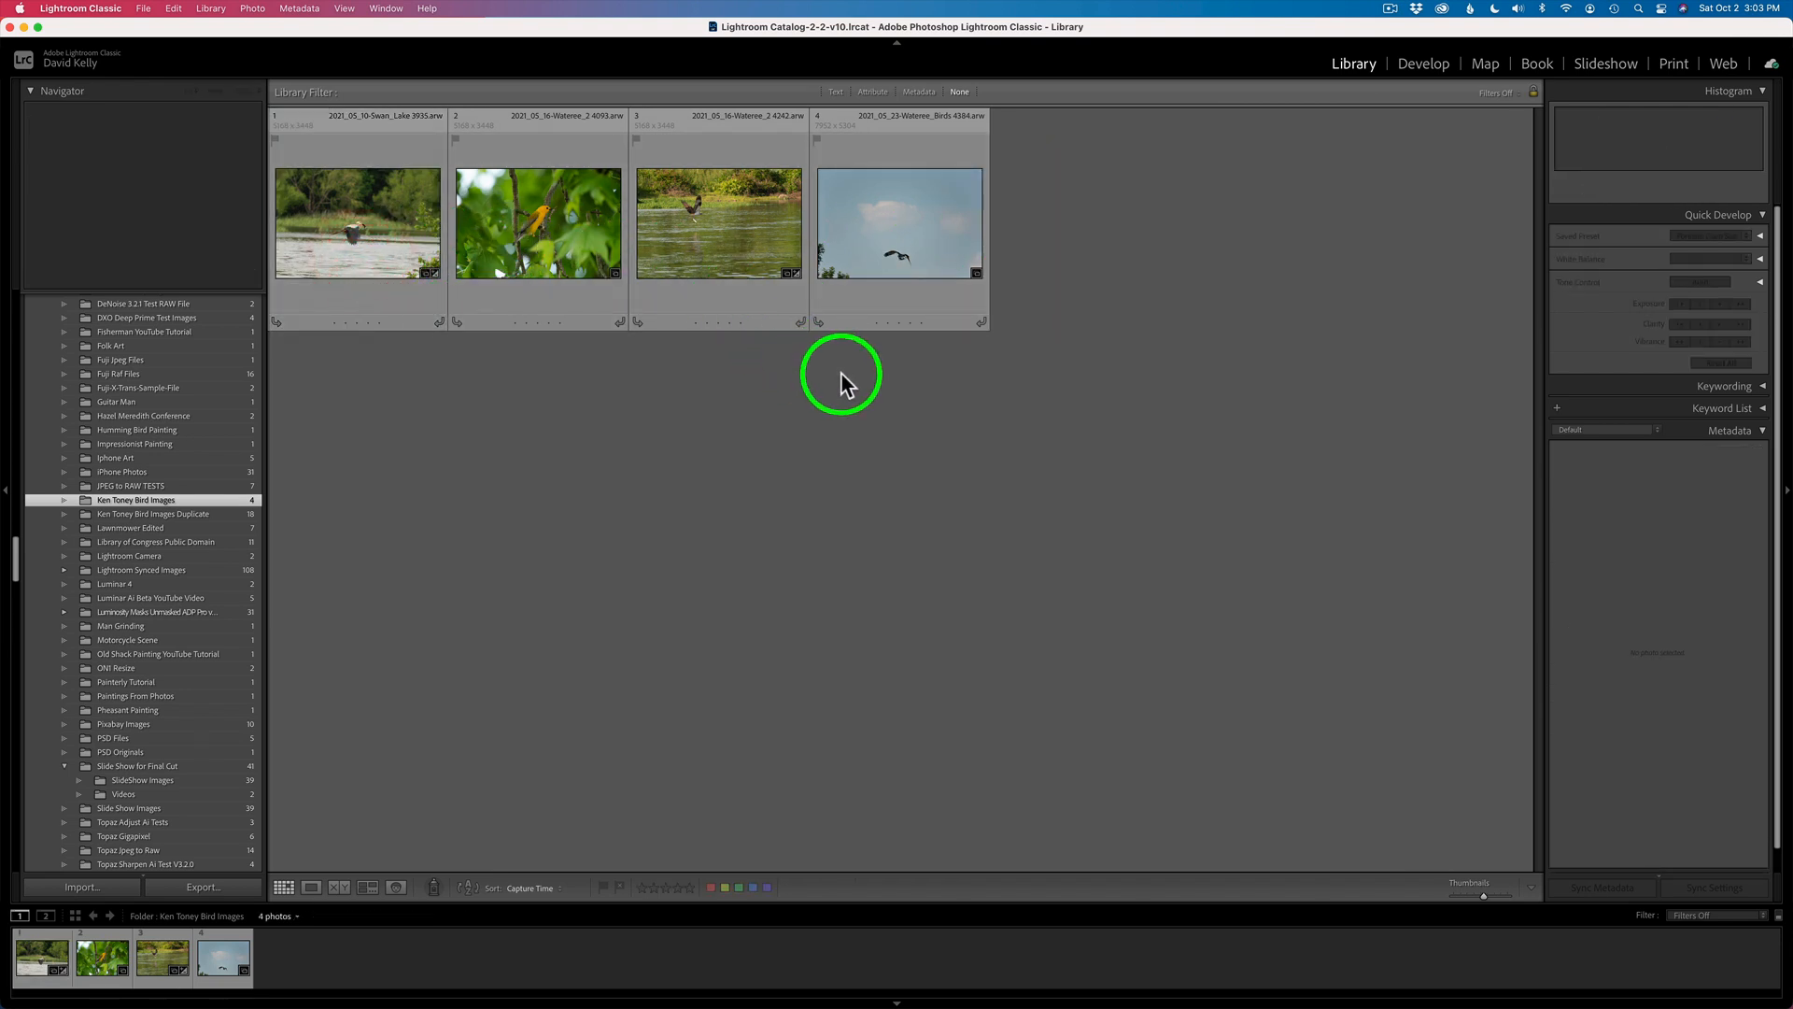
key("super+a")
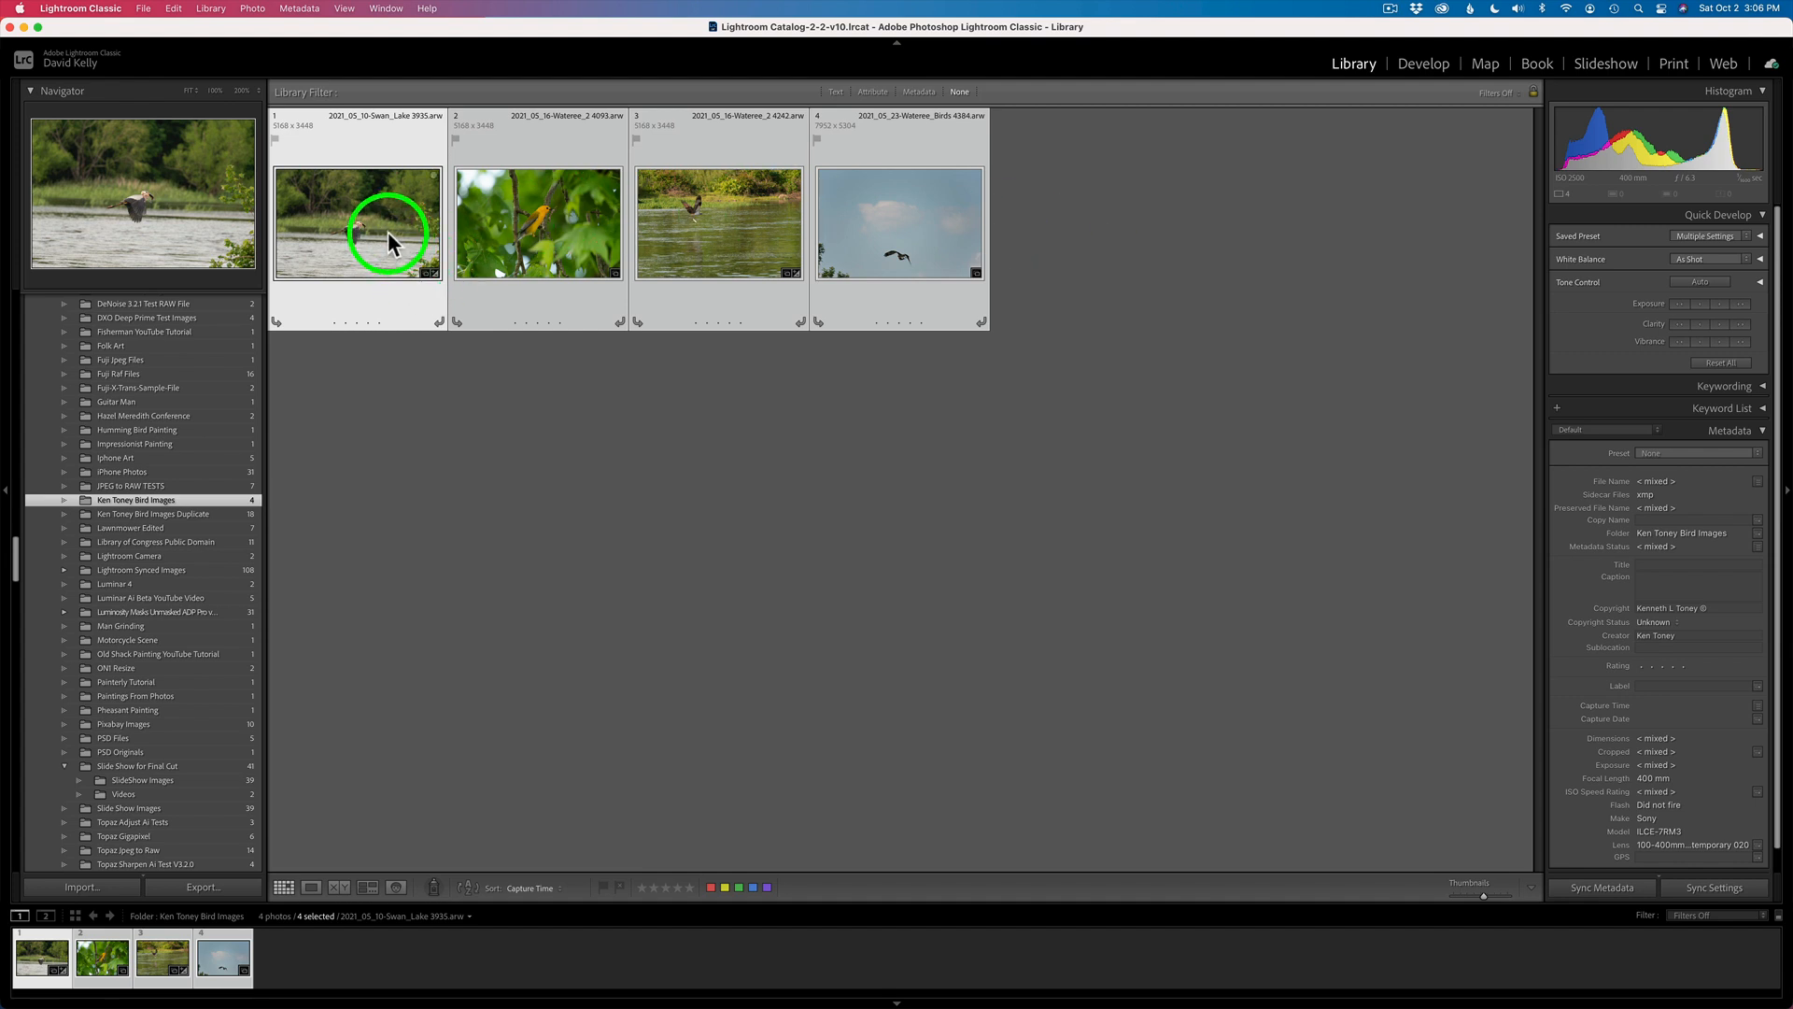
left_click_drag(389, 227, 19, 650)
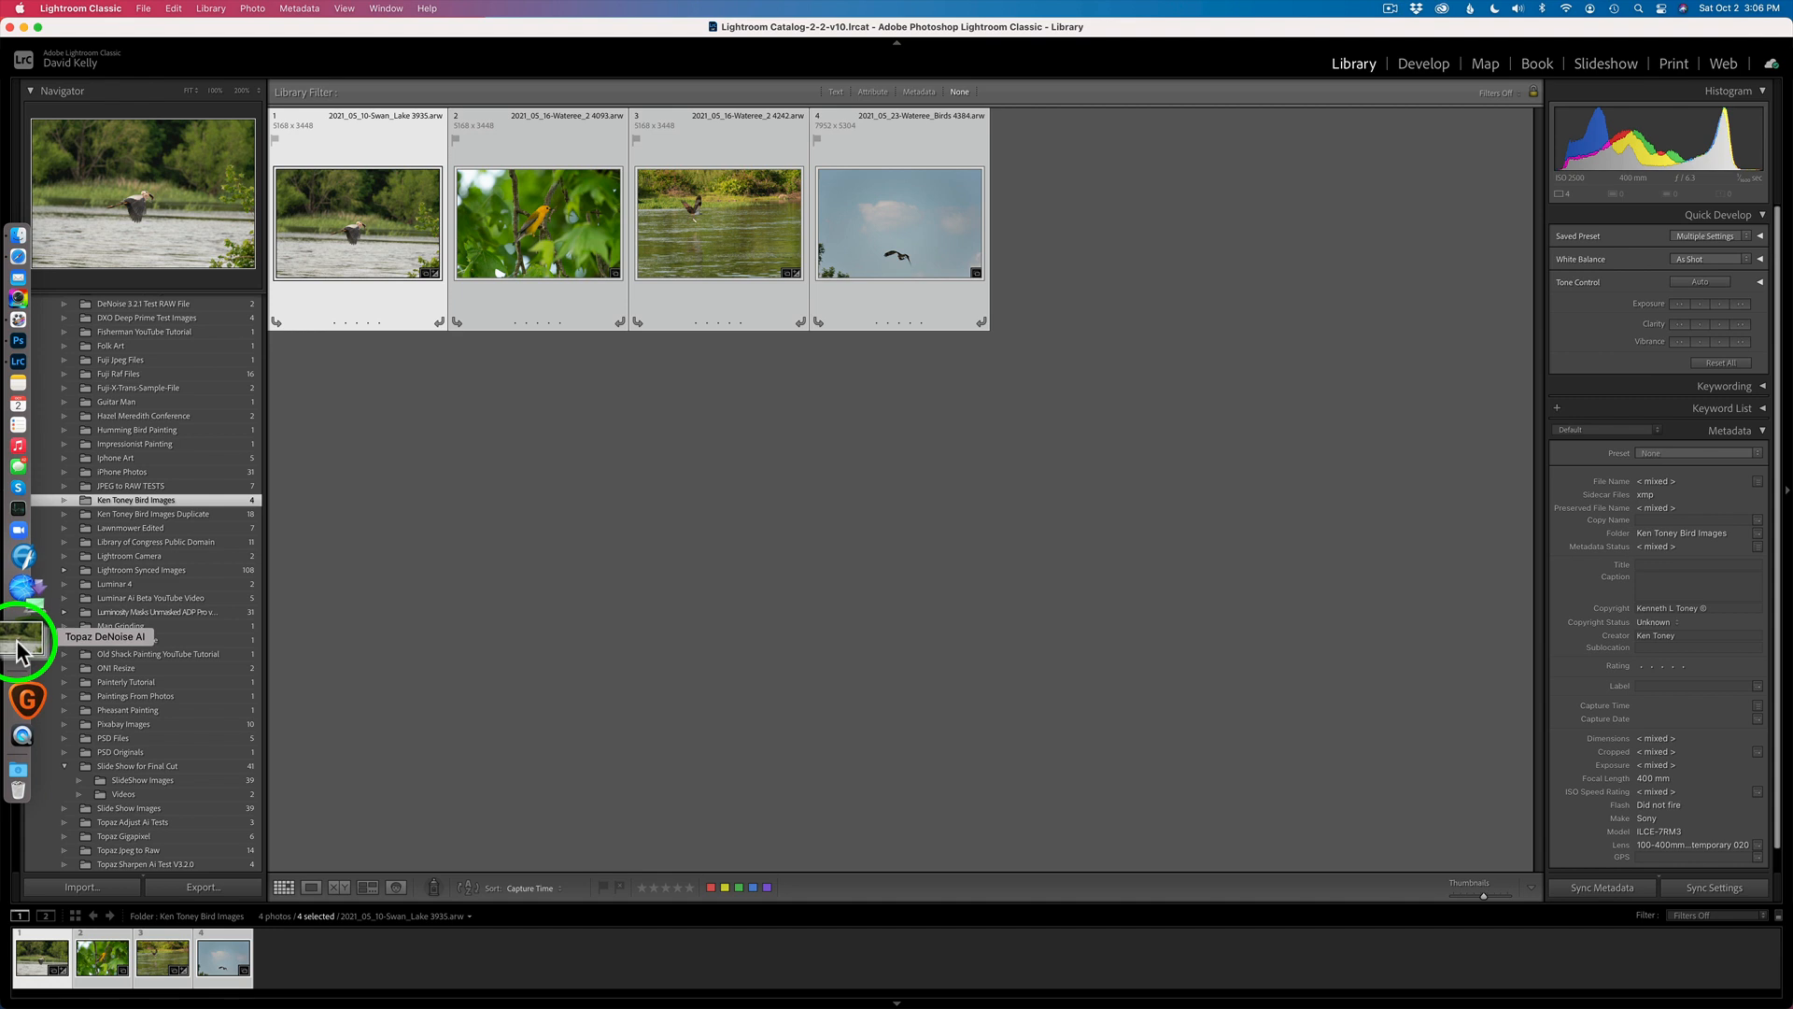
left_click_drag(19, 651, 19, 644)
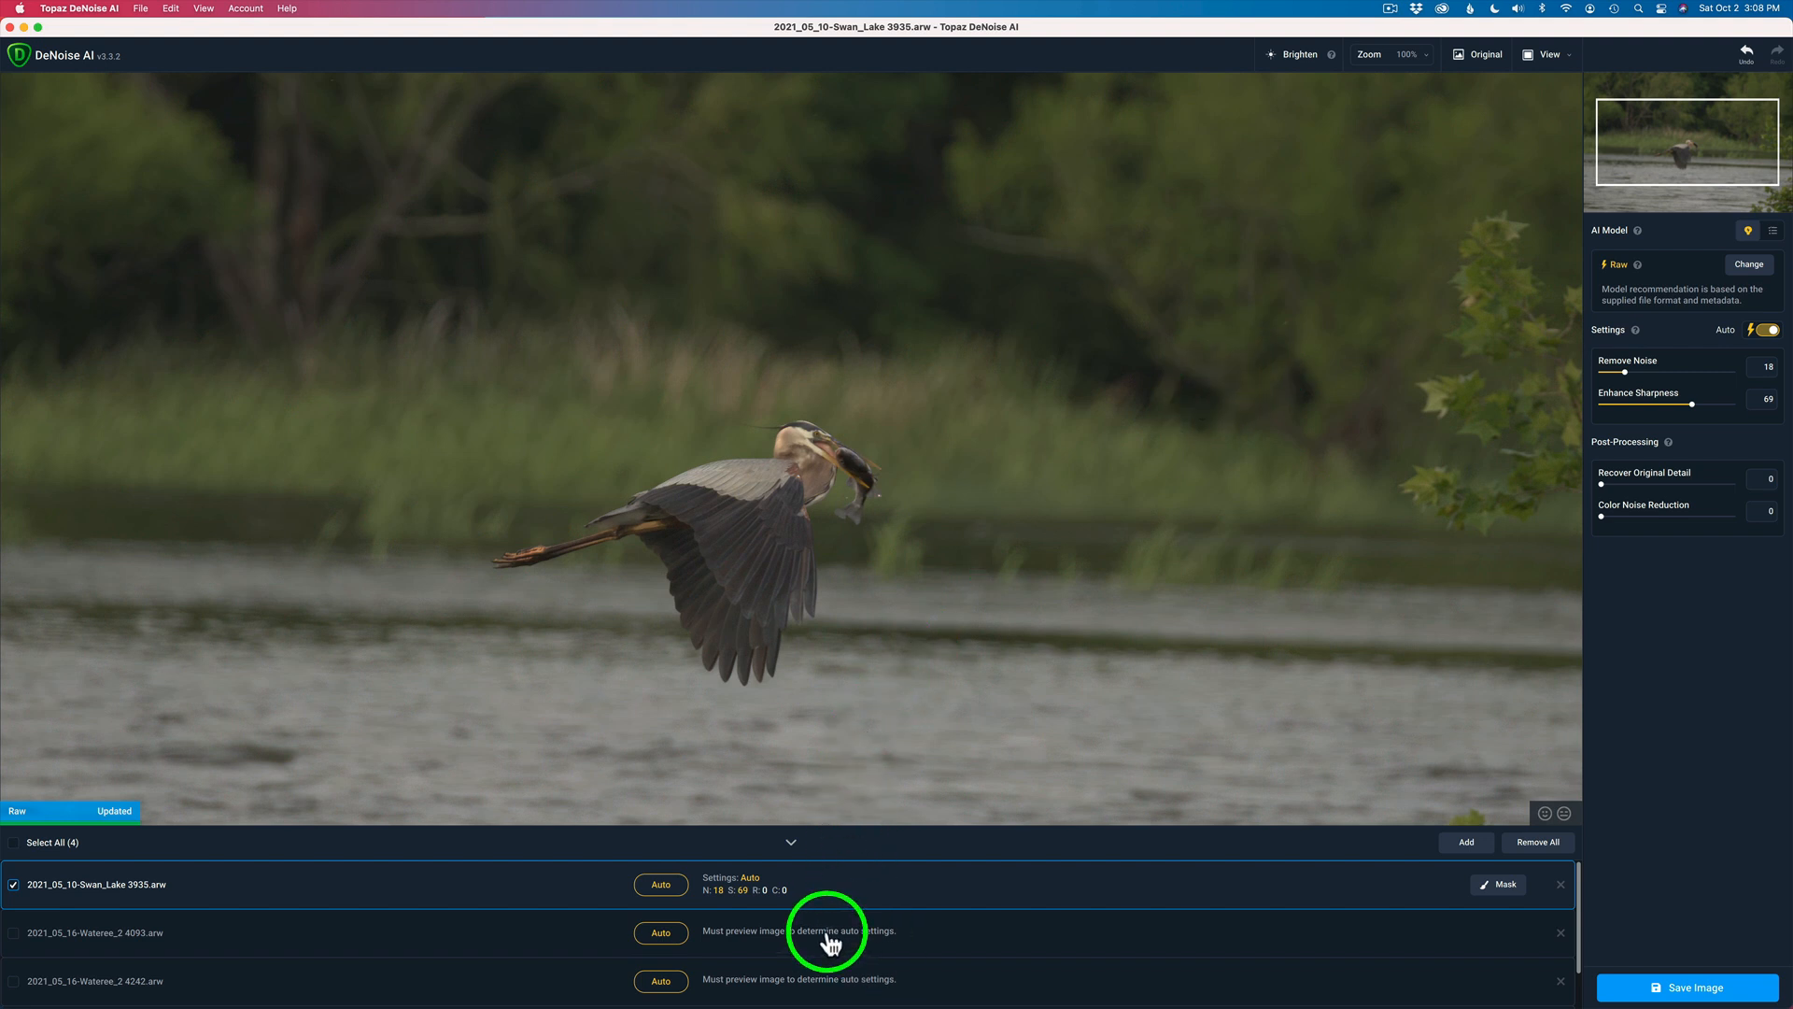
Review the image list and select all four raw files for batch processing.
scroll(843, 930, "down", 1)
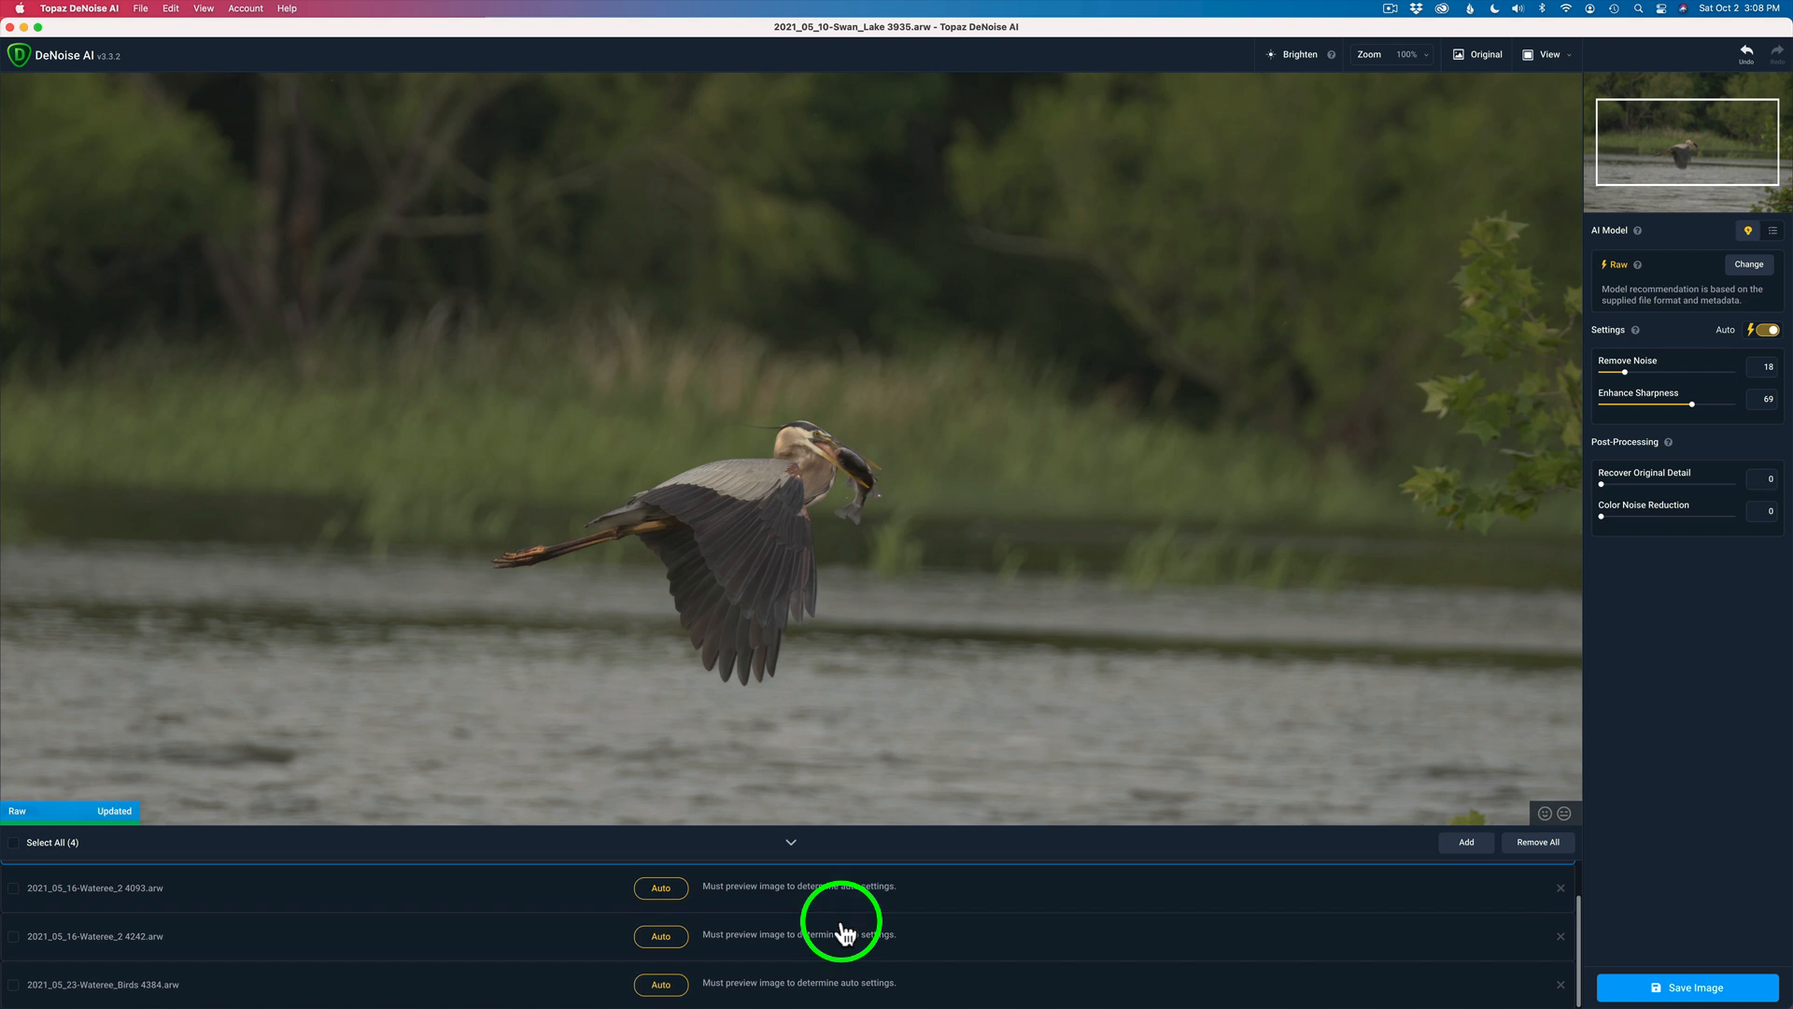
scroll(844, 930, "up", 1)
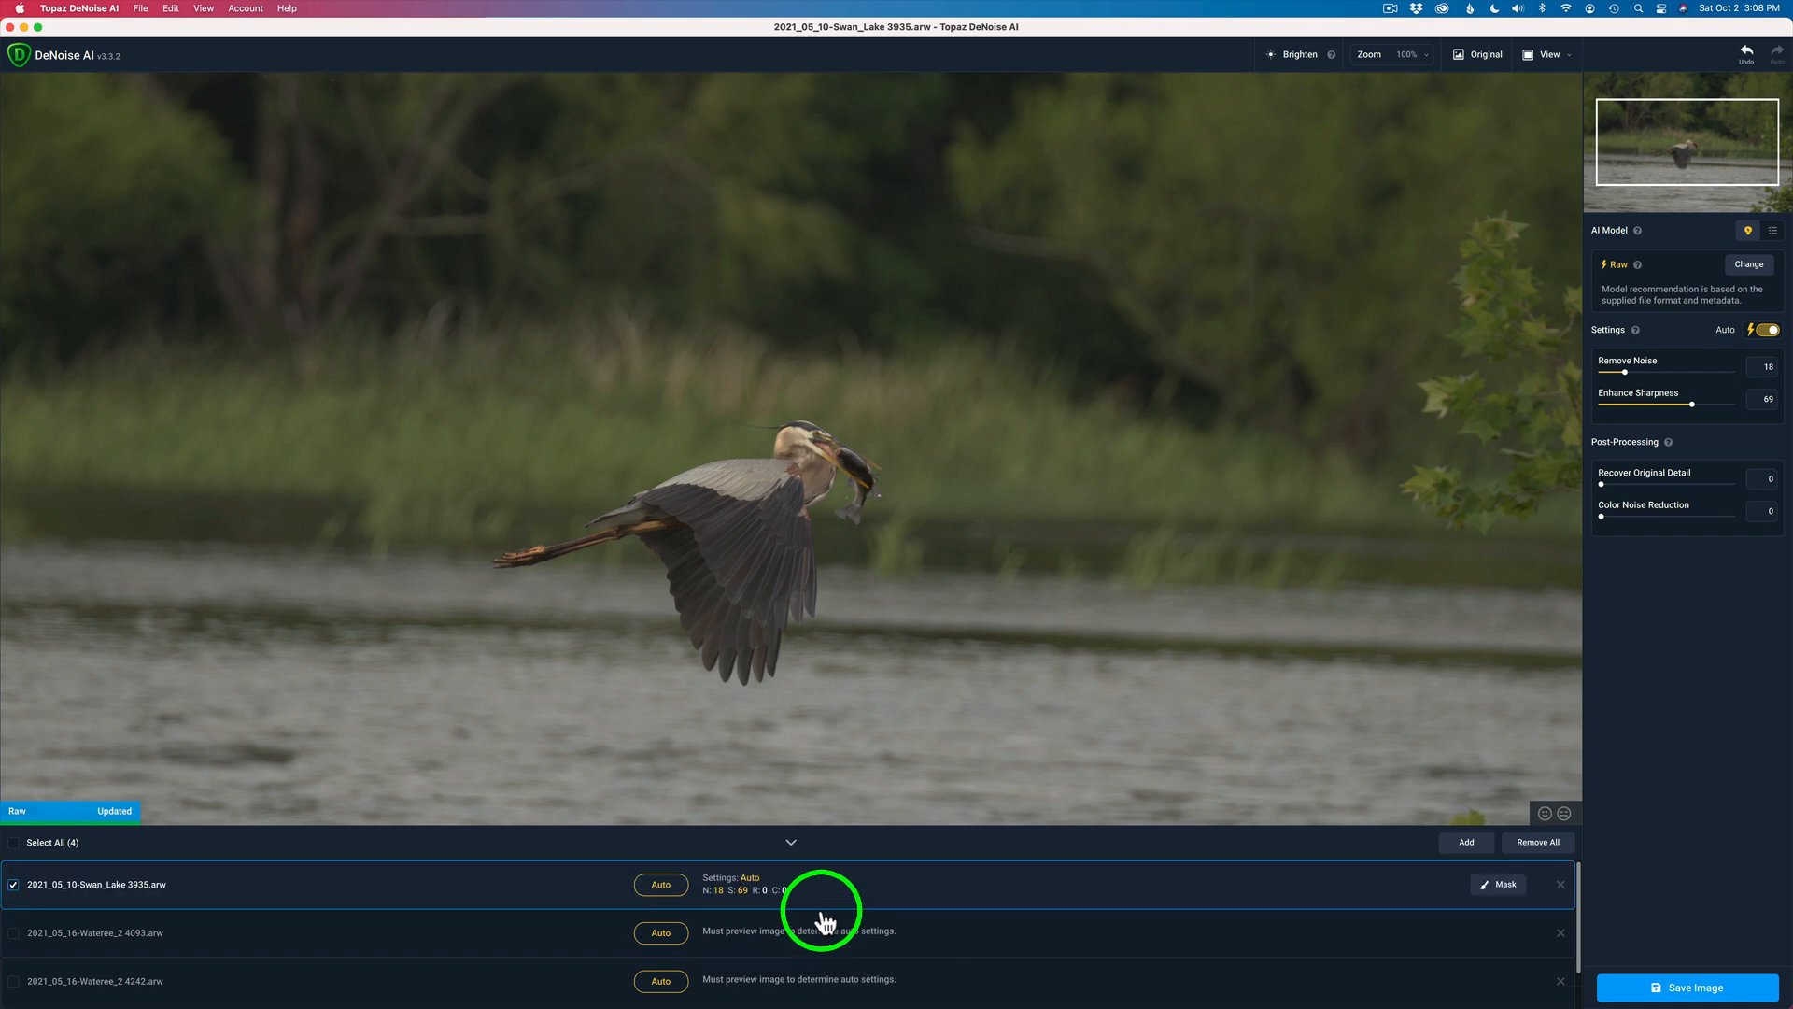
left_click(15, 845)
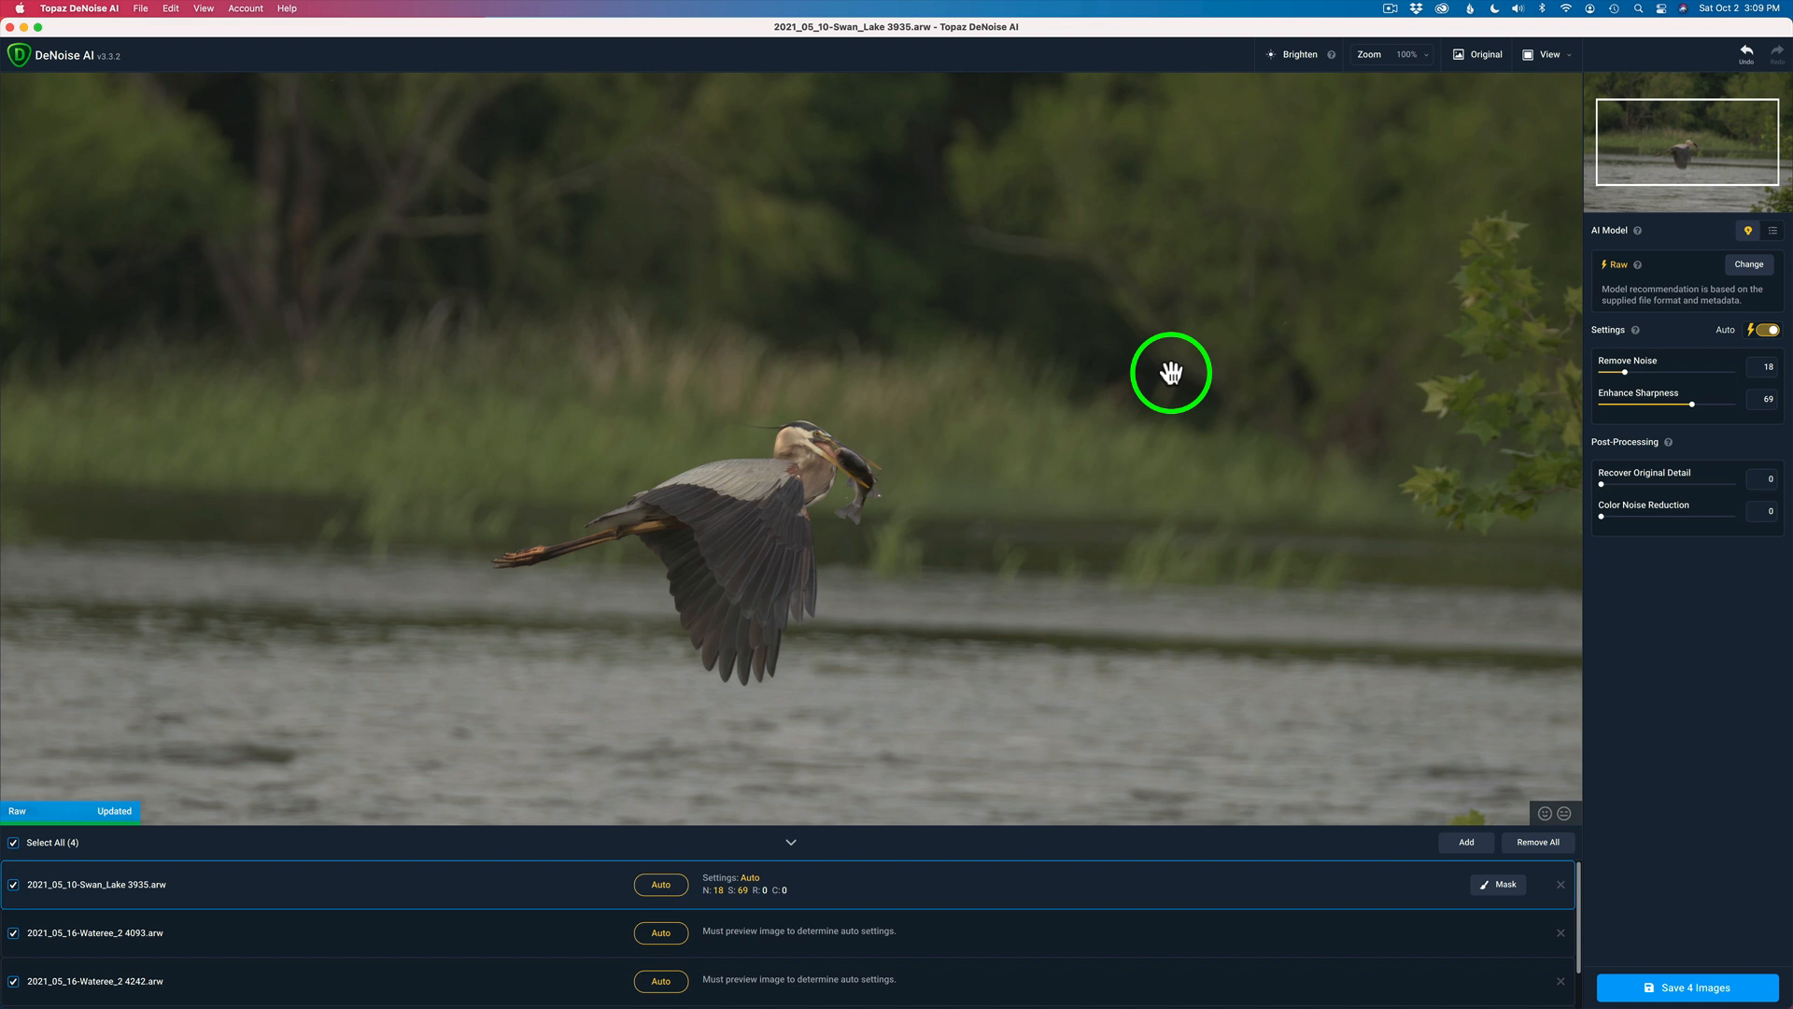
Examine the heron's head and wing up close and compare the denoised preview with the original.
scroll(851, 453, "up", 3)
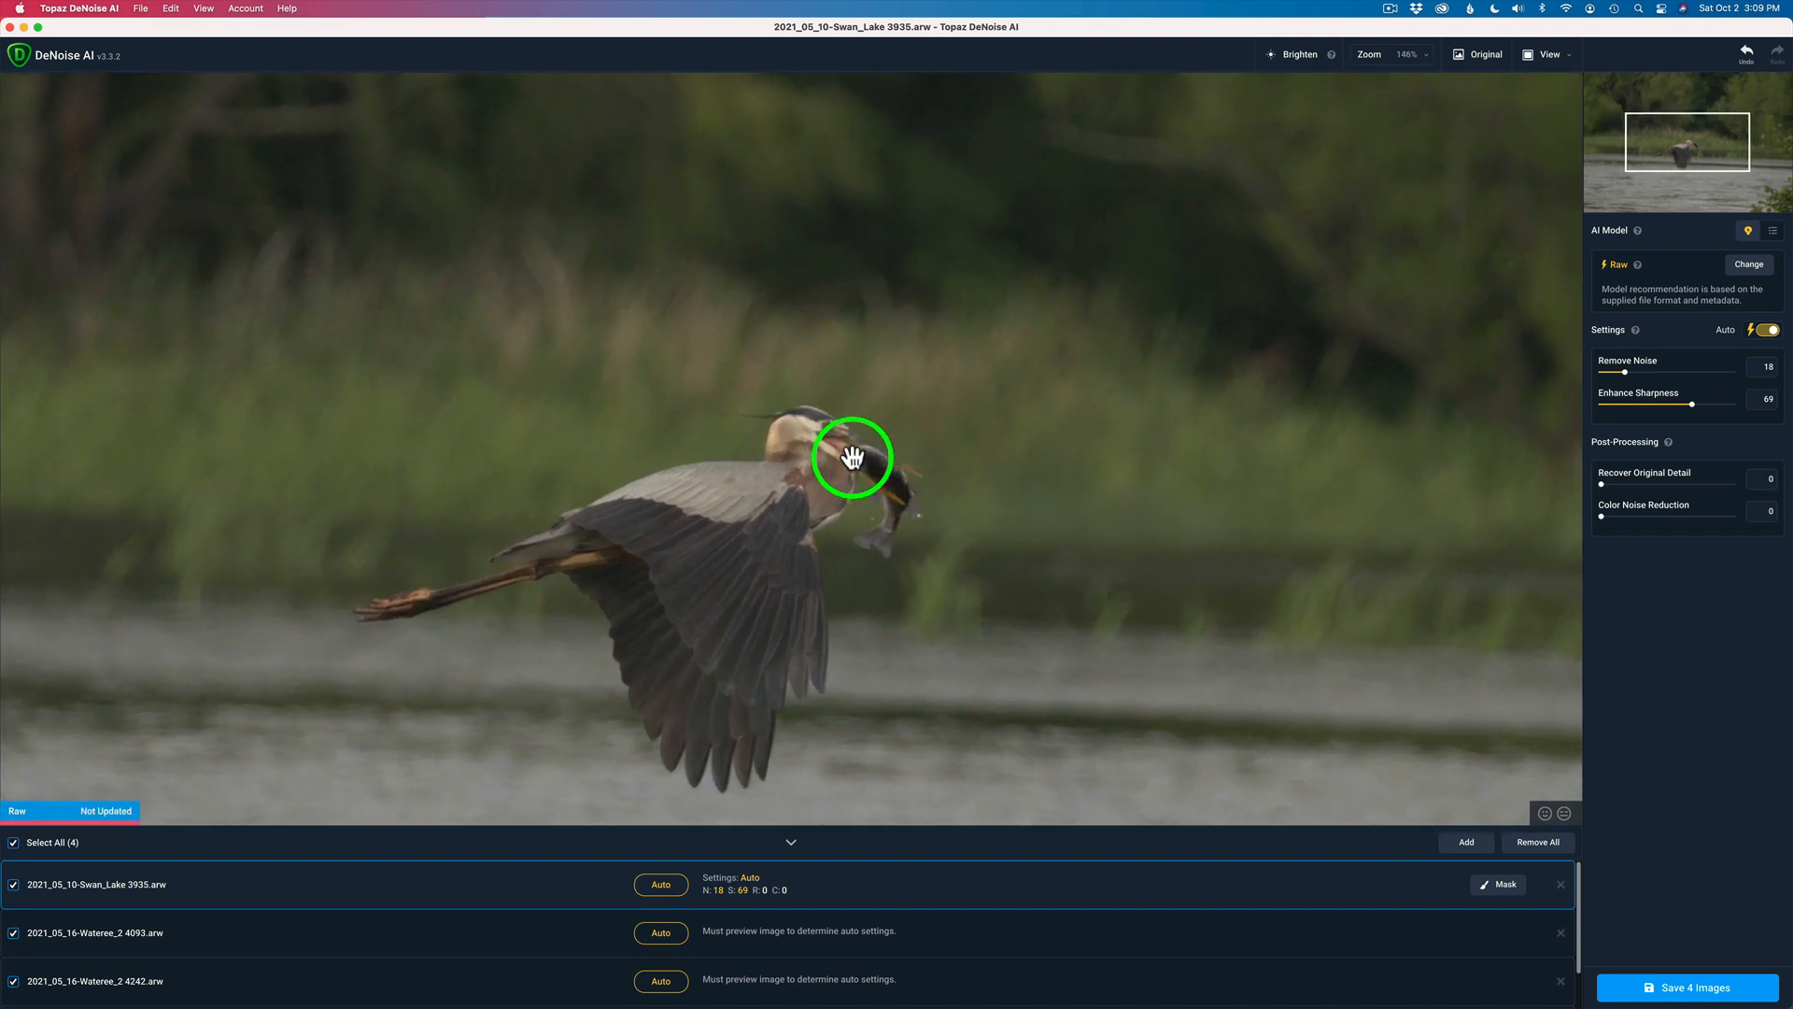
scroll(851, 457, "up", 4)
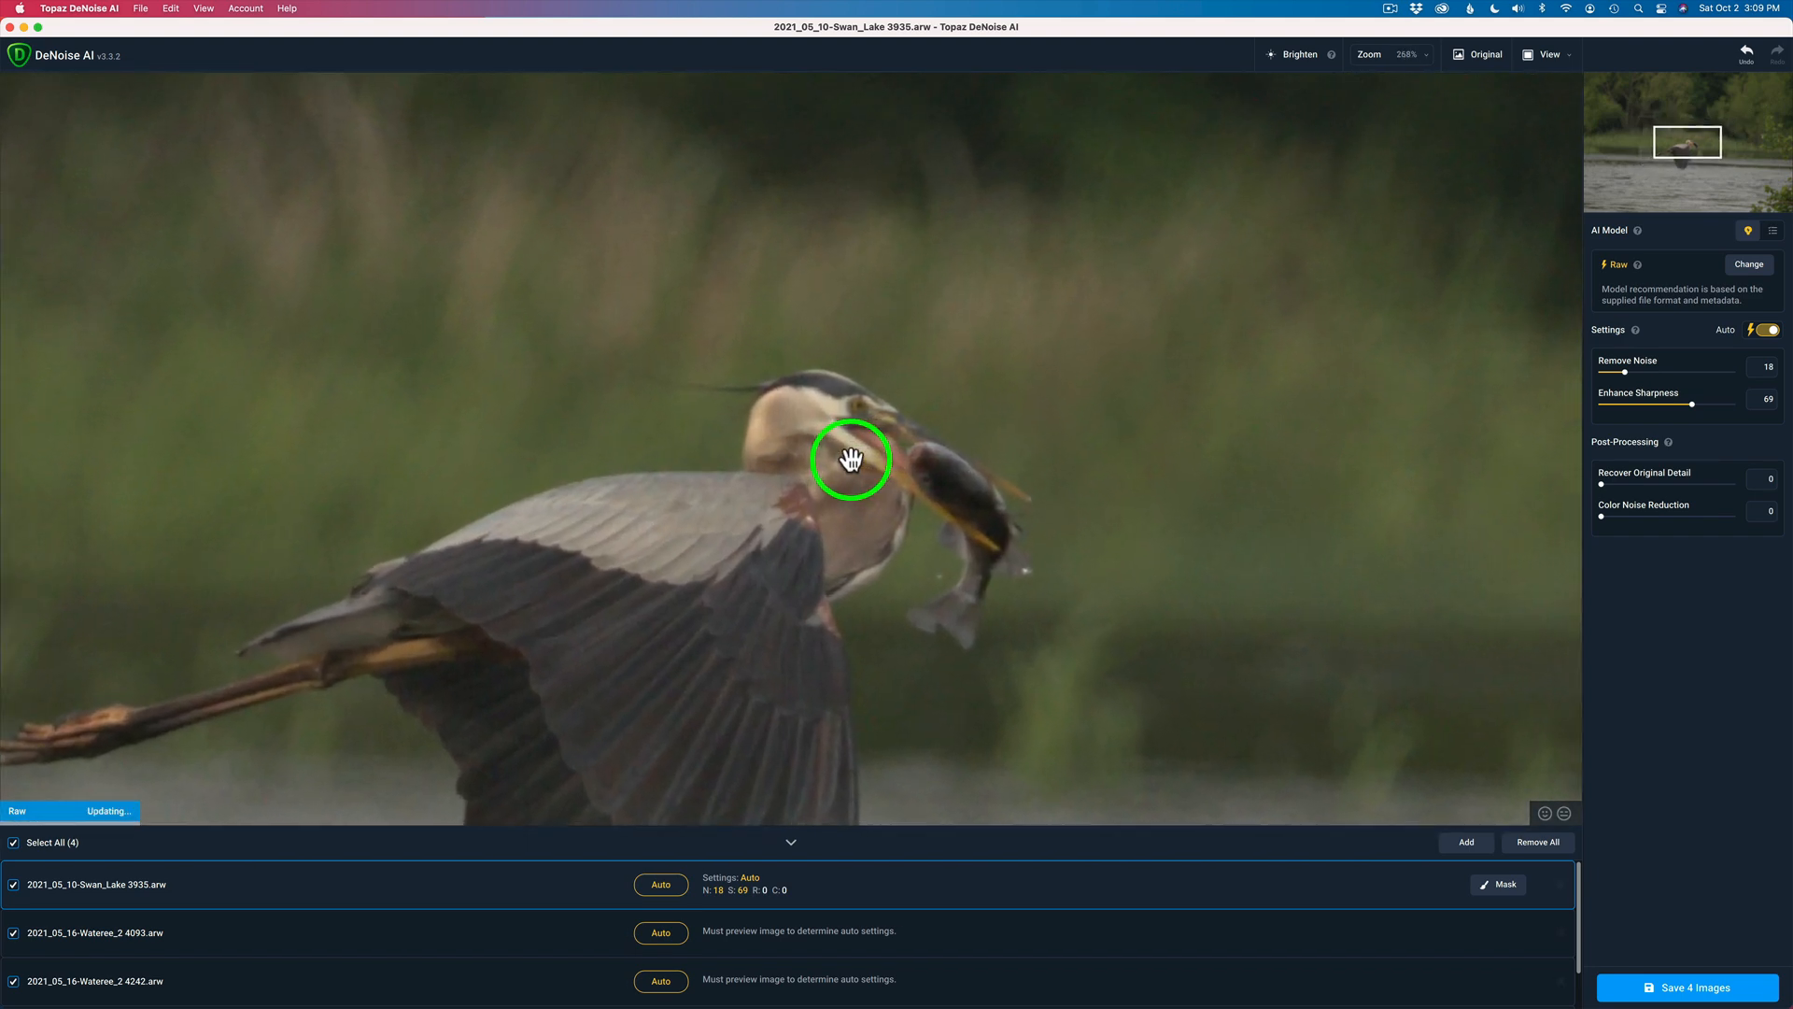
scroll(851, 458, "up", 2)
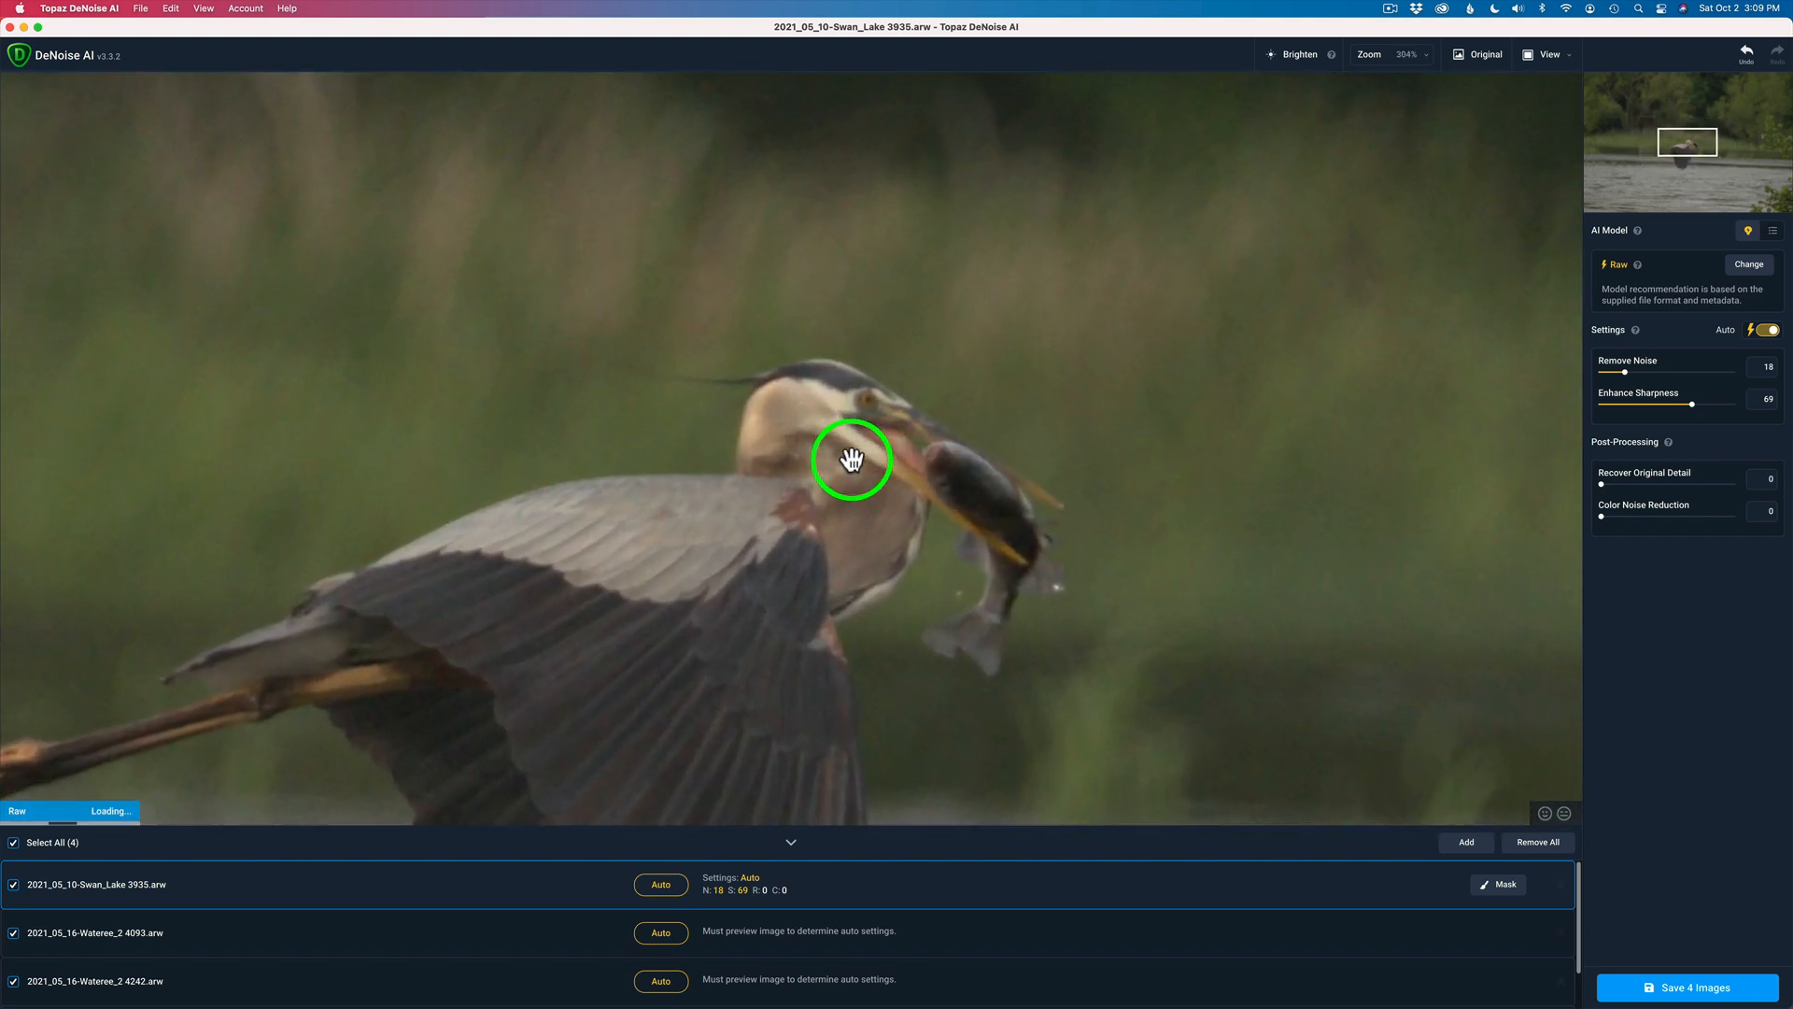
left_click(1022, 394)
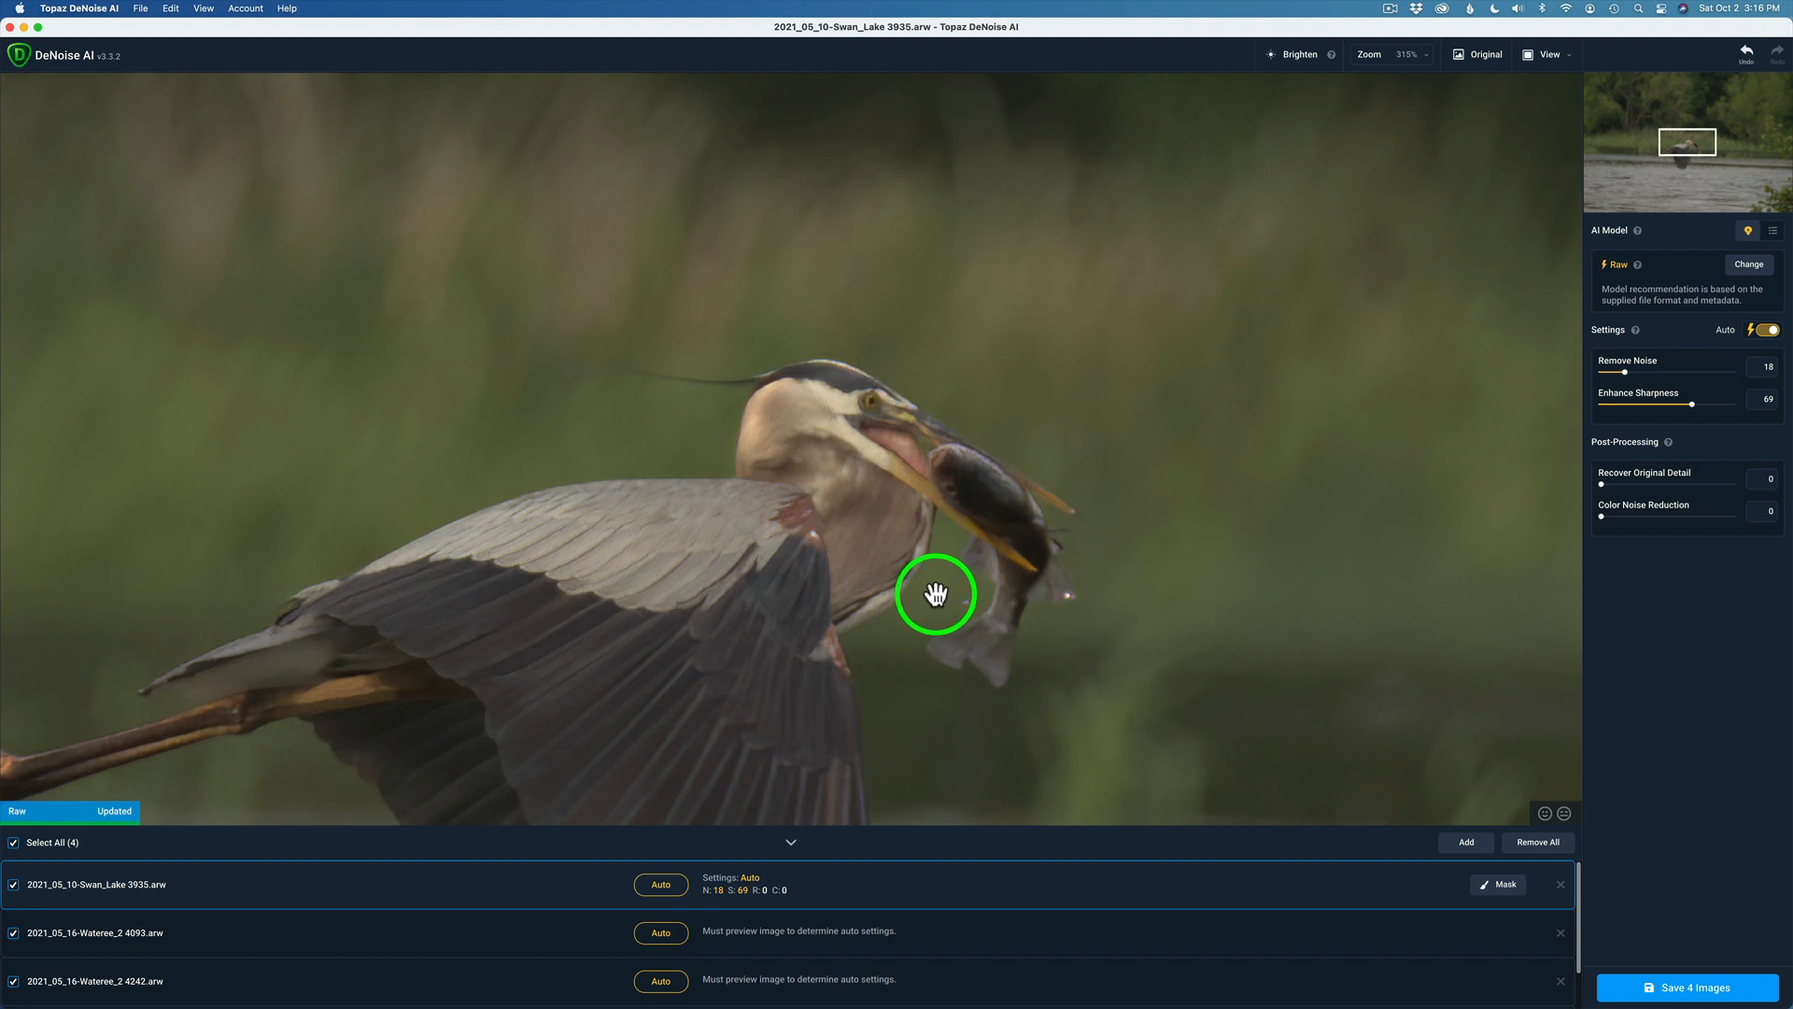
left_click(935, 587)
left_click_drag(934, 586, 1045, 412)
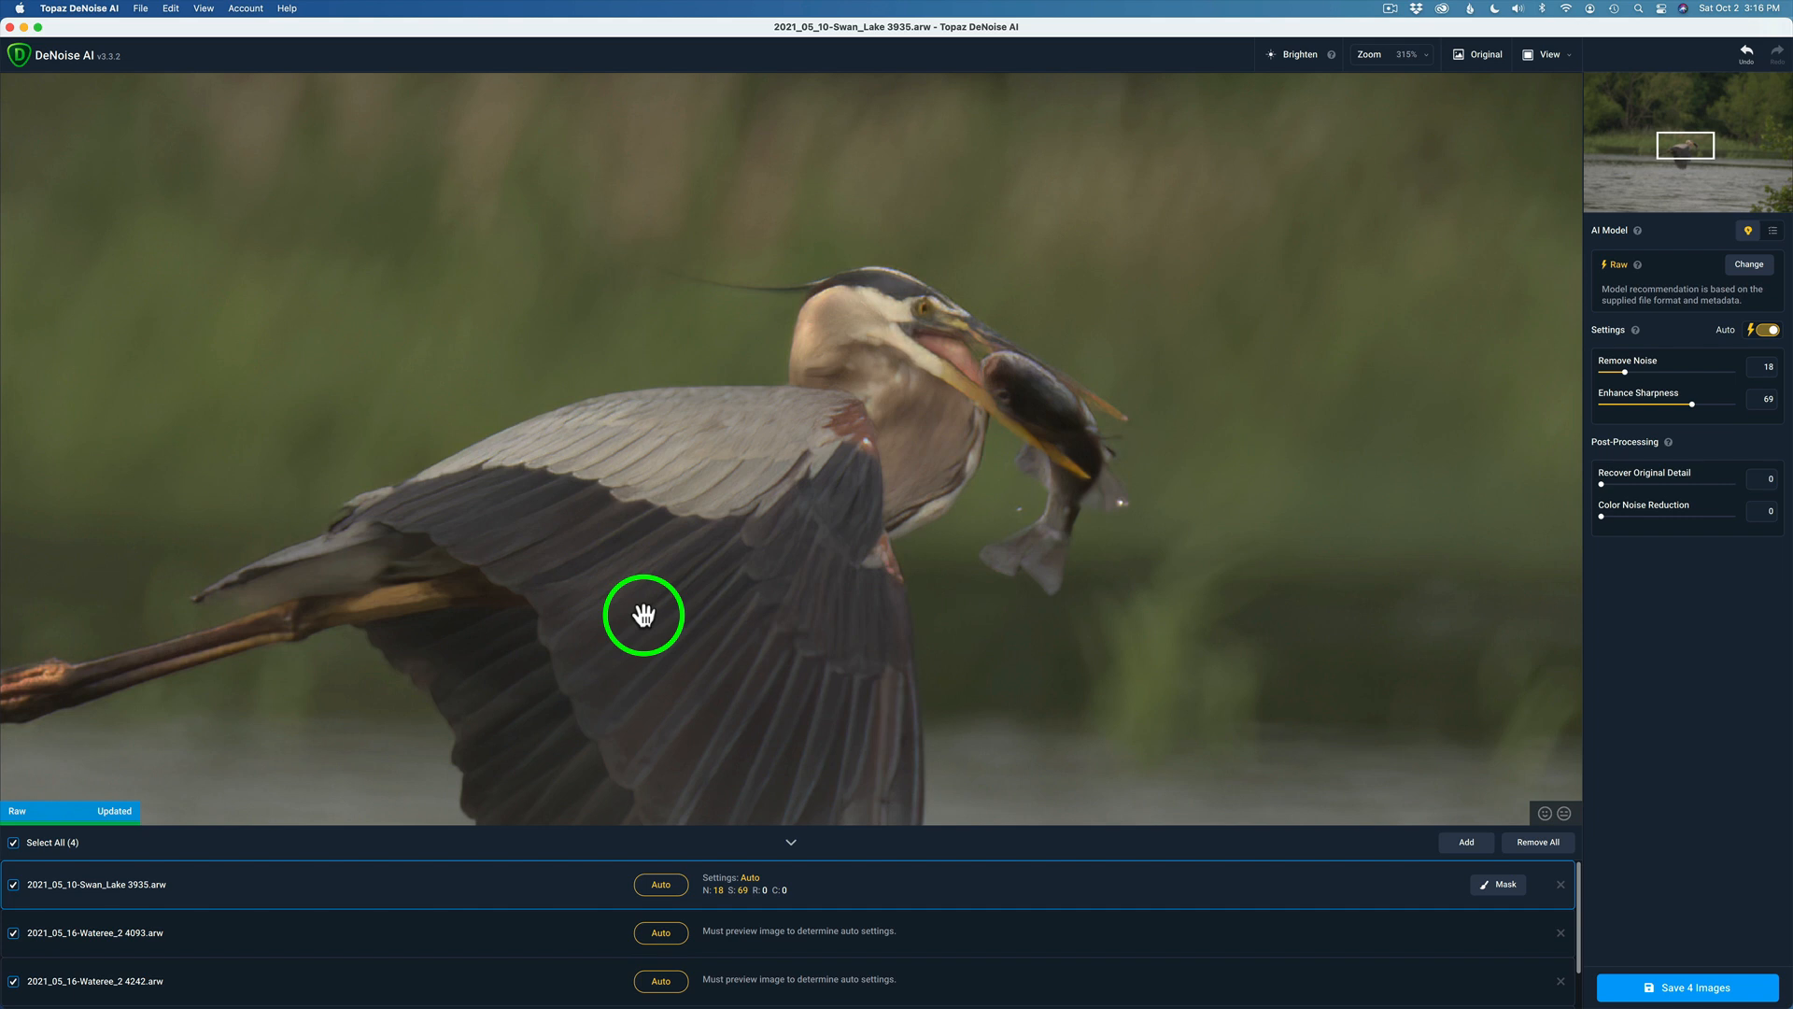
Turn Auto-Update Preview off in the application preferences and switch it back on.
left_click(72, 11)
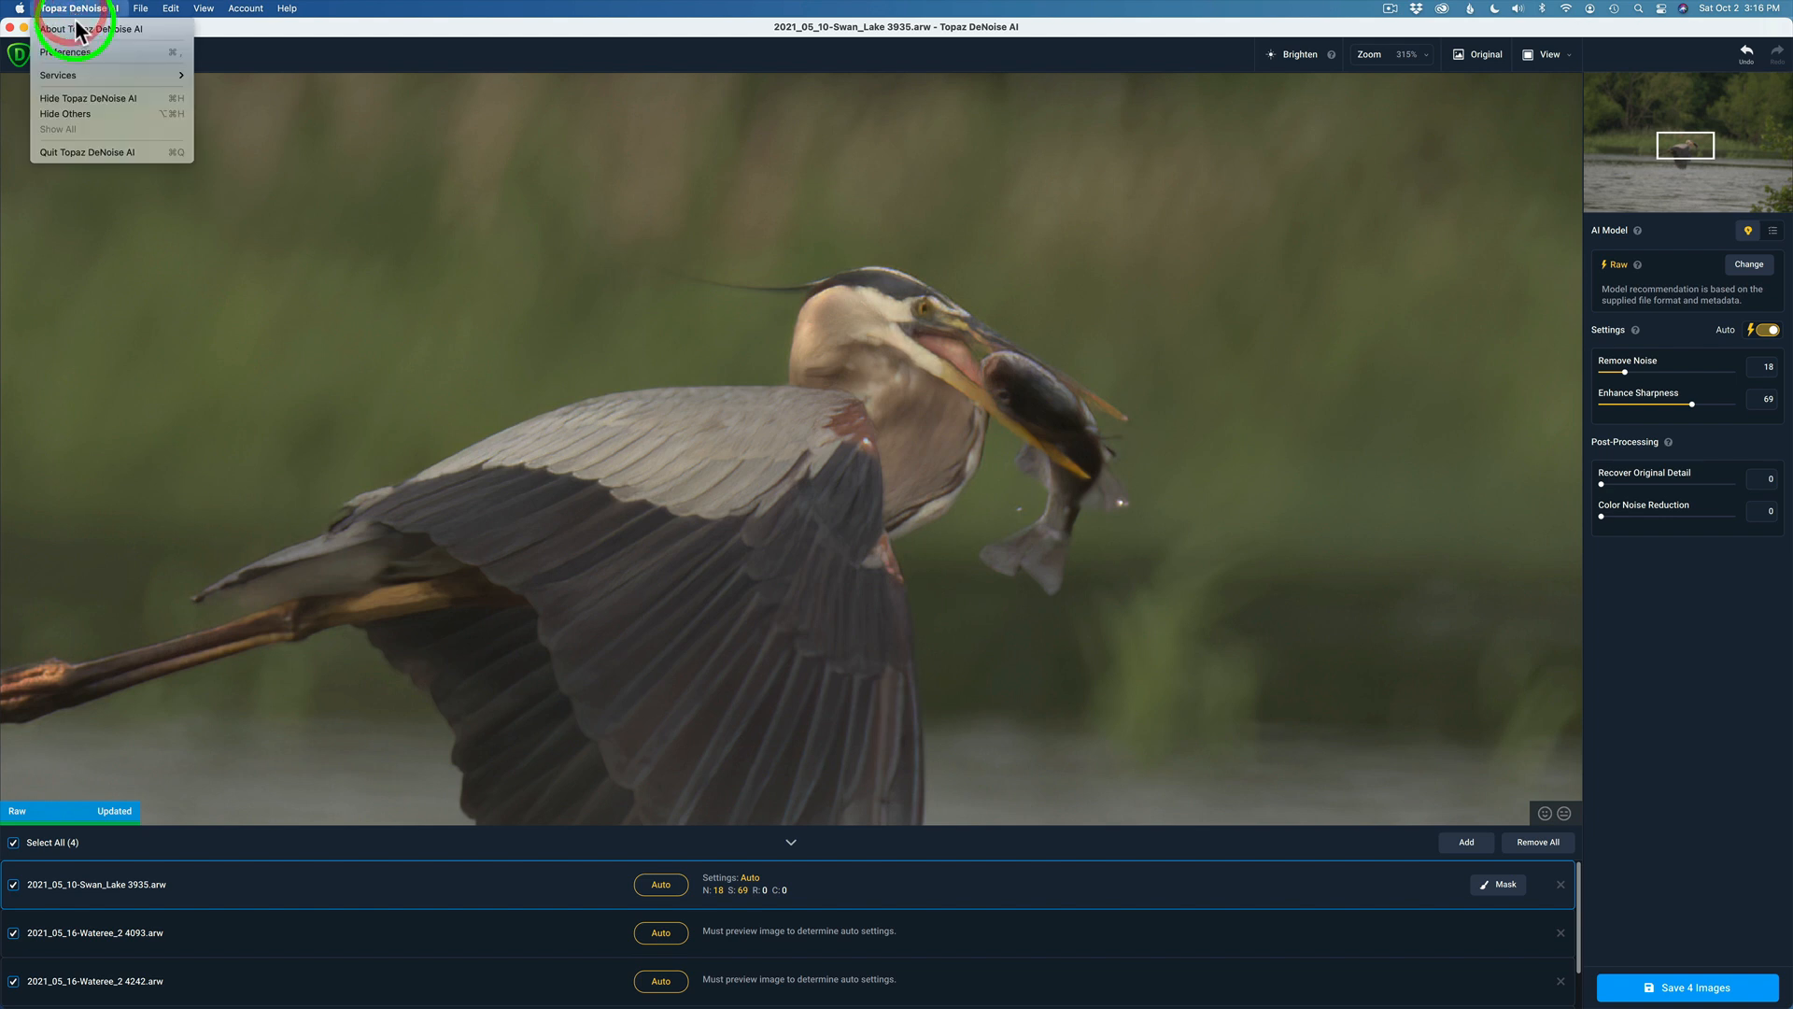
left_click(87, 53)
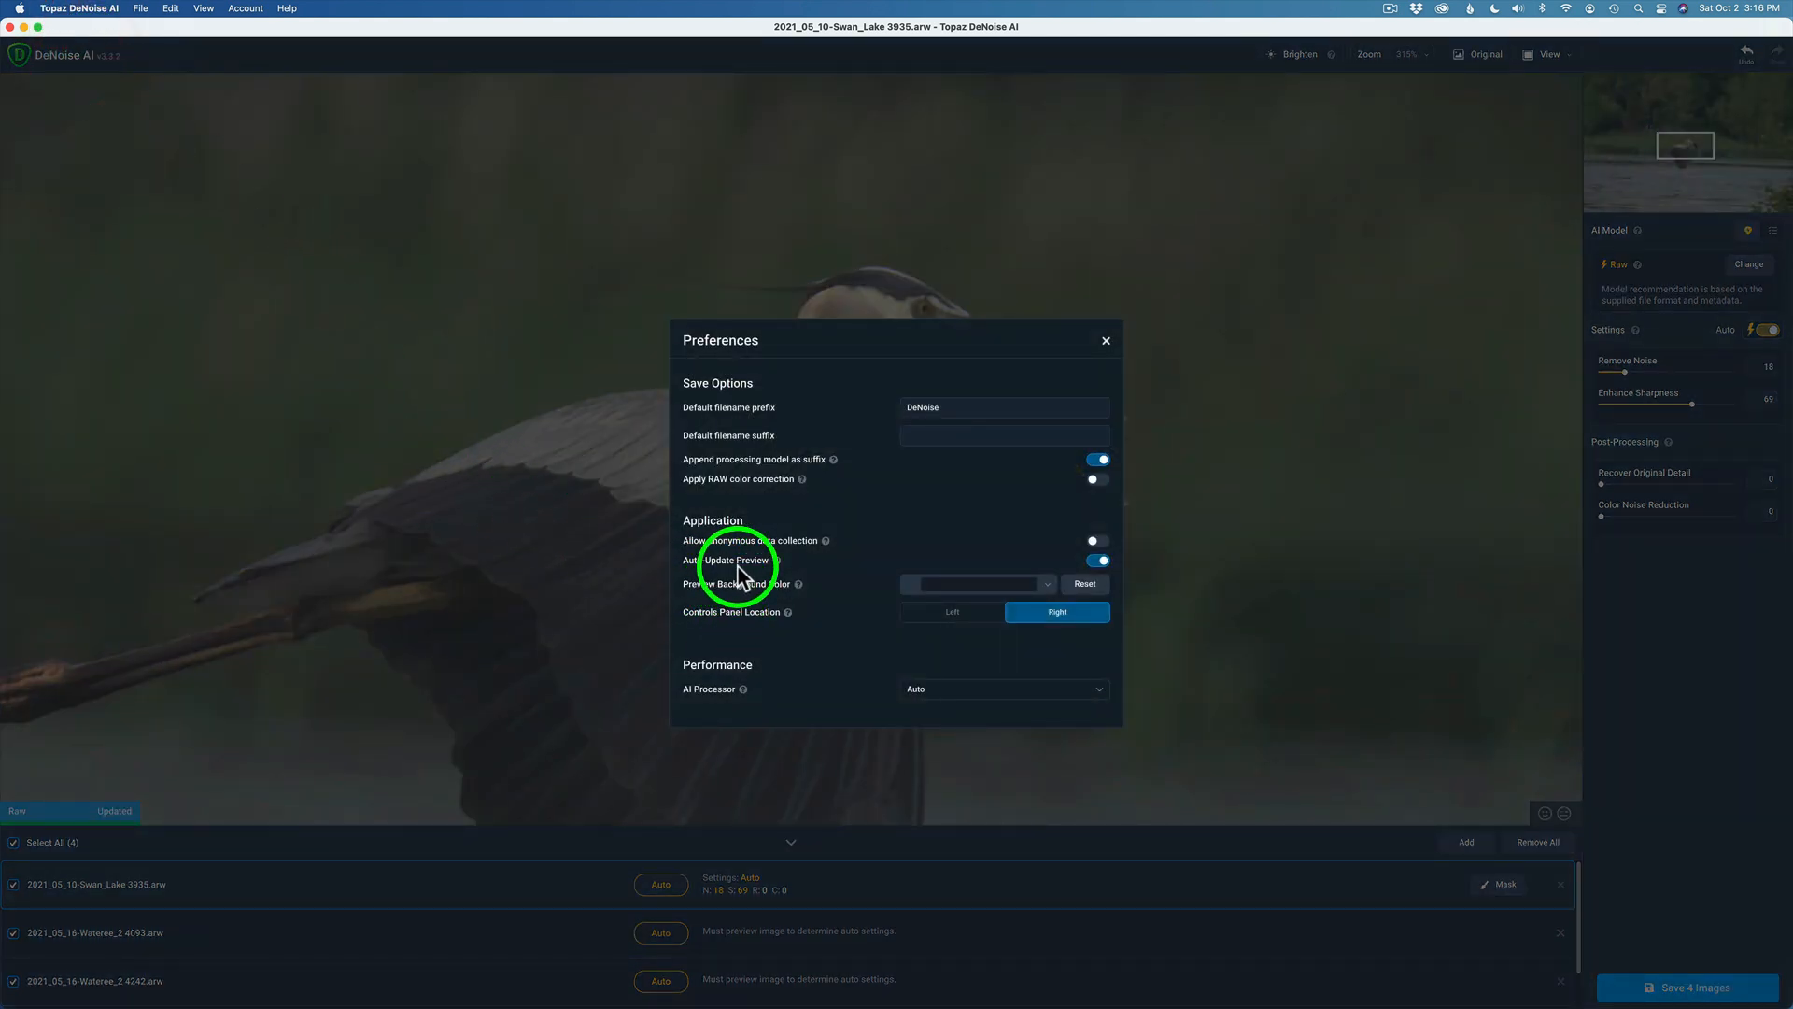
left_click(1099, 562)
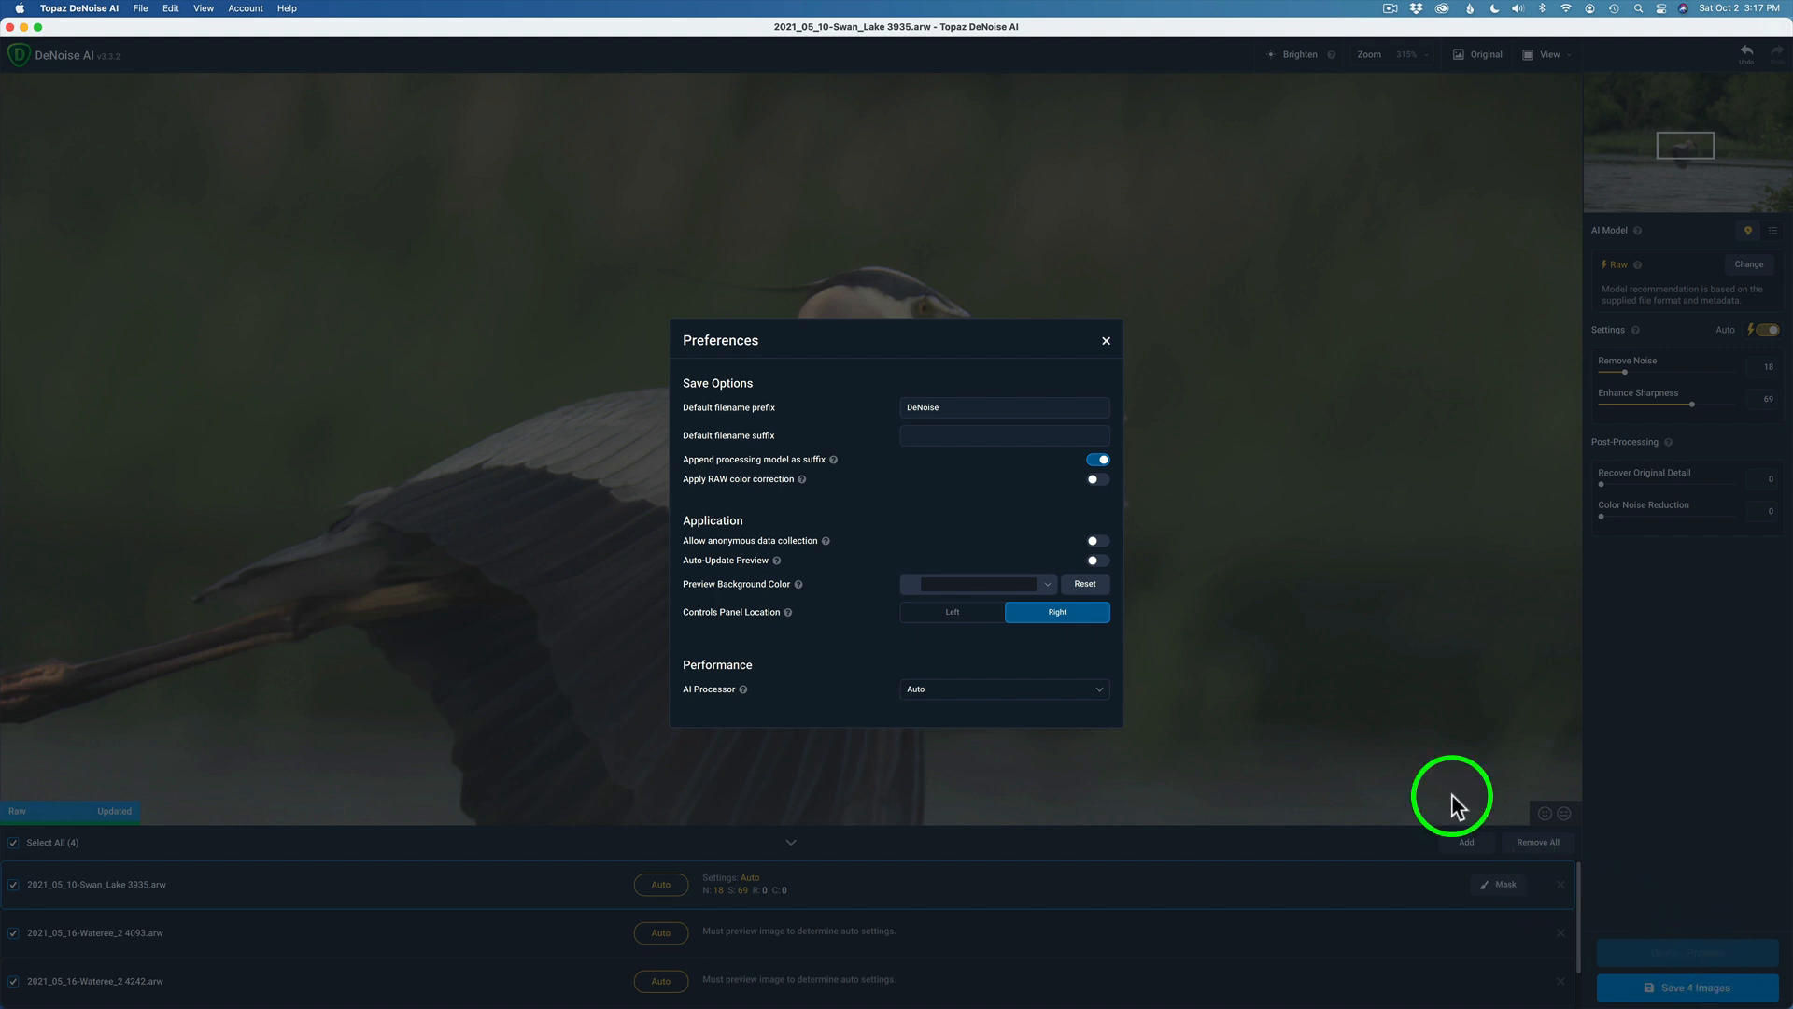
left_click(1099, 562)
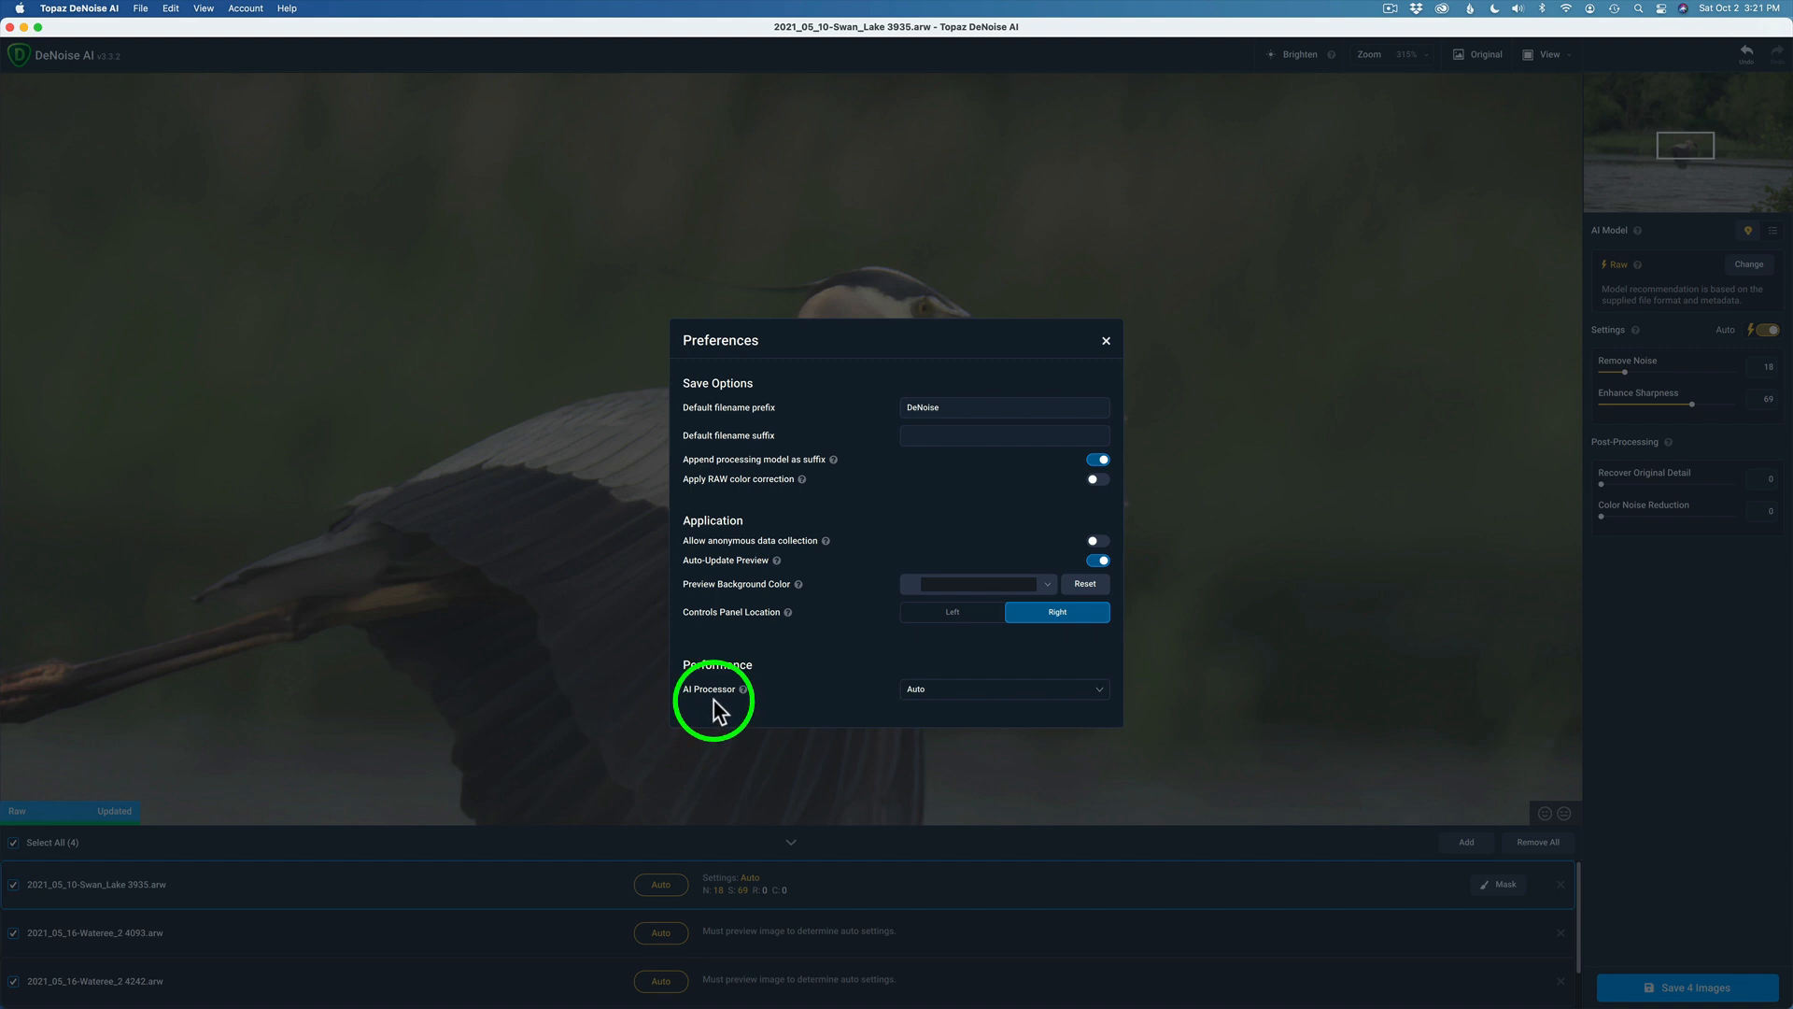
Review the AI Processor choices in the preferences, keep Auto, and close the preferences.
left_click(934, 696)
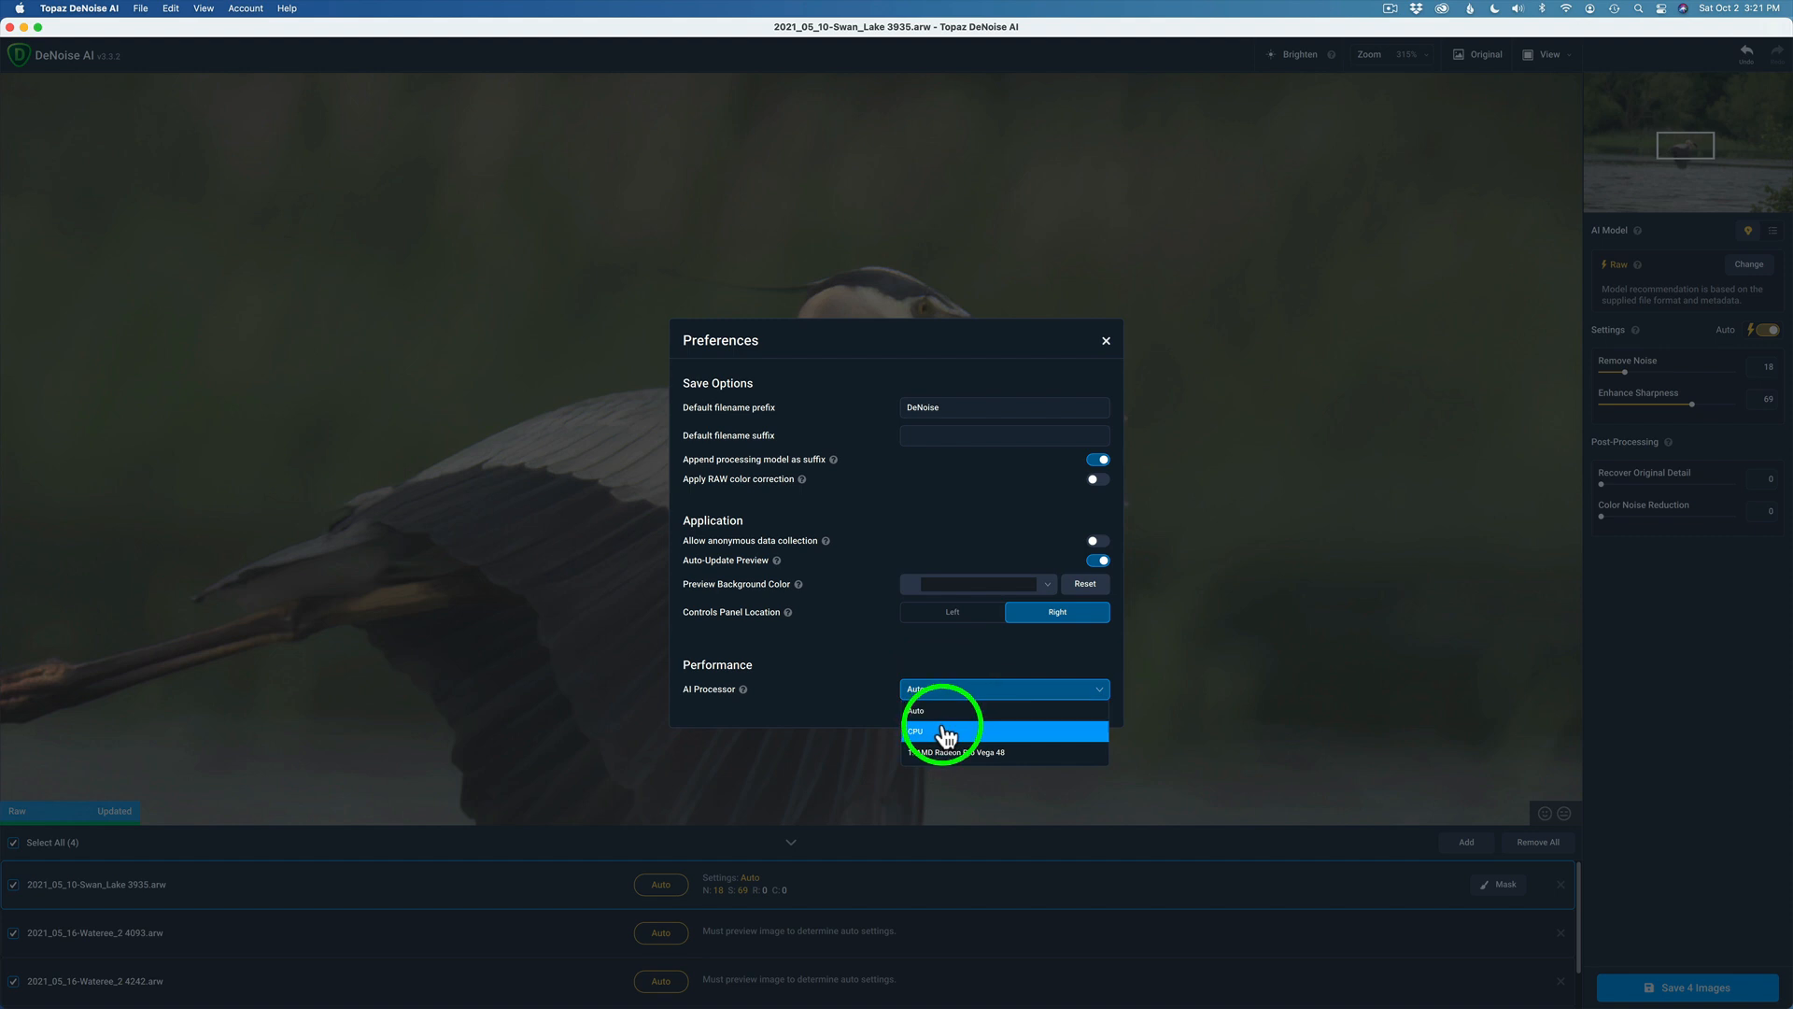
left_click(838, 688)
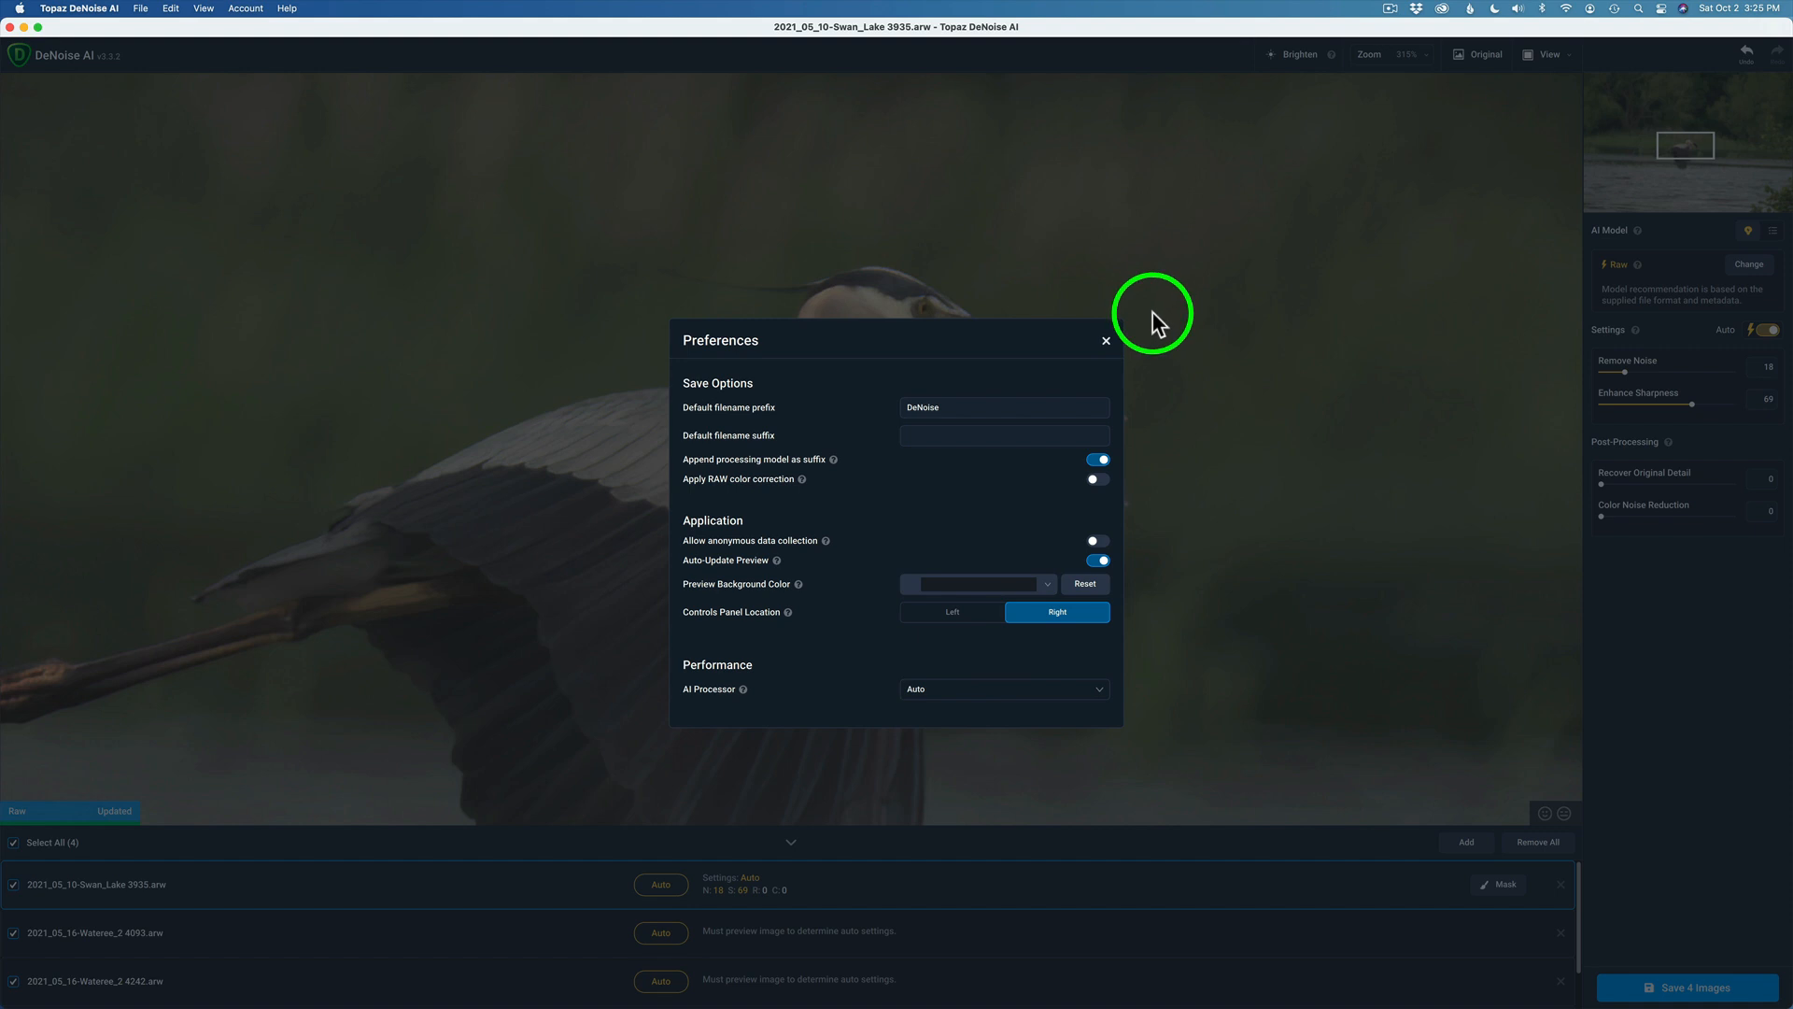
left_click(1105, 343)
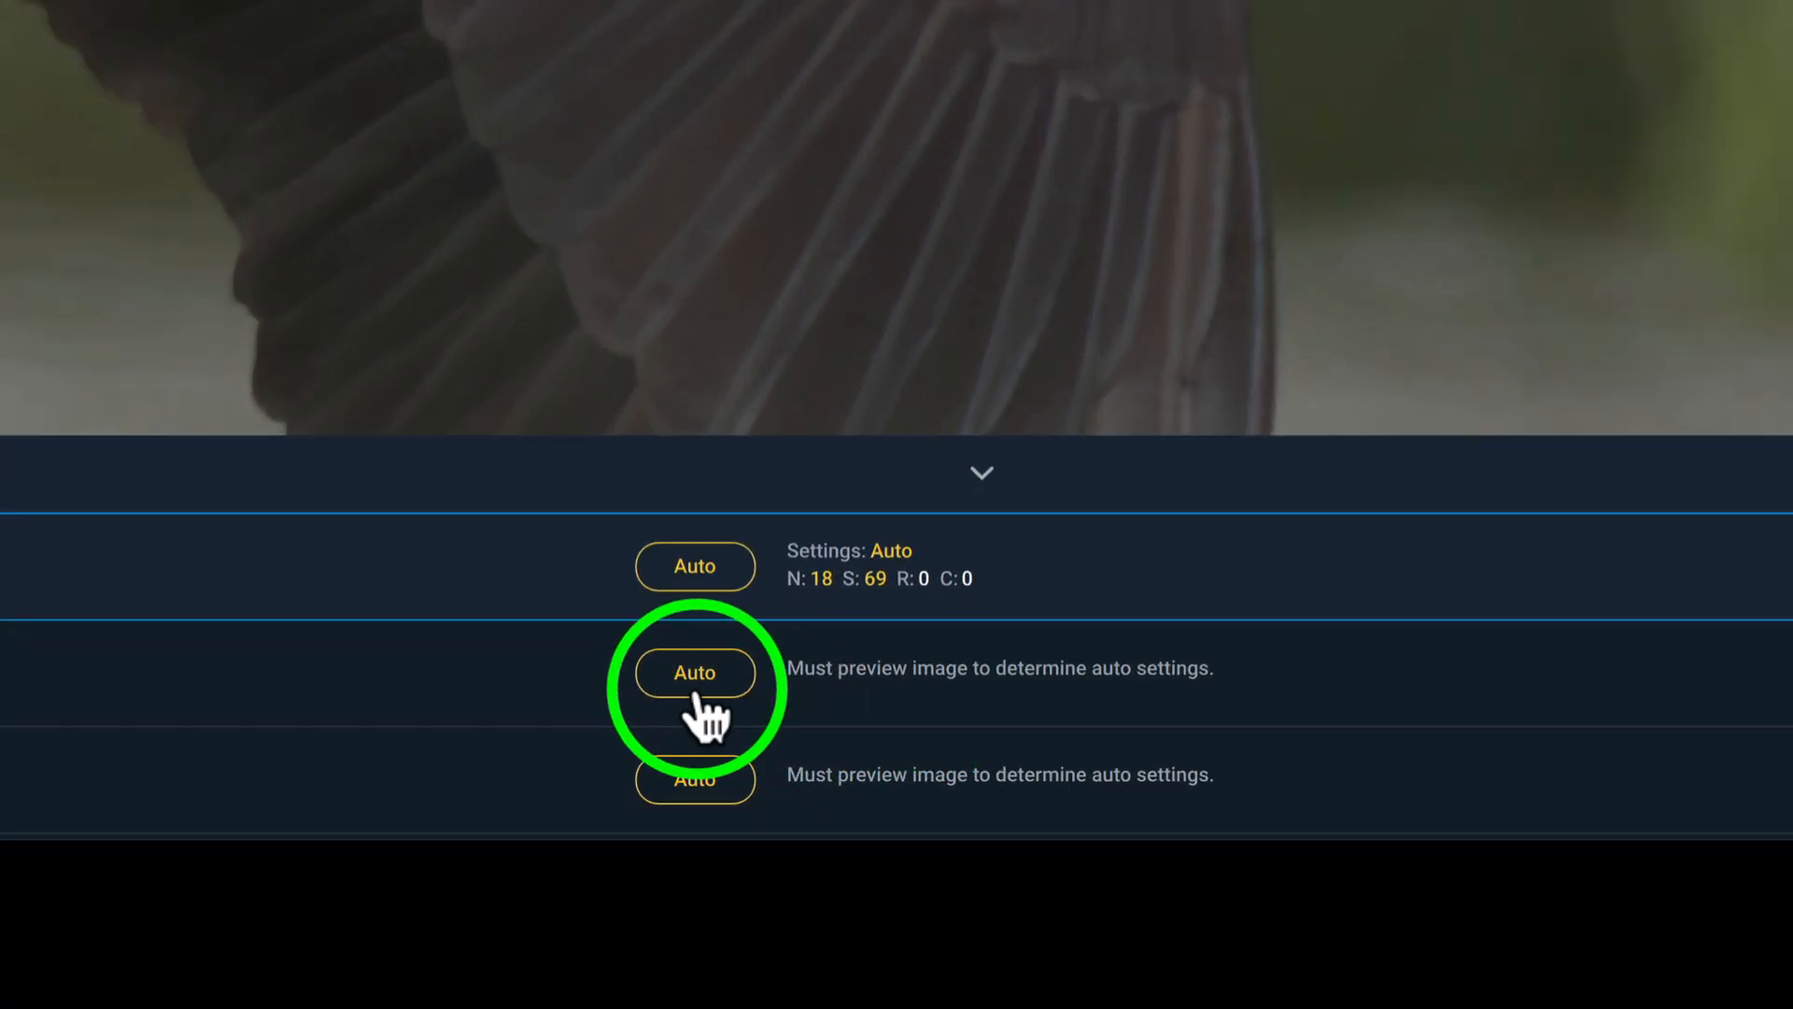
Preview 2021_05_16-Wateree_2 4093.arw and compare the denoised head of the yellow bird with the original.
left_click(938, 682)
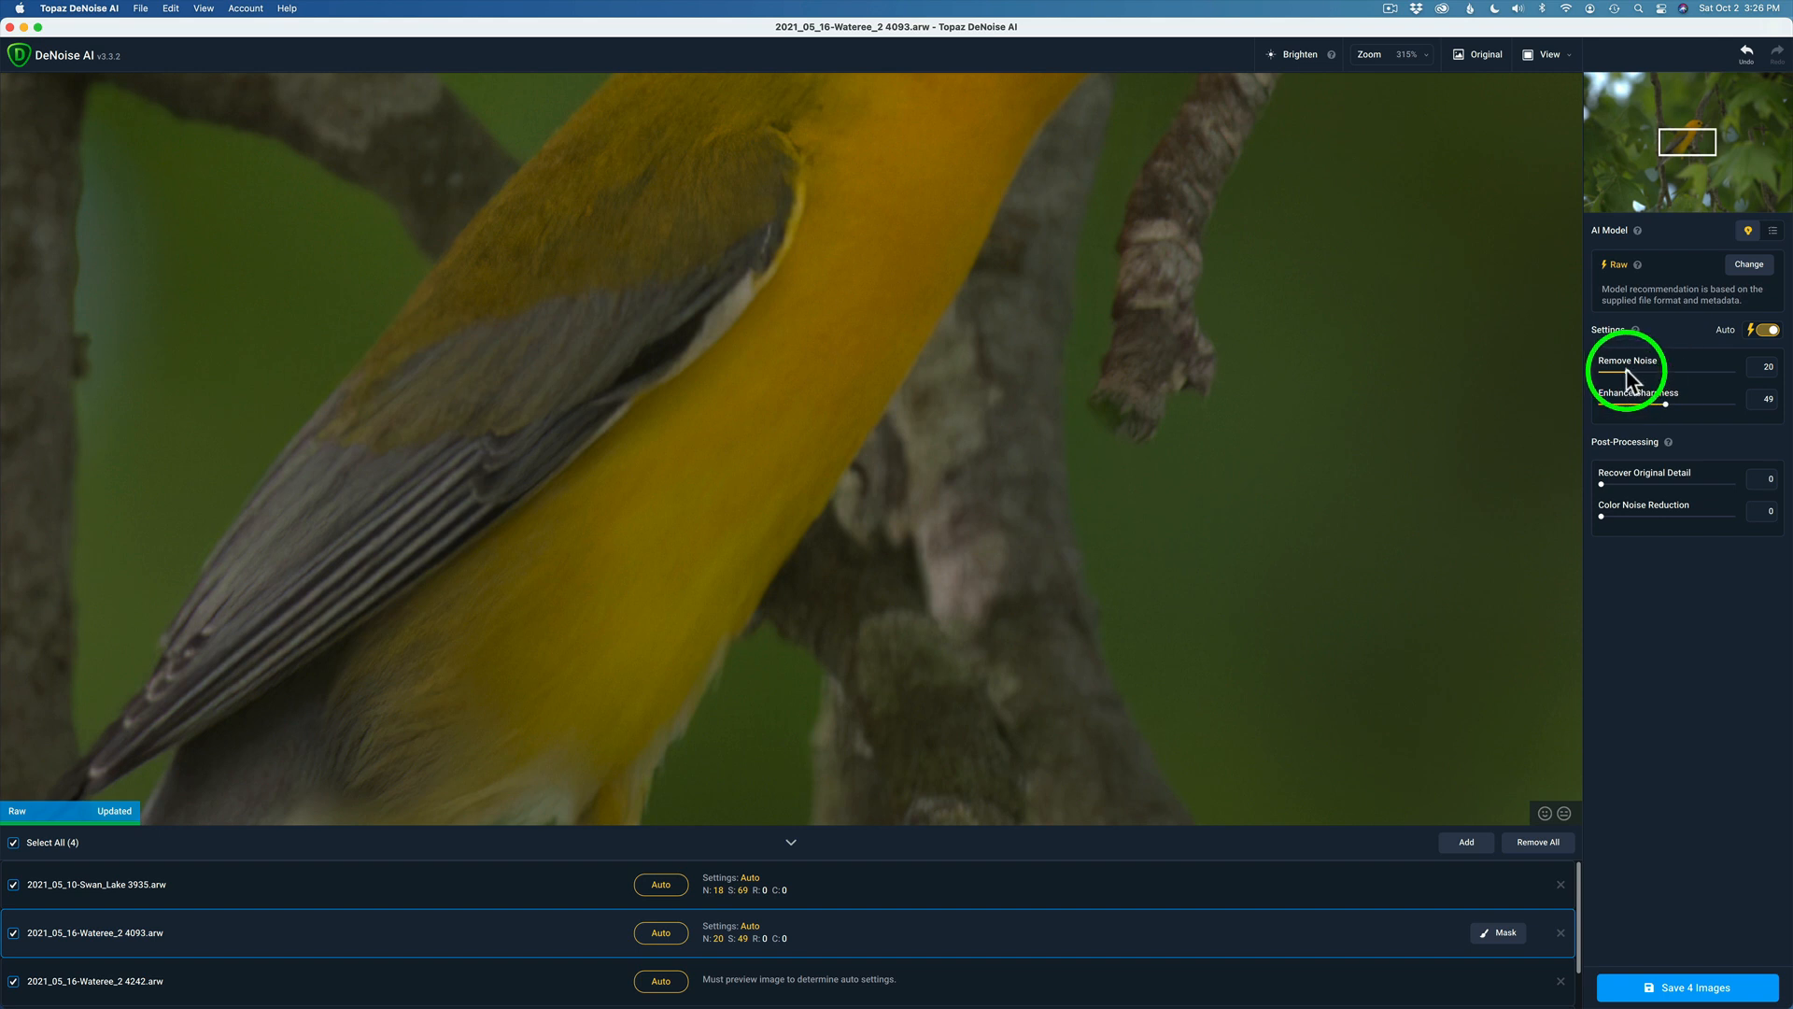
left_click(1240, 235)
left_click_drag(1240, 234, 1189, 988)
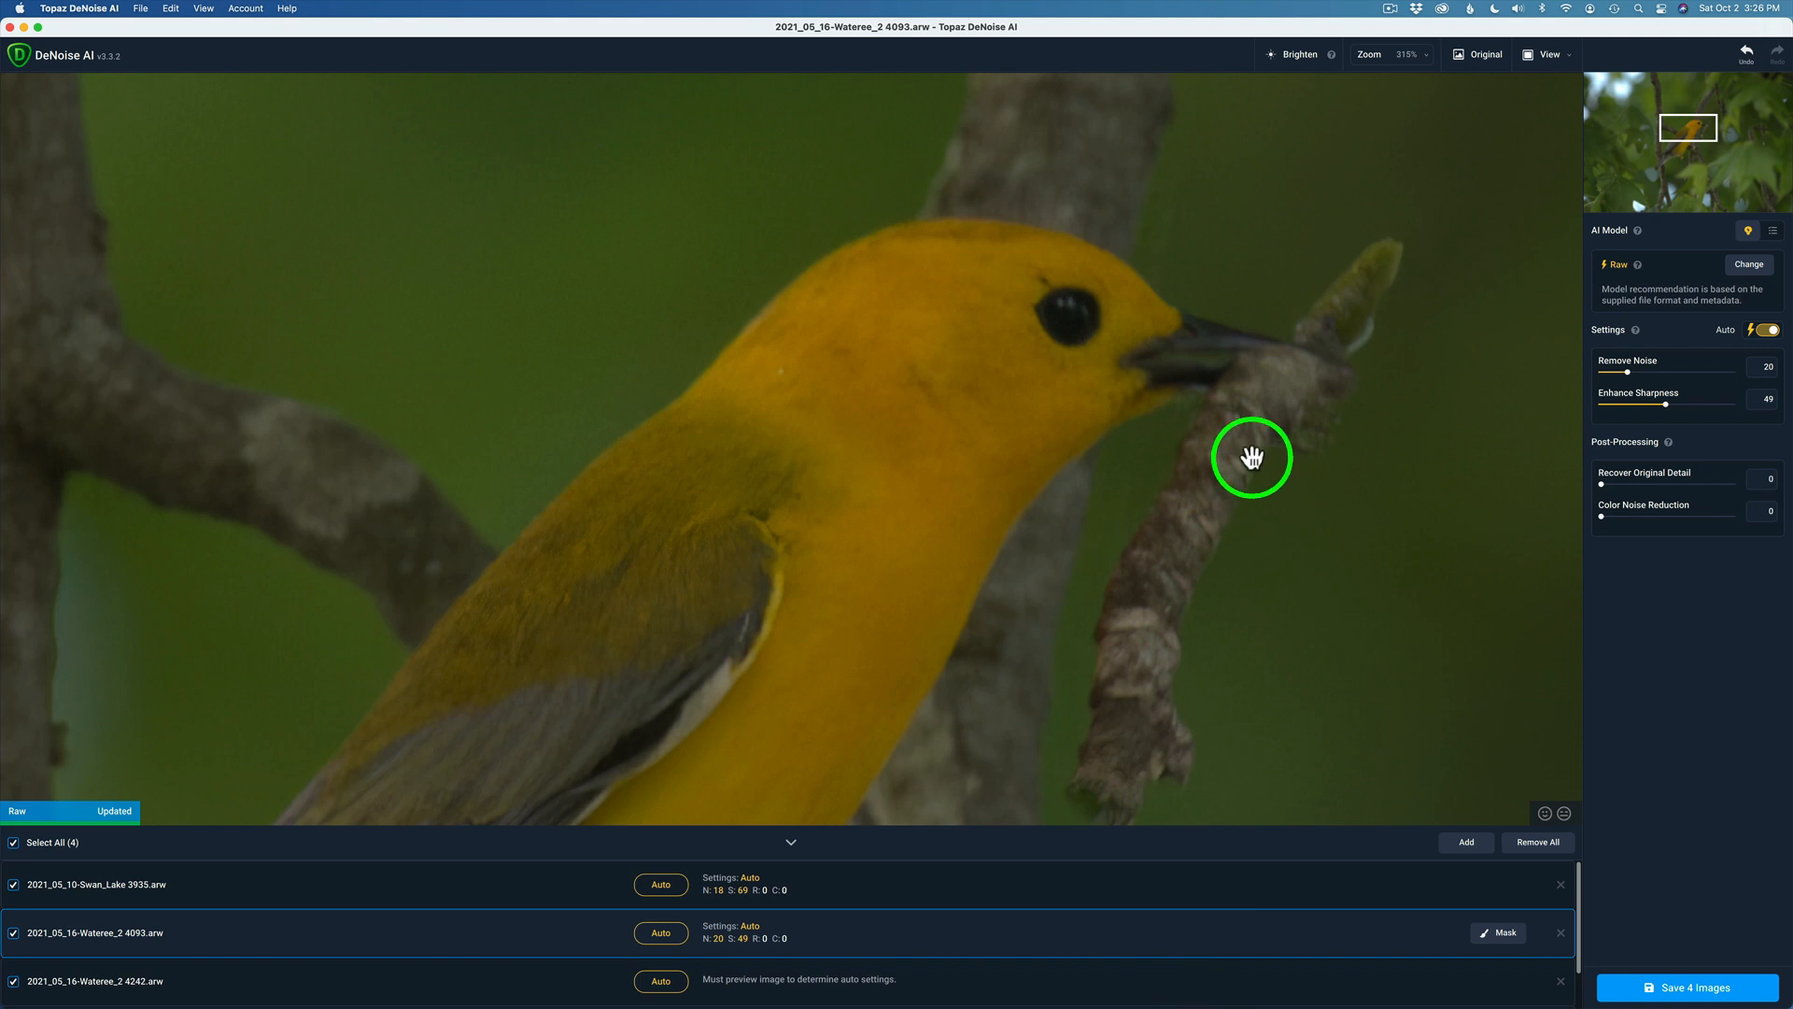
left_click(1062, 420)
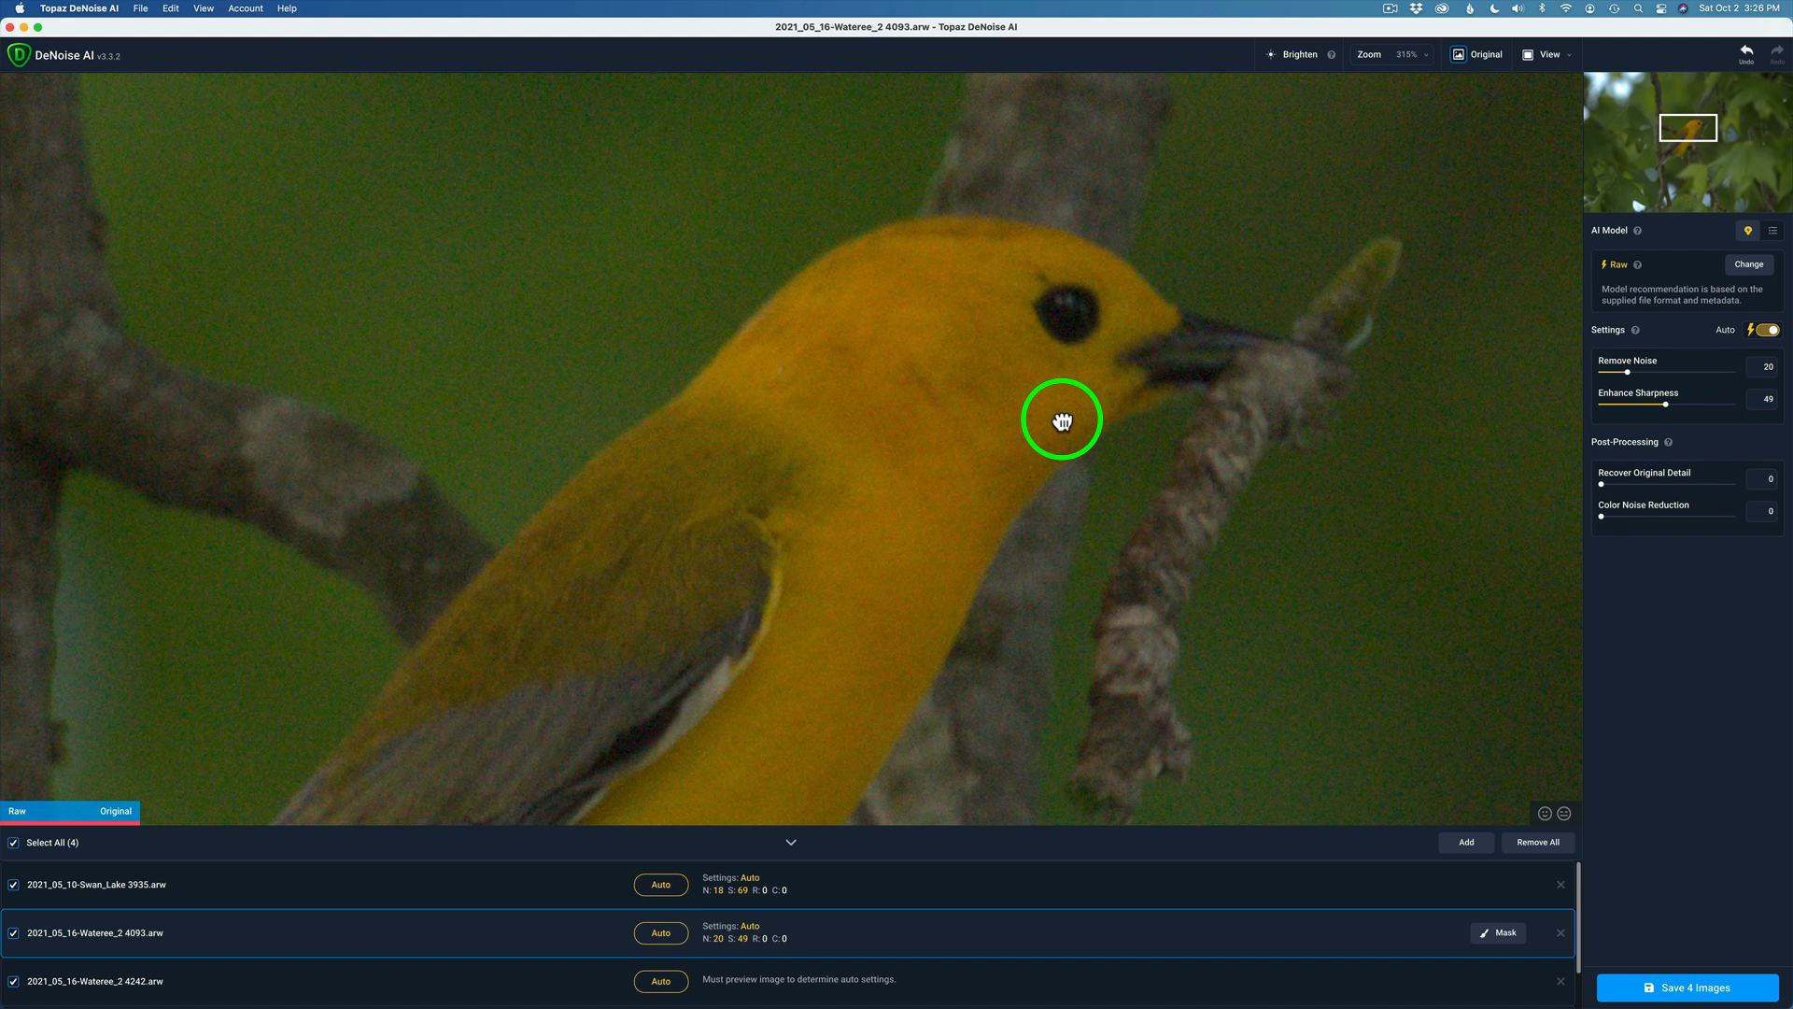
left_click_drag(1062, 422, 1062, 420)
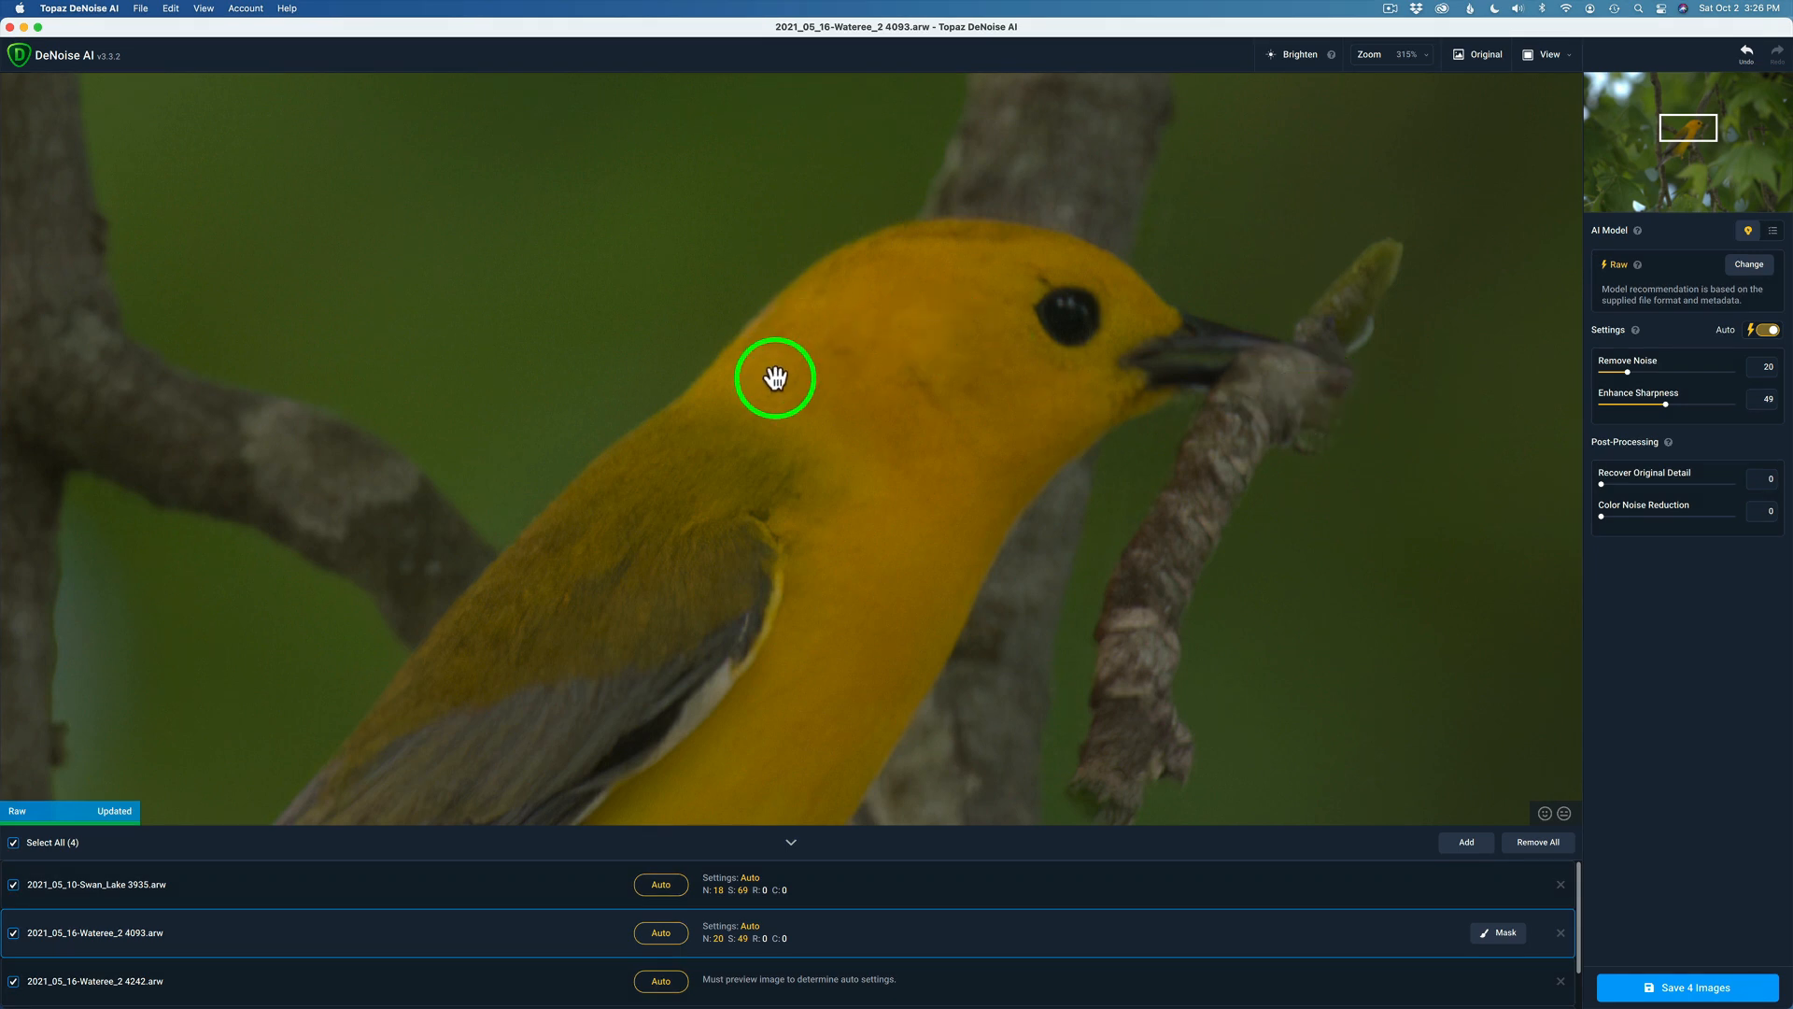
Set Remove Noise to 37 for all four selected images and clear the selection.
left_click_drag(1627, 372, 1650, 374)
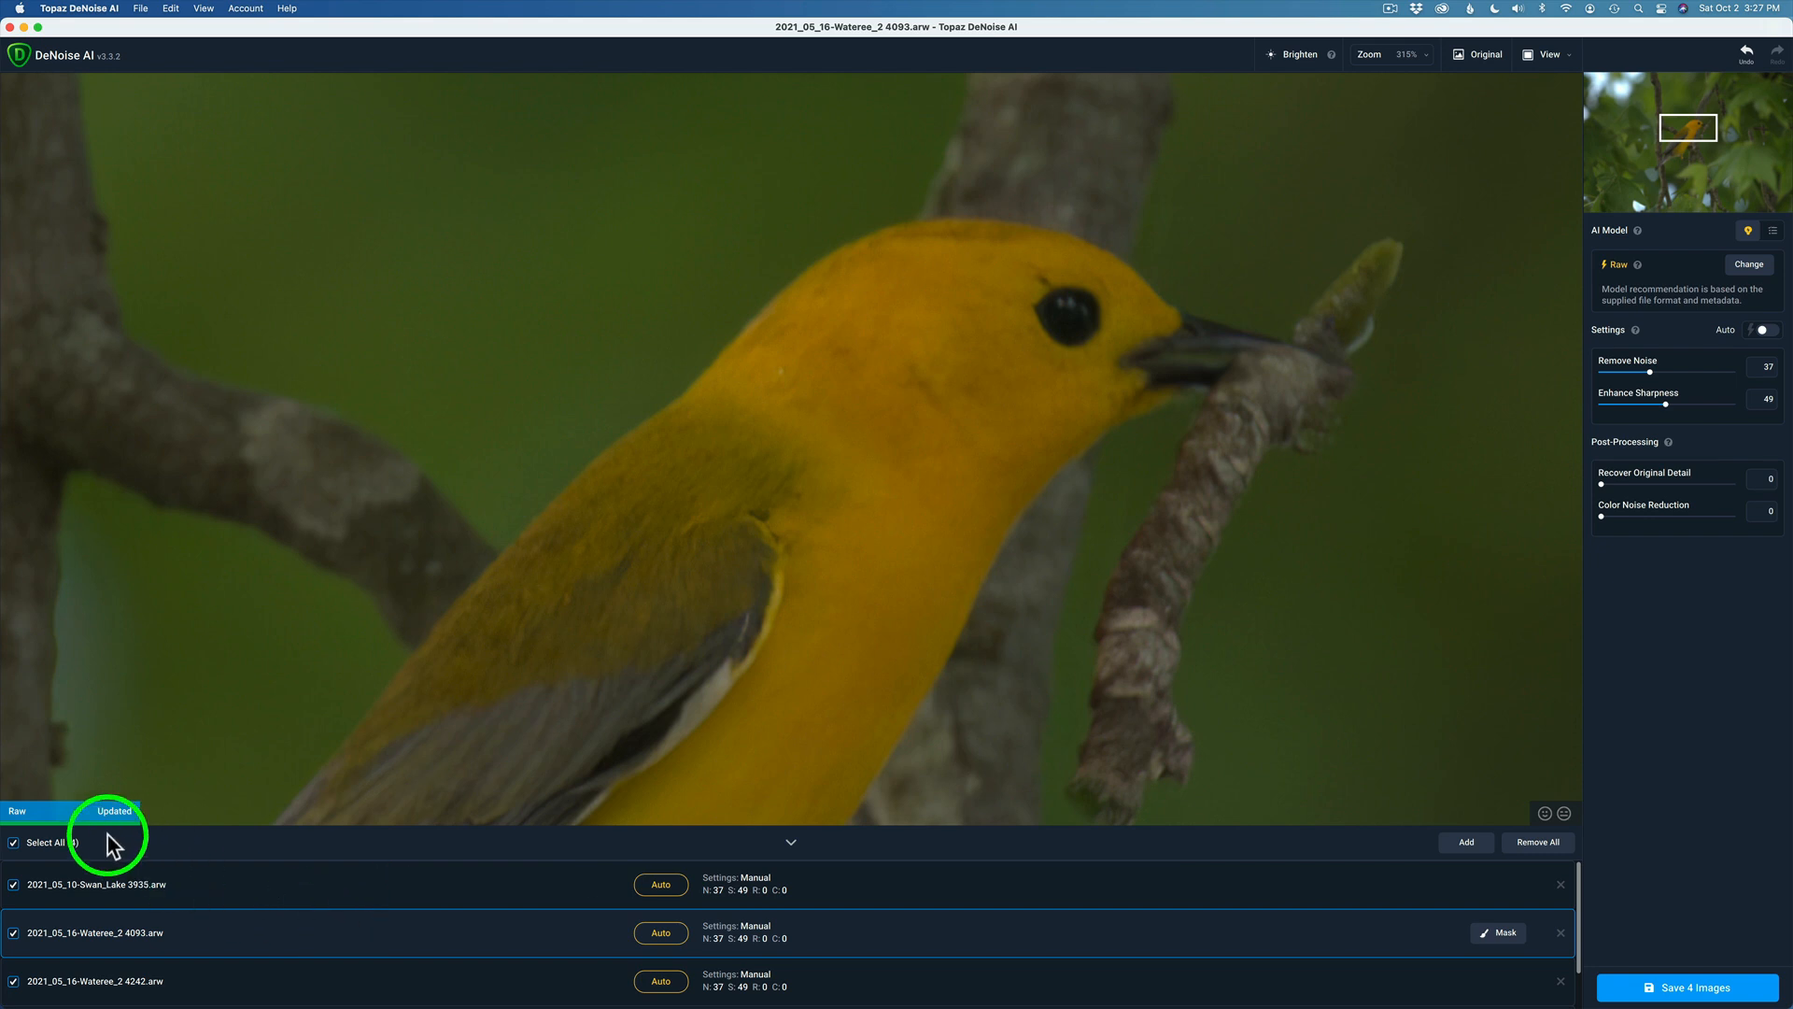
left_click(13, 842)
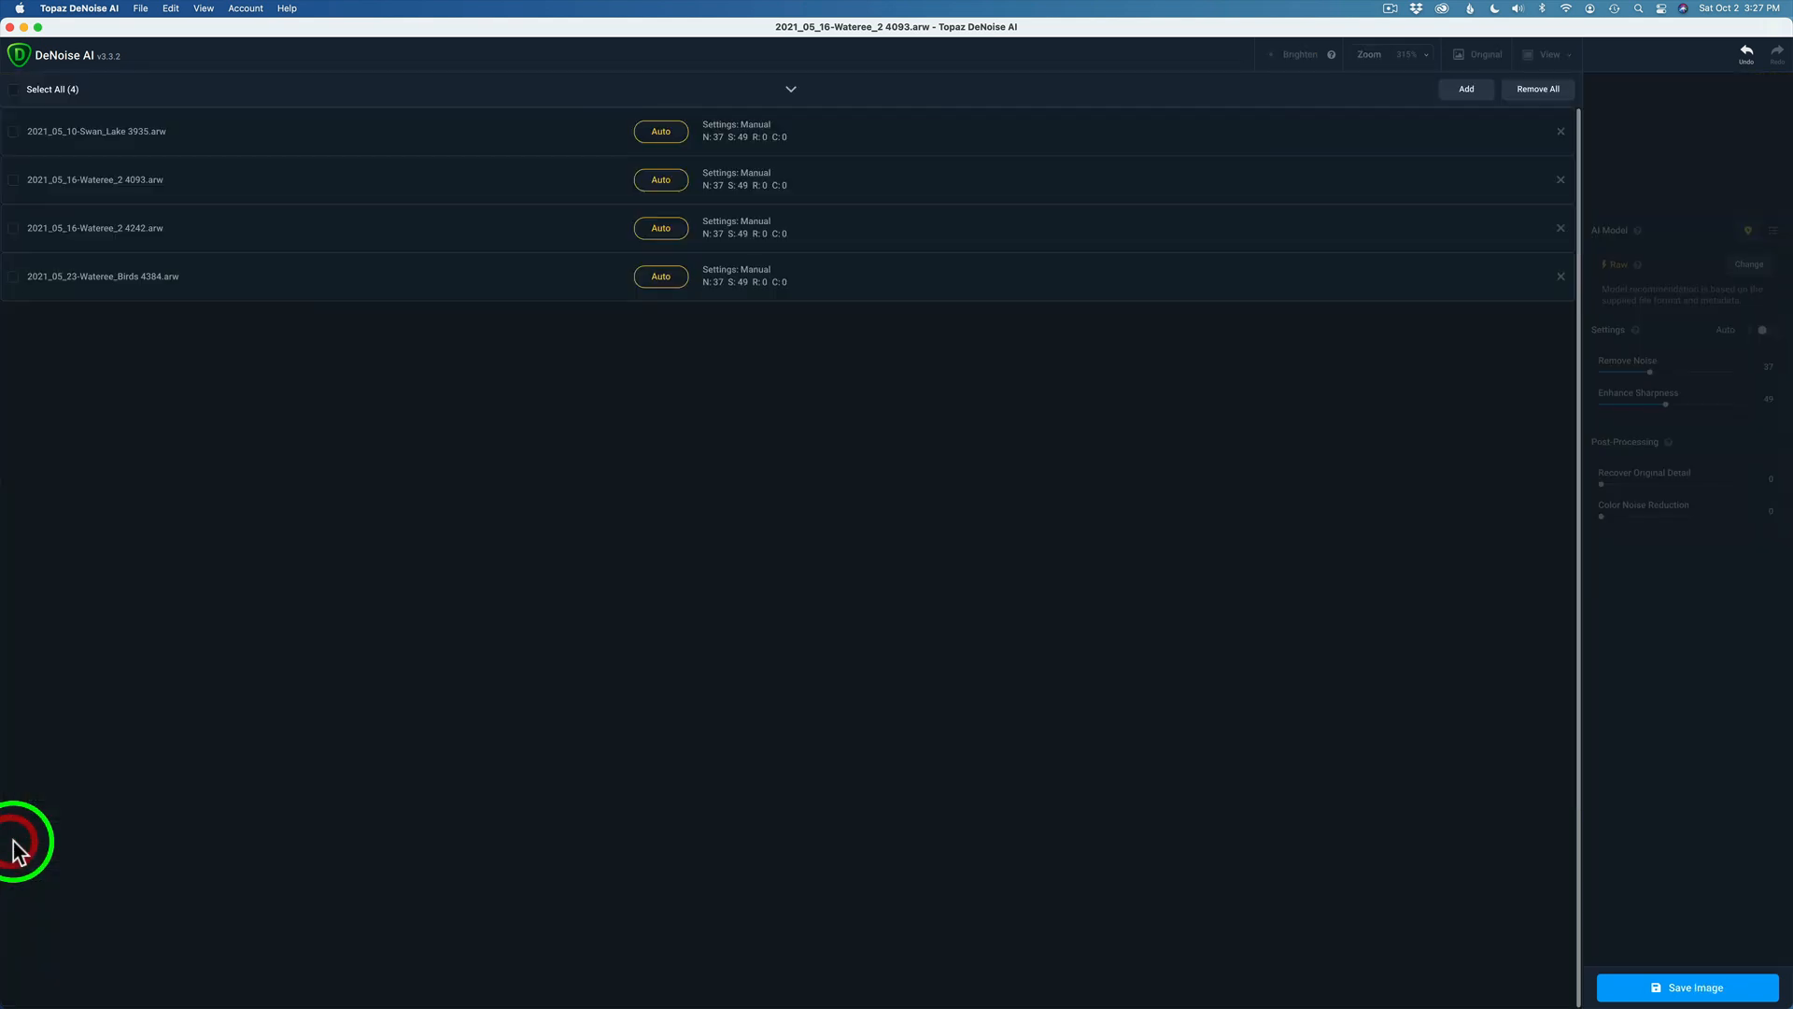
Switch only the heron image, 2021_05_10-Swan_Lake 3935.arw, back to Auto settings.
left_click(590, 192)
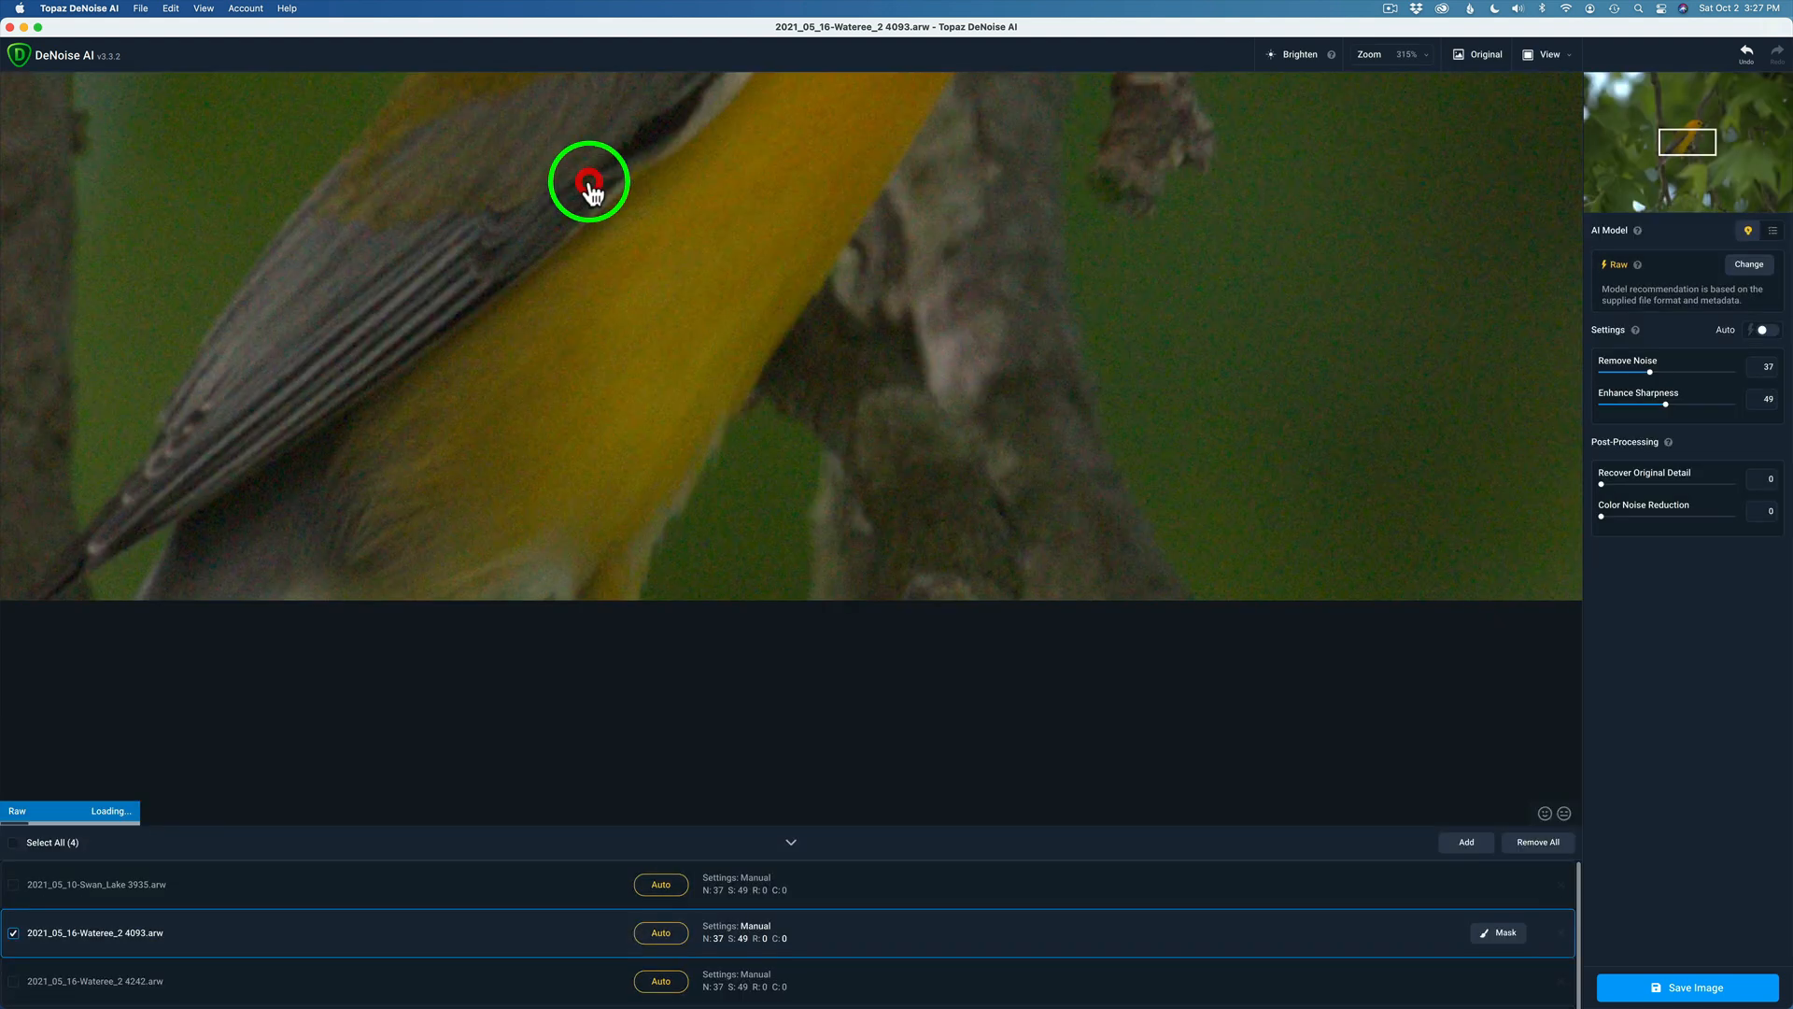
left_click(530, 895)
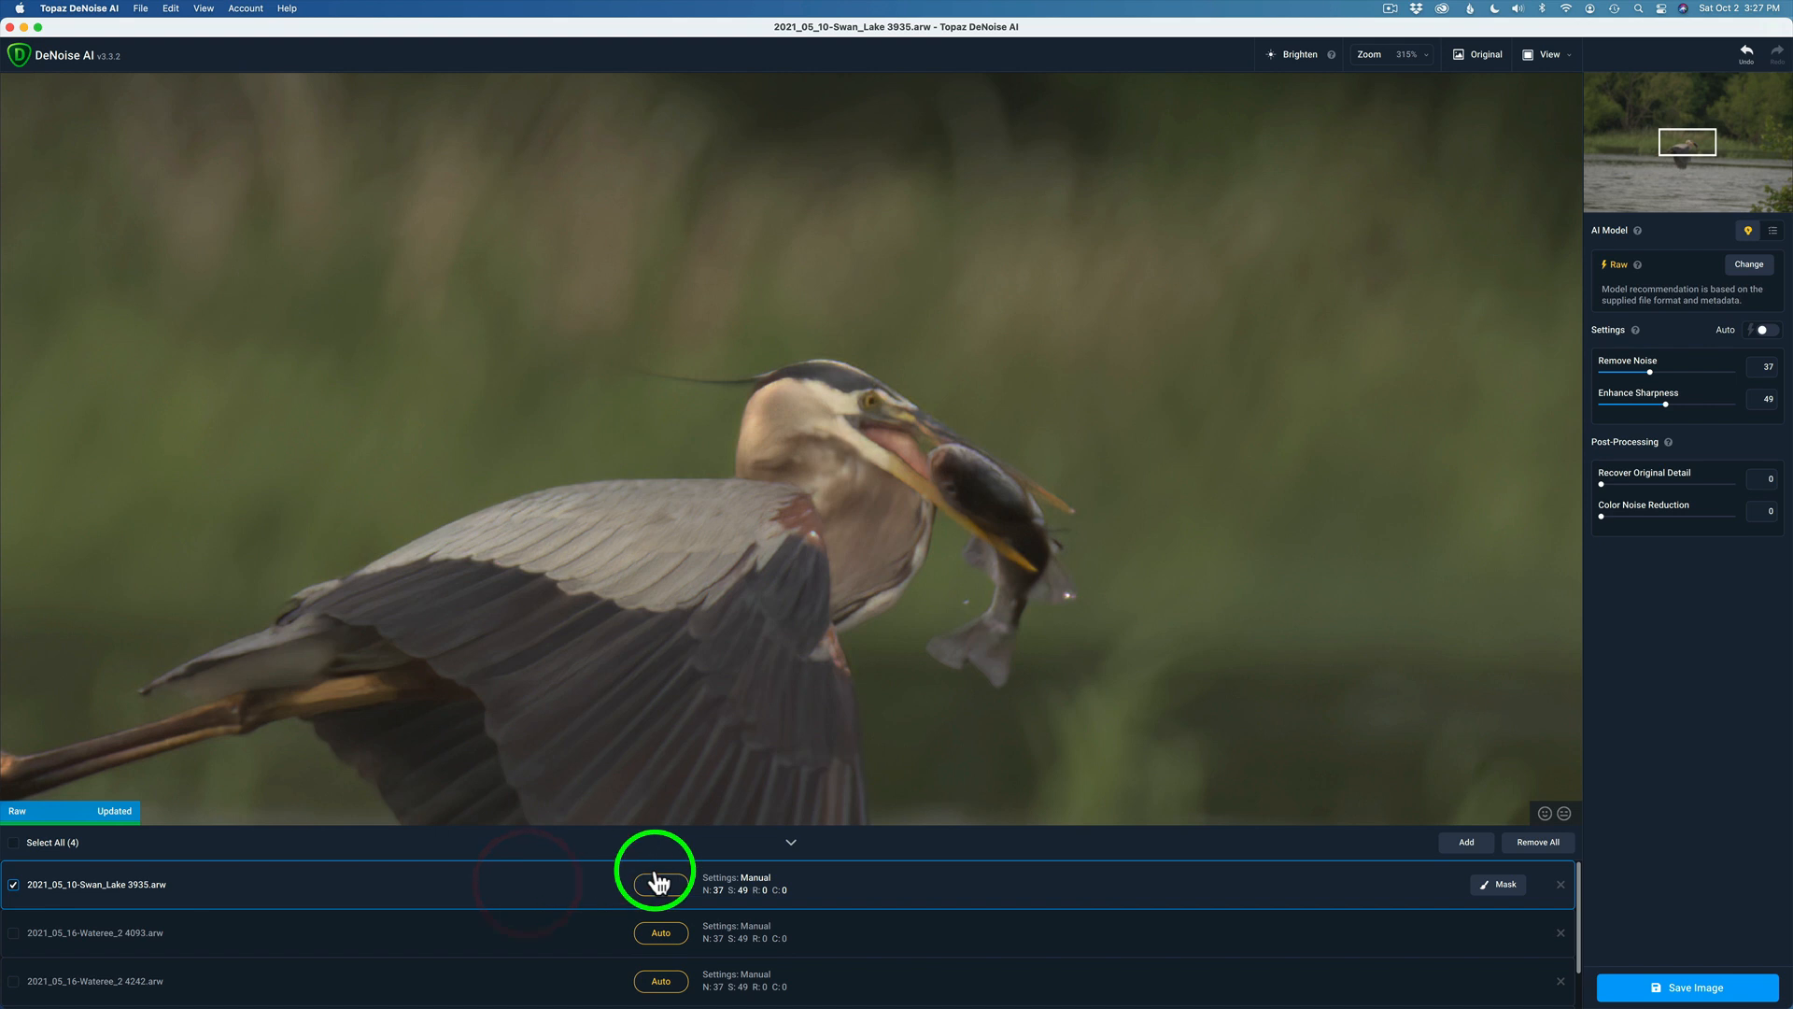
left_click(1764, 332)
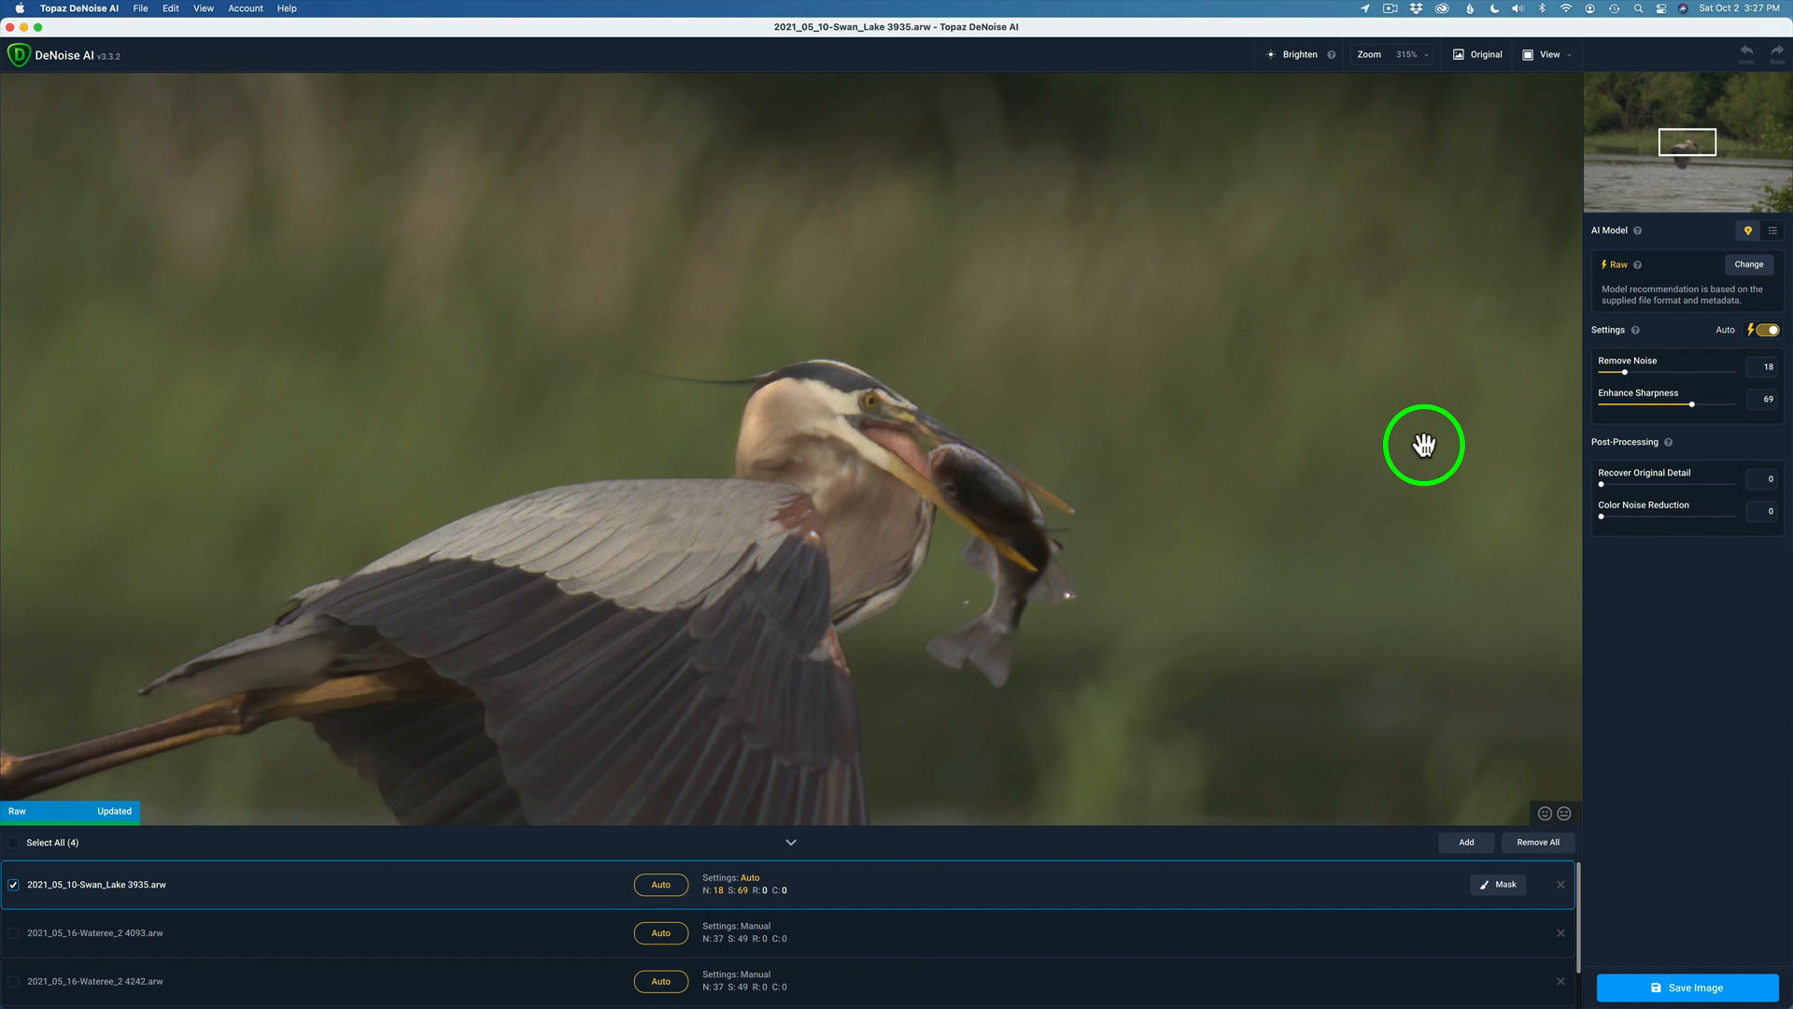
For the yellow bird image alone, 2021_05_16-Wateree_2 4093.arw, set Remove Noise to 54 and Enhance Sharpness to 78.
left_click(907, 934)
left_click_drag(925, 289, 934, 950)
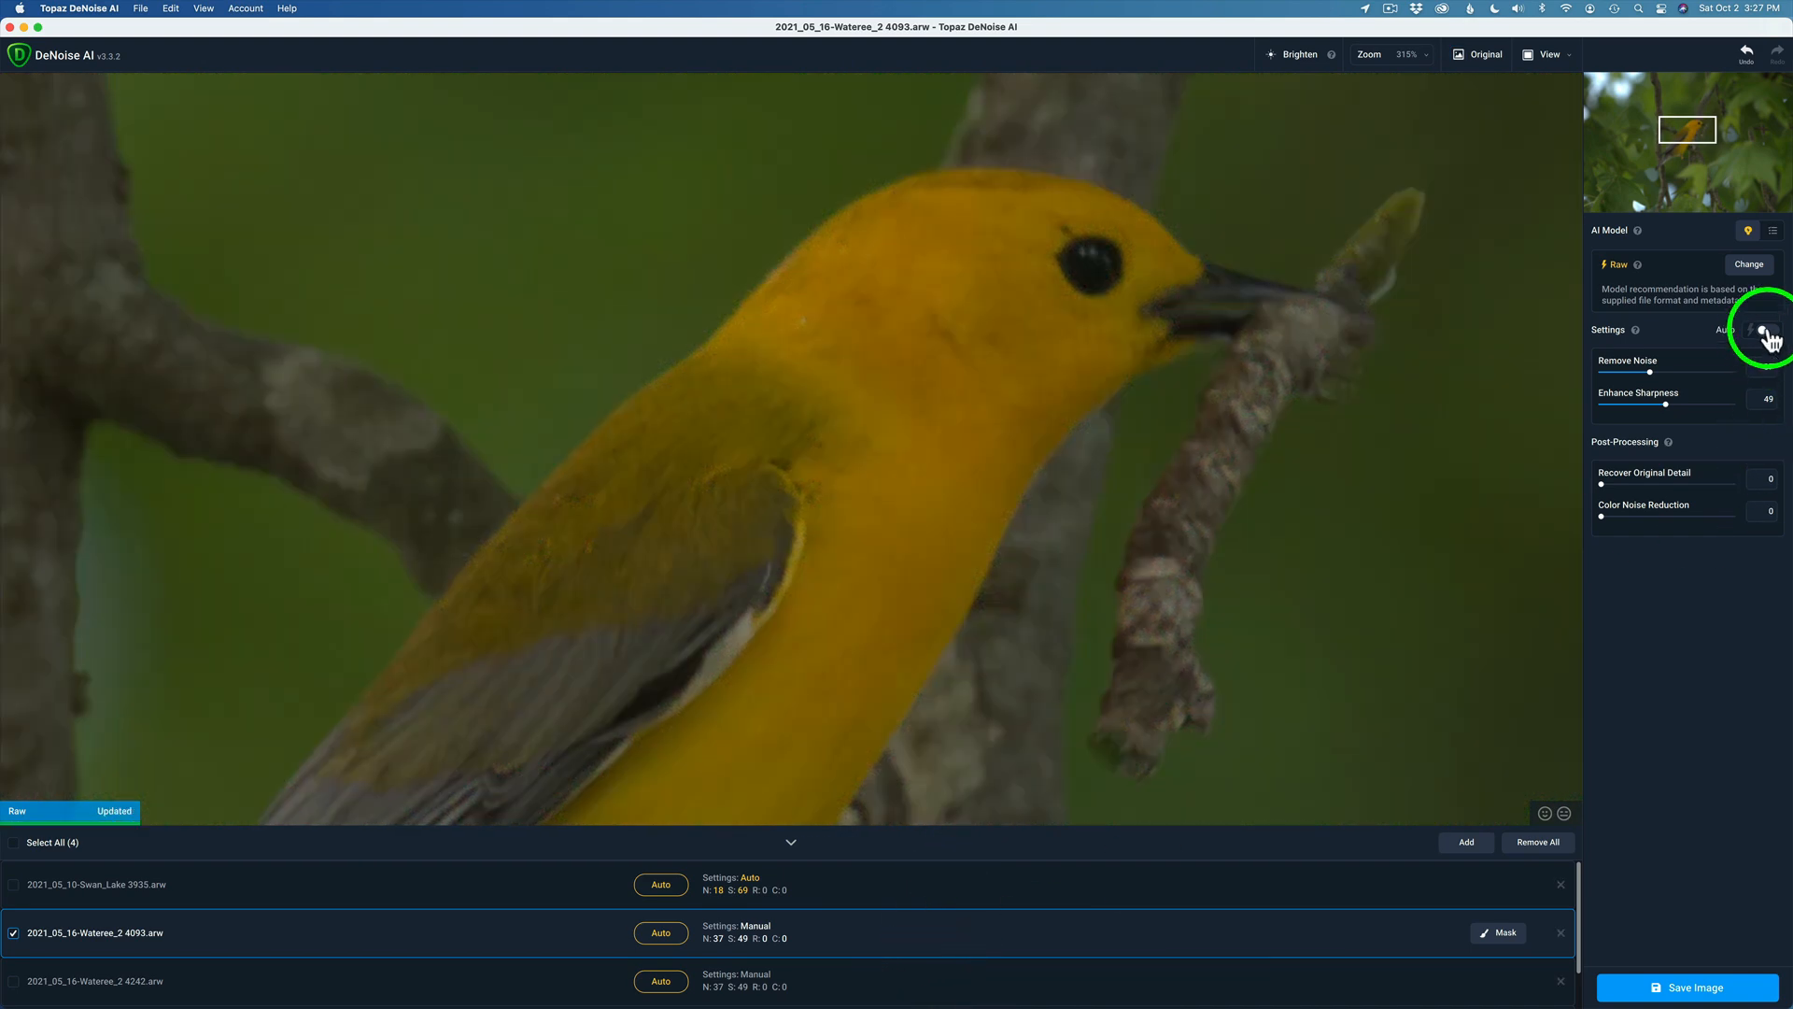
left_click(1763, 329)
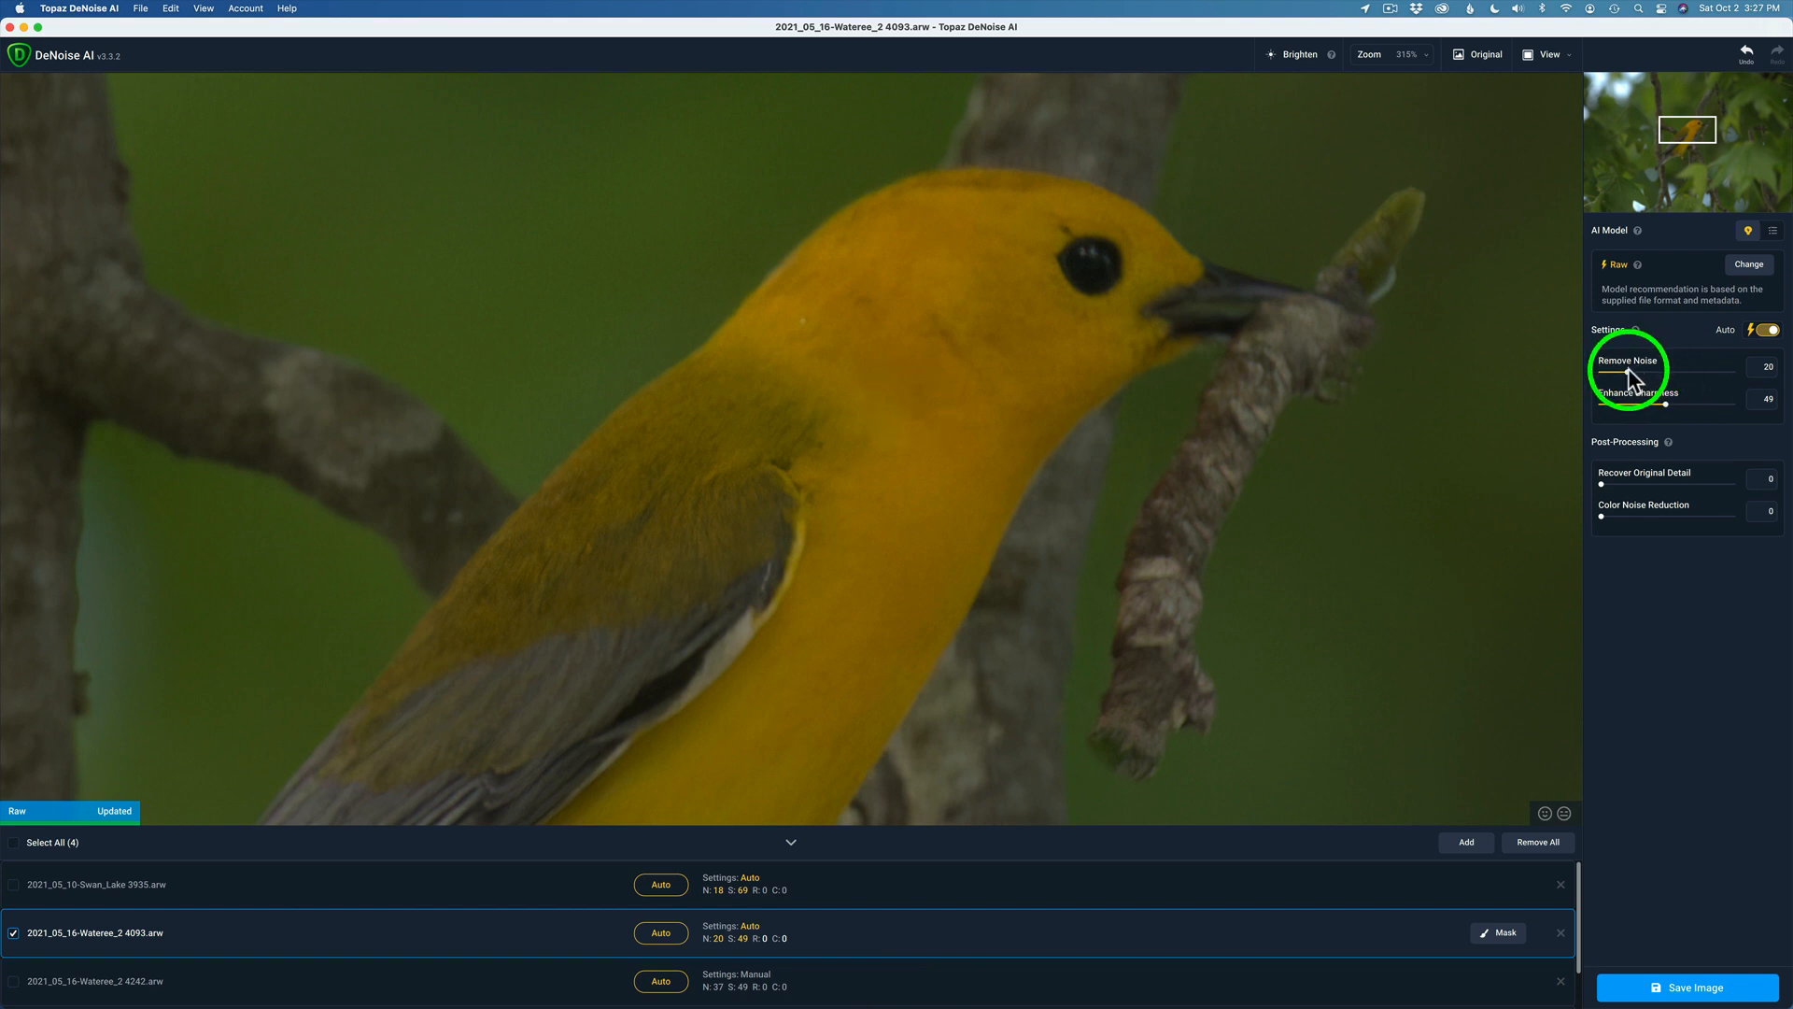
left_click(1671, 372)
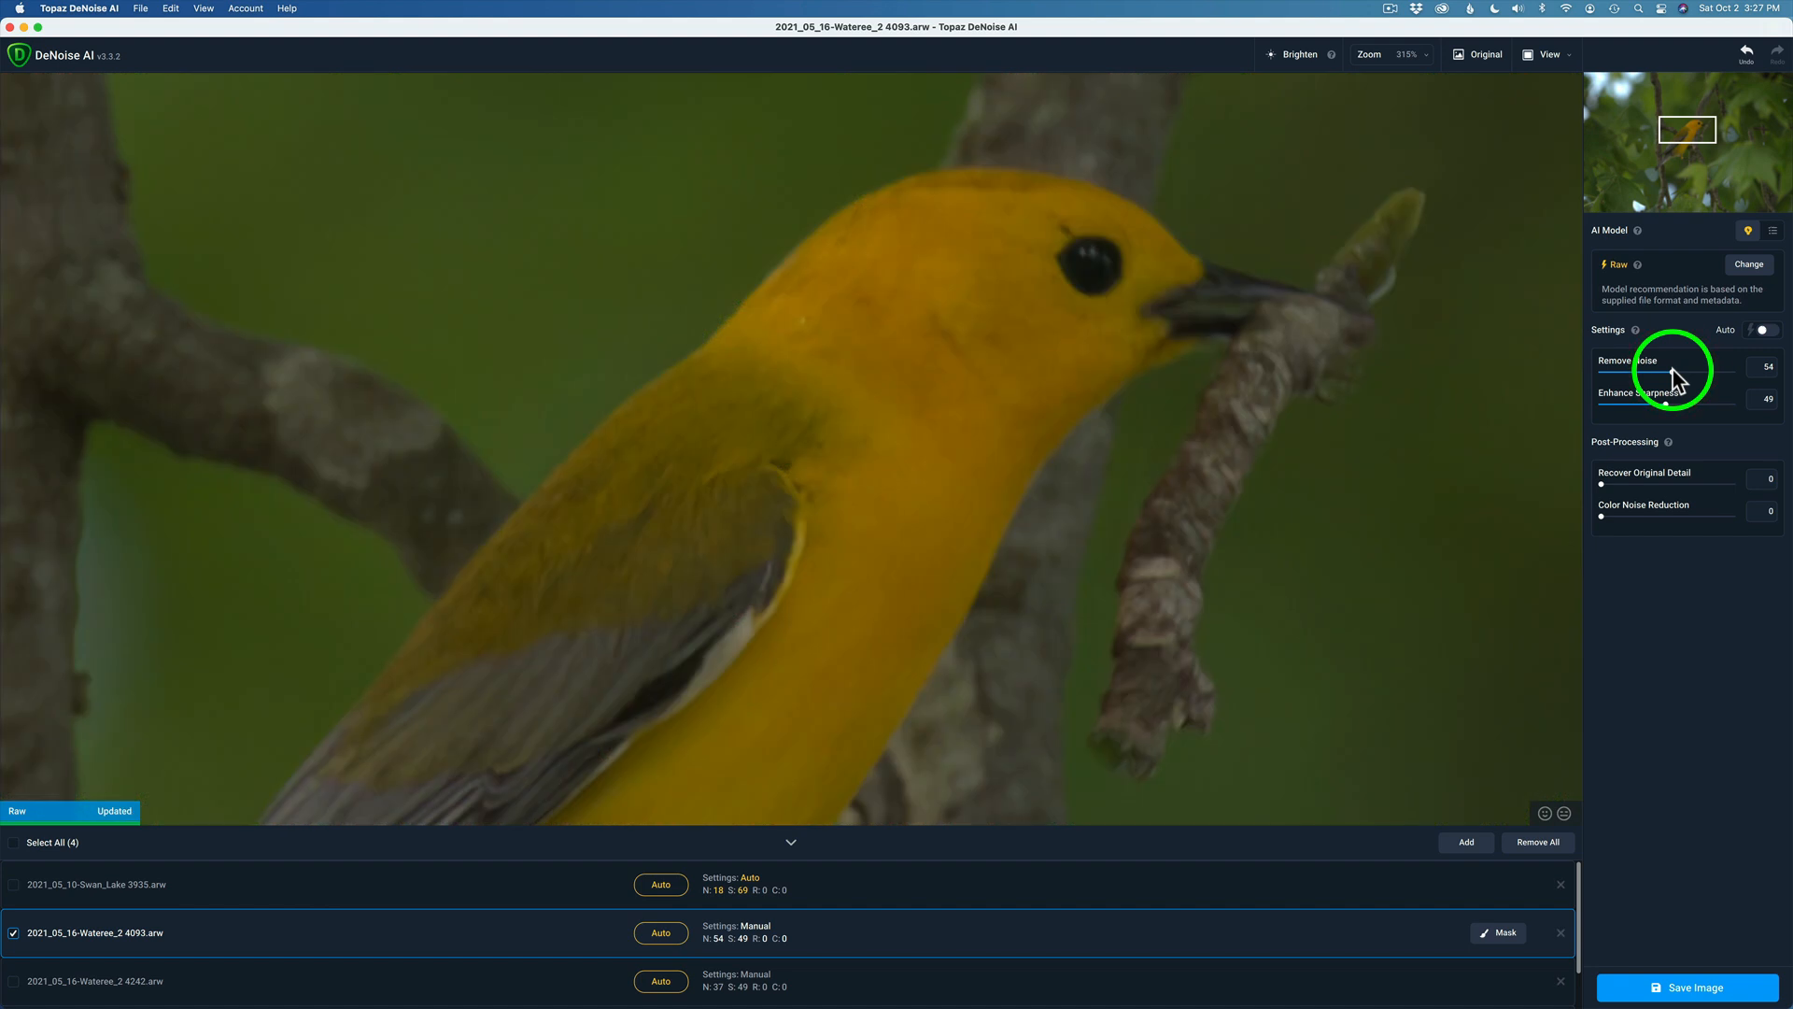
left_click_drag(1665, 404, 1703, 401)
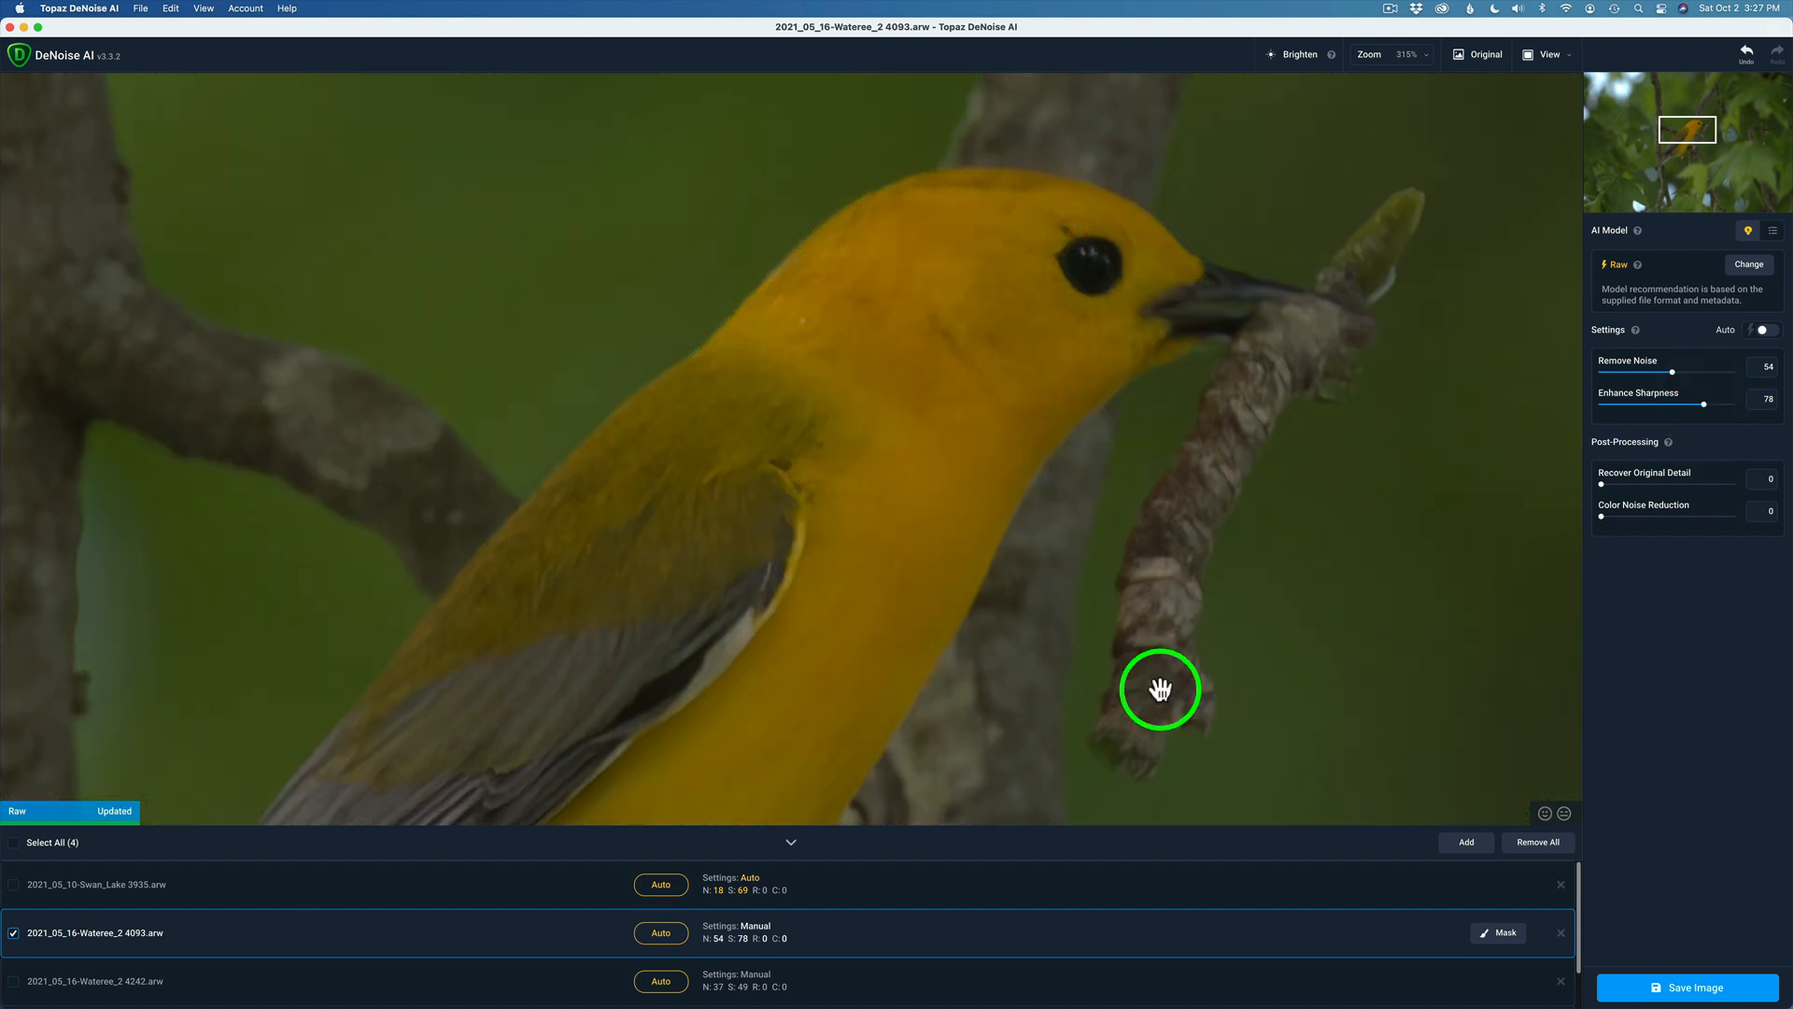
Switch 2021_05_16-Wateree_2 4242.arw back to Auto settings and preview the osprey.
scroll(890, 981, "down", 1)
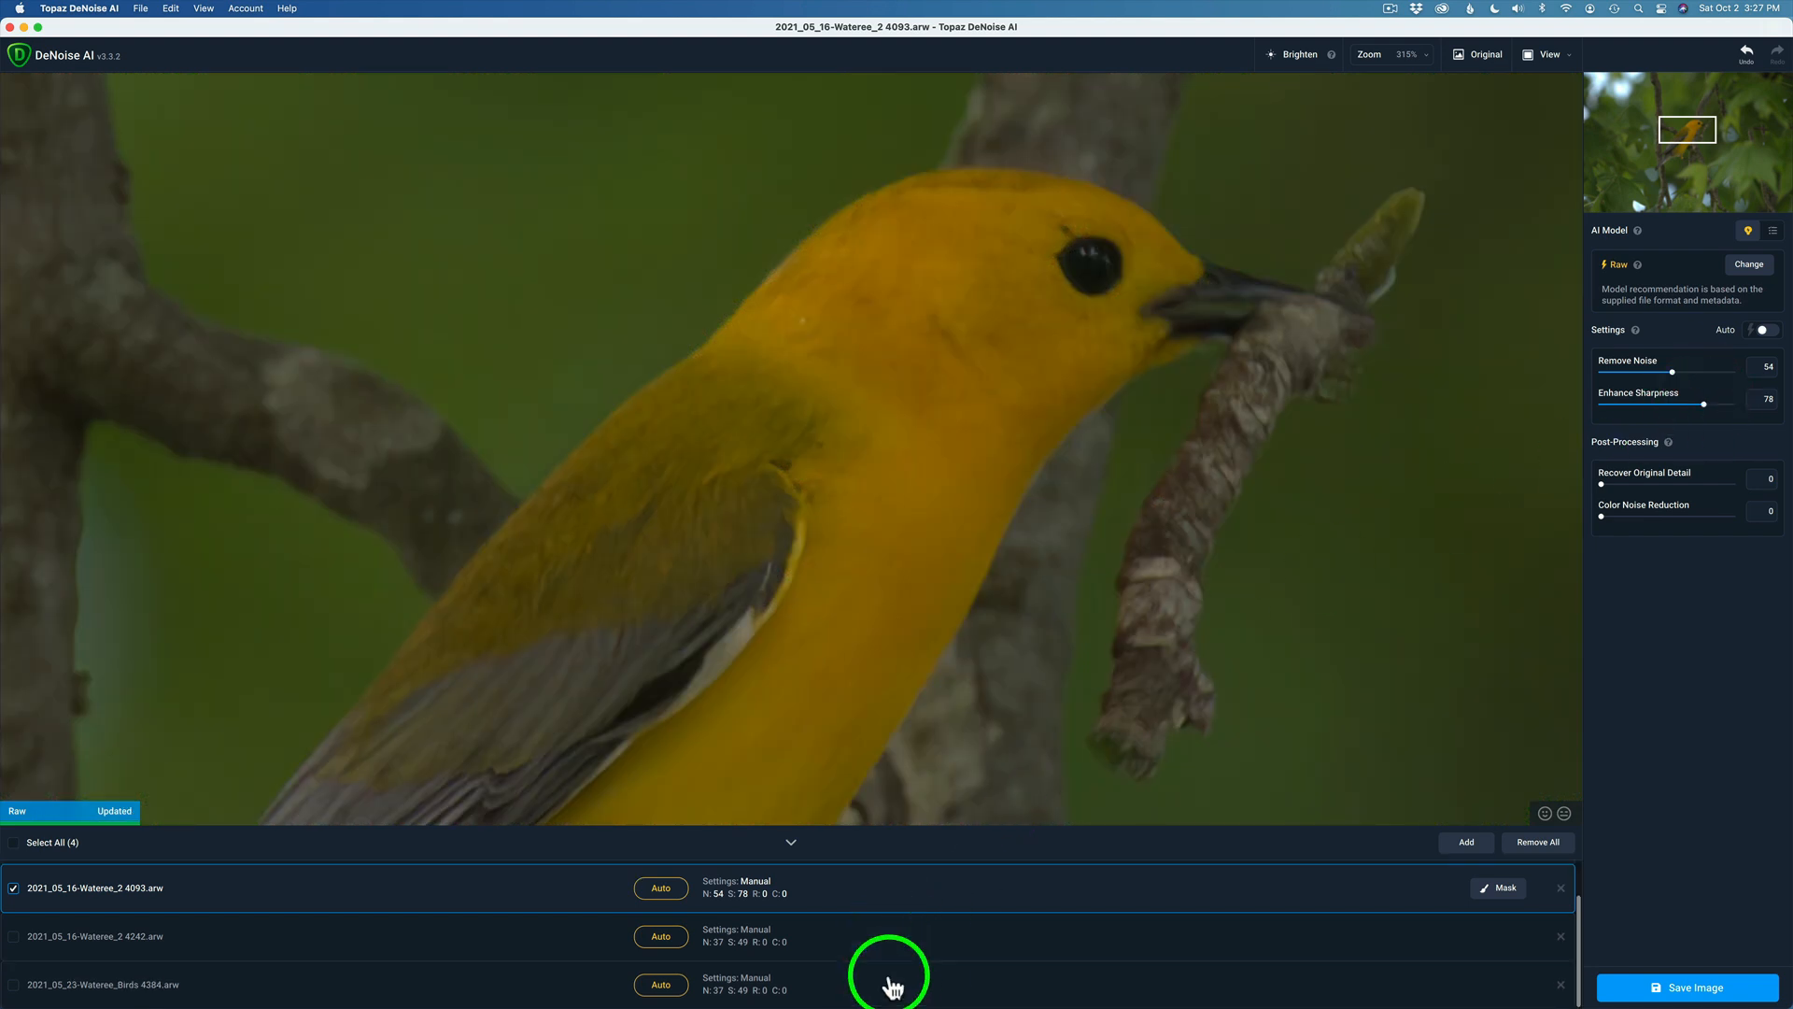
left_click(834, 946)
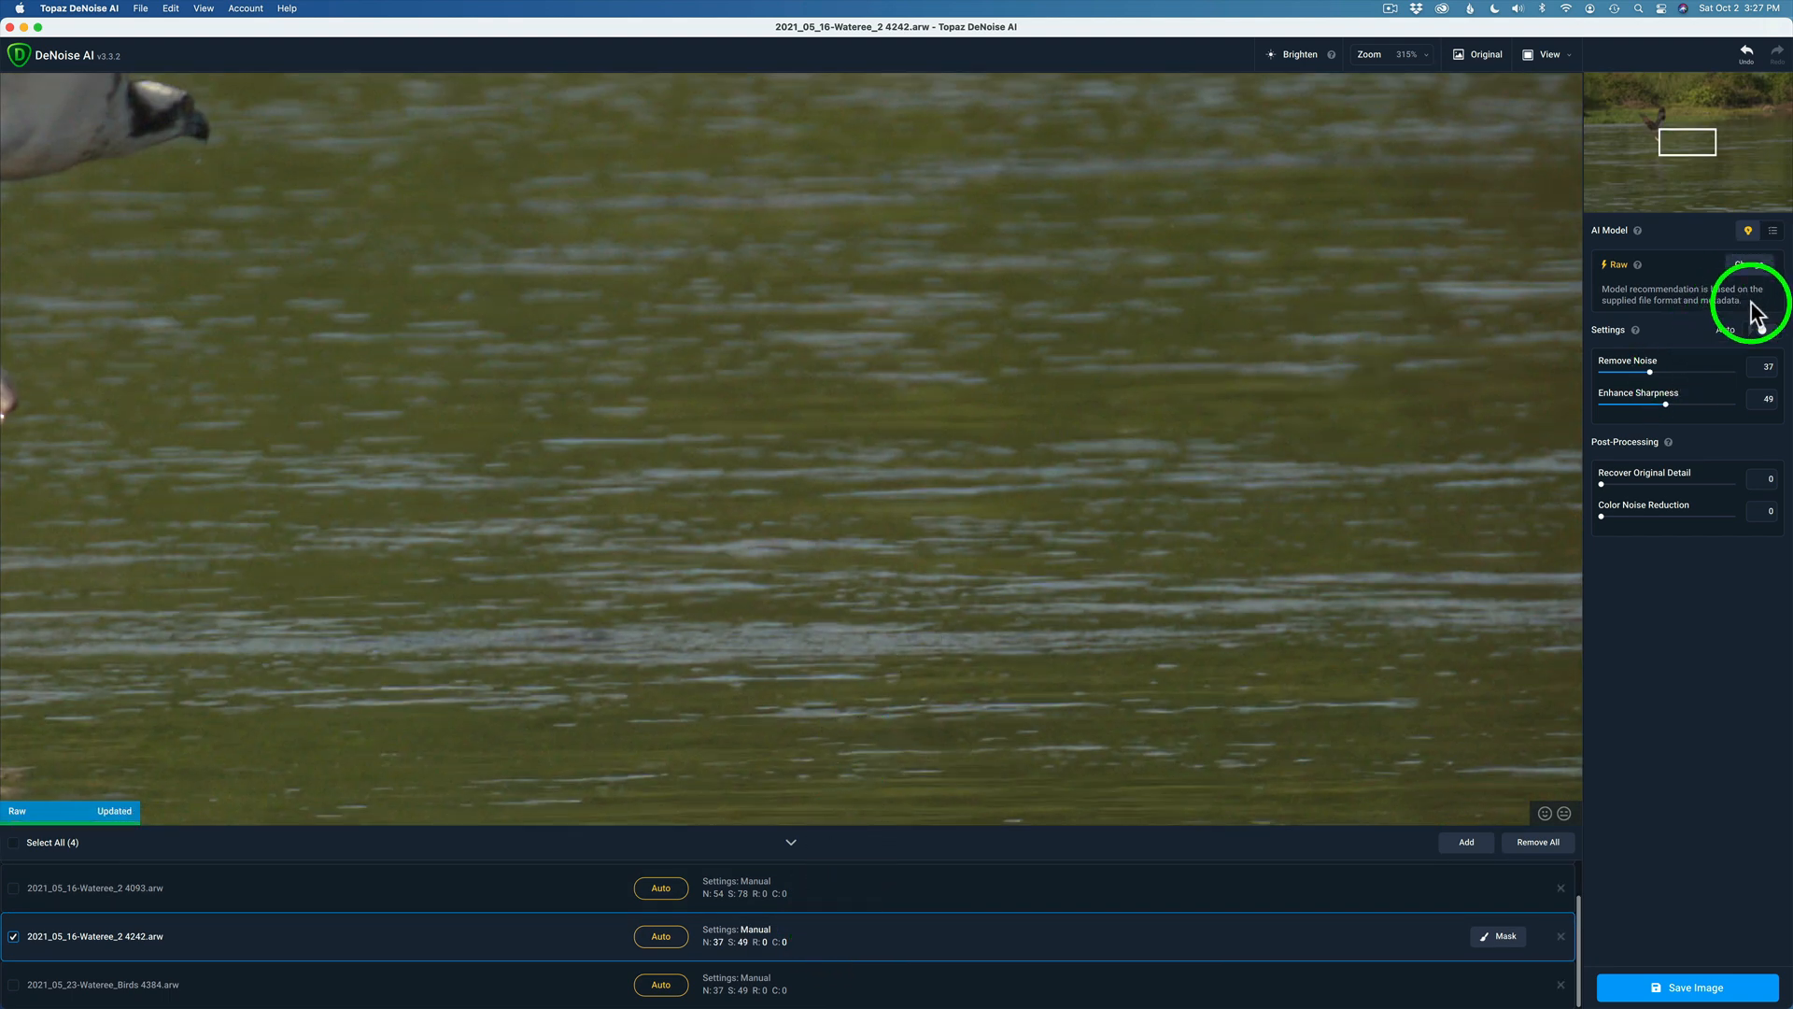
left_click(1763, 331)
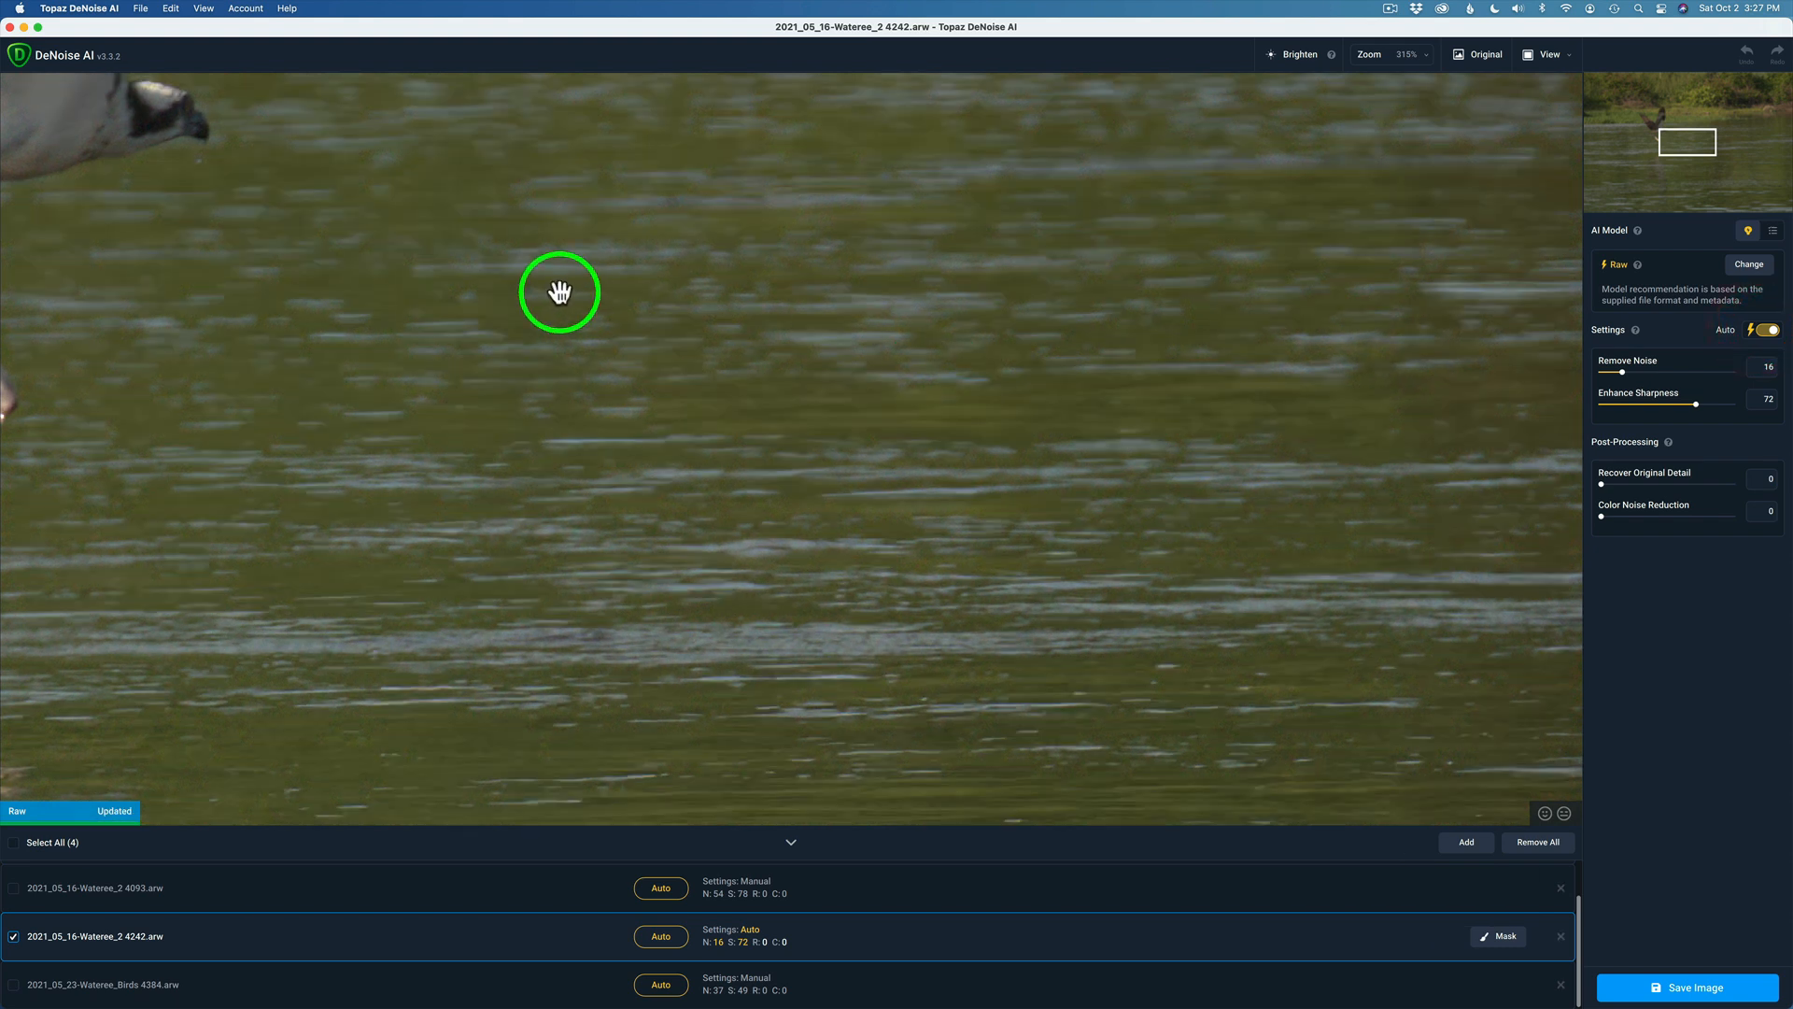
left_click_drag(197, 205, 1749, 923)
left_click_drag(884, 459, 933, 520)
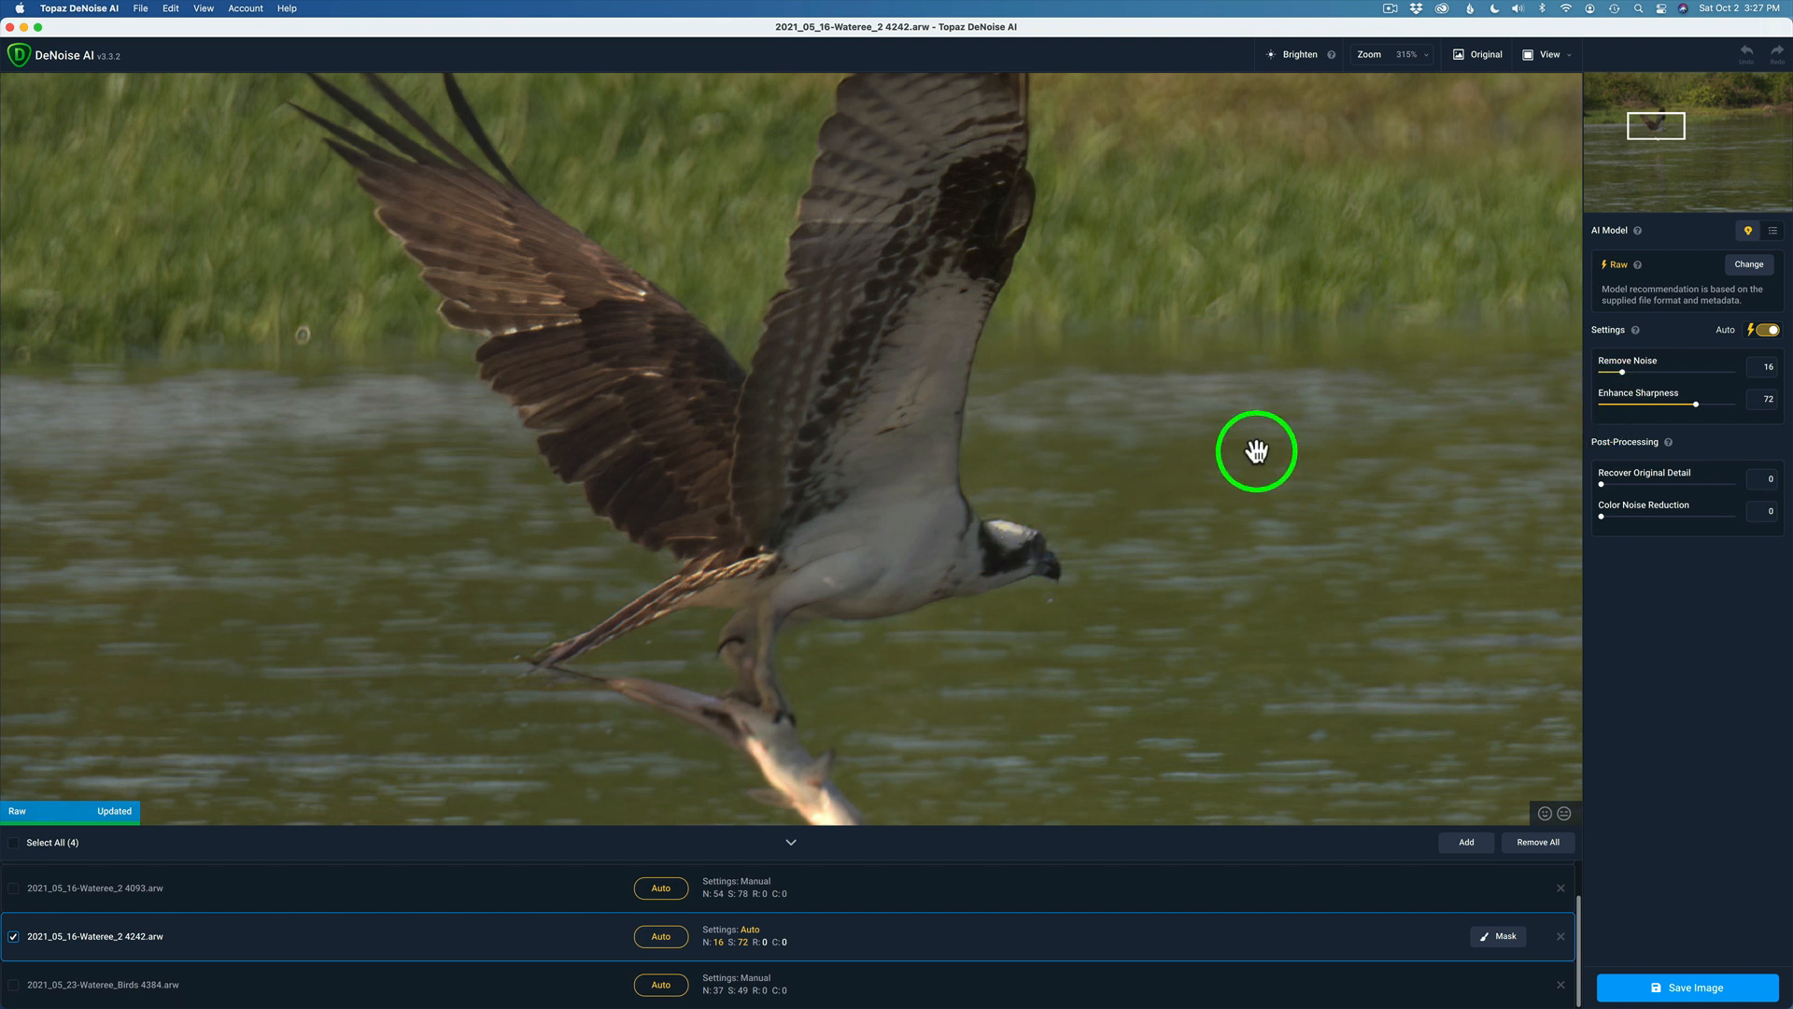
Preview the osprey carrying a fish in 2021_05_23-Wateree_Birds 4384.arw and switch that image to Auto settings.
left_click(792, 995)
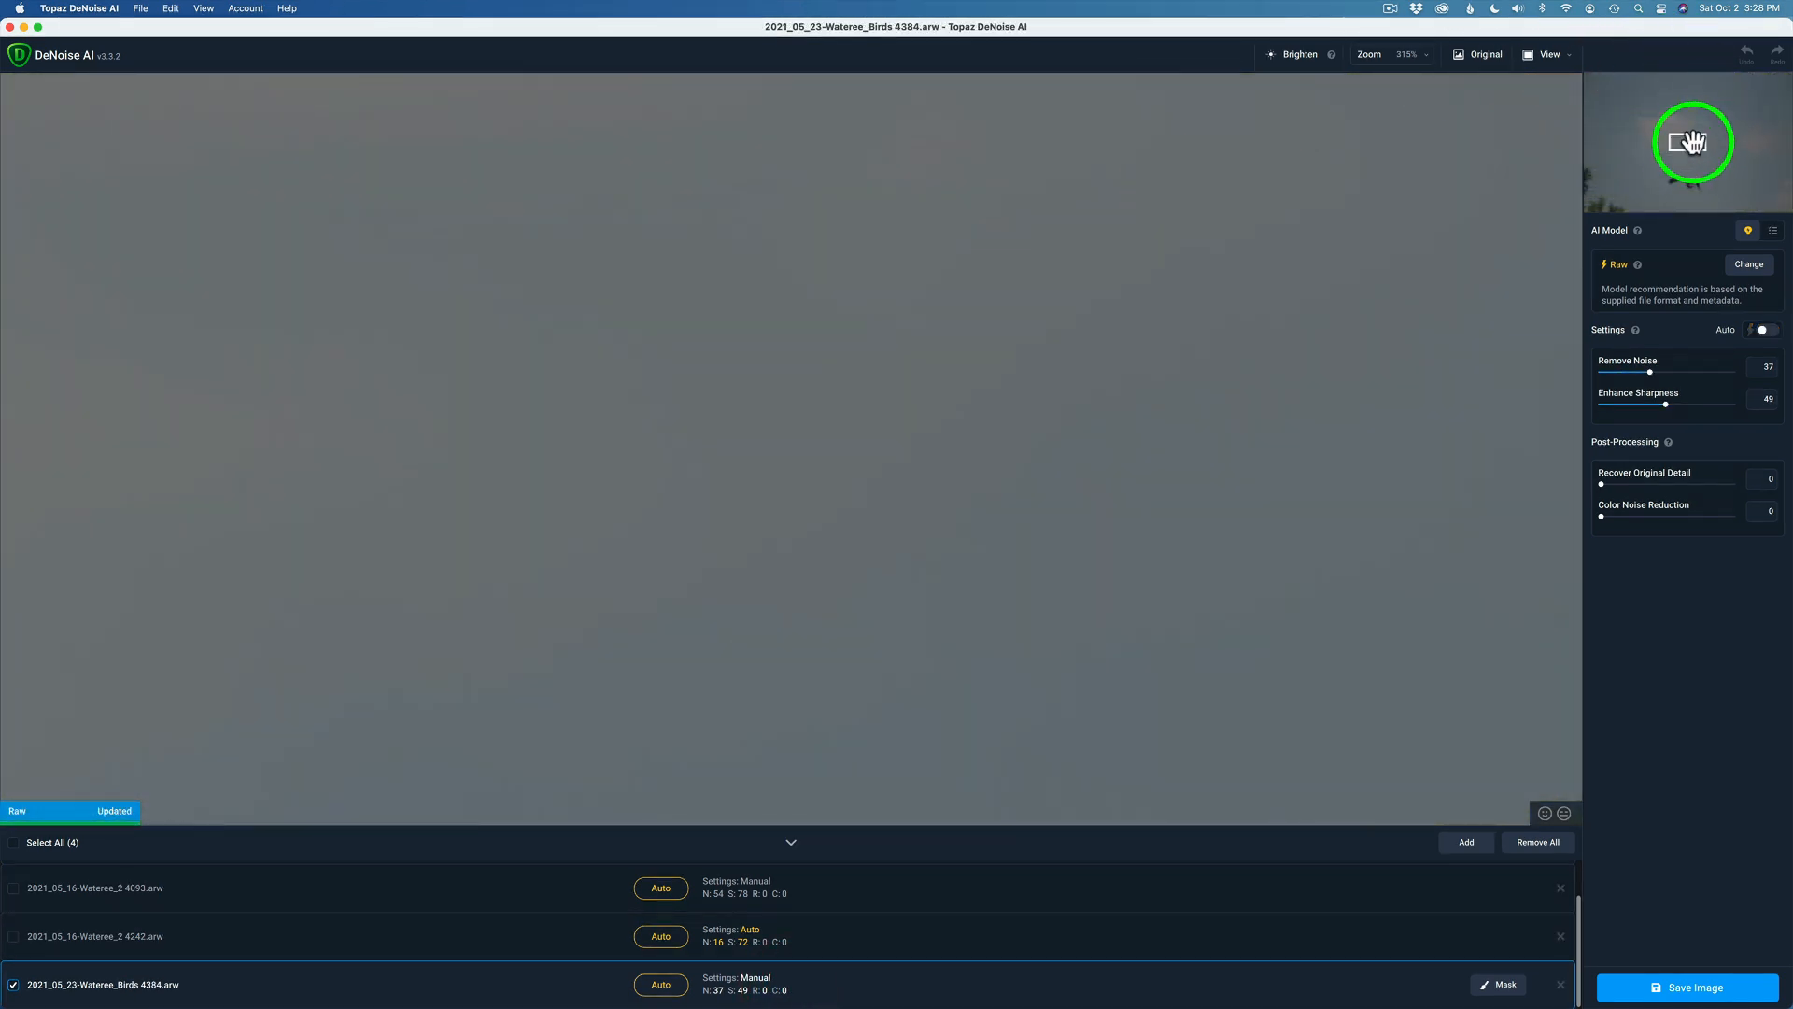
left_click_drag(1693, 142, 1681, 184)
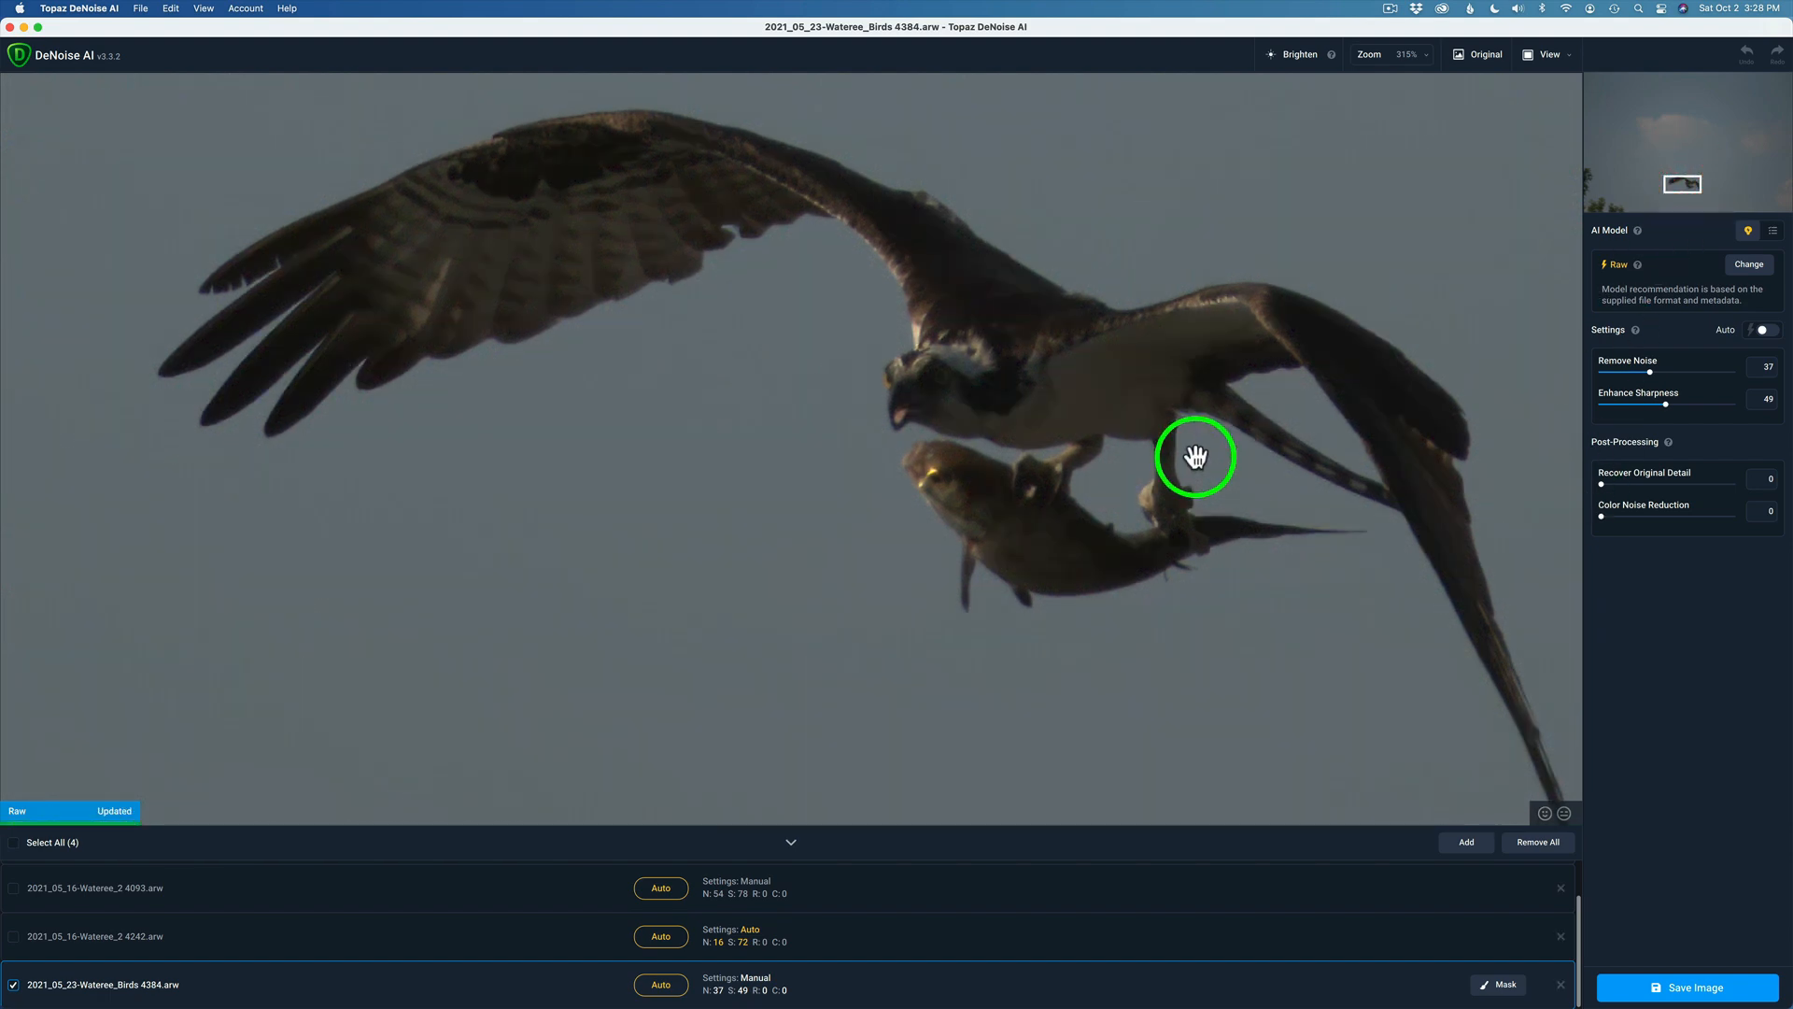
left_click(1763, 333)
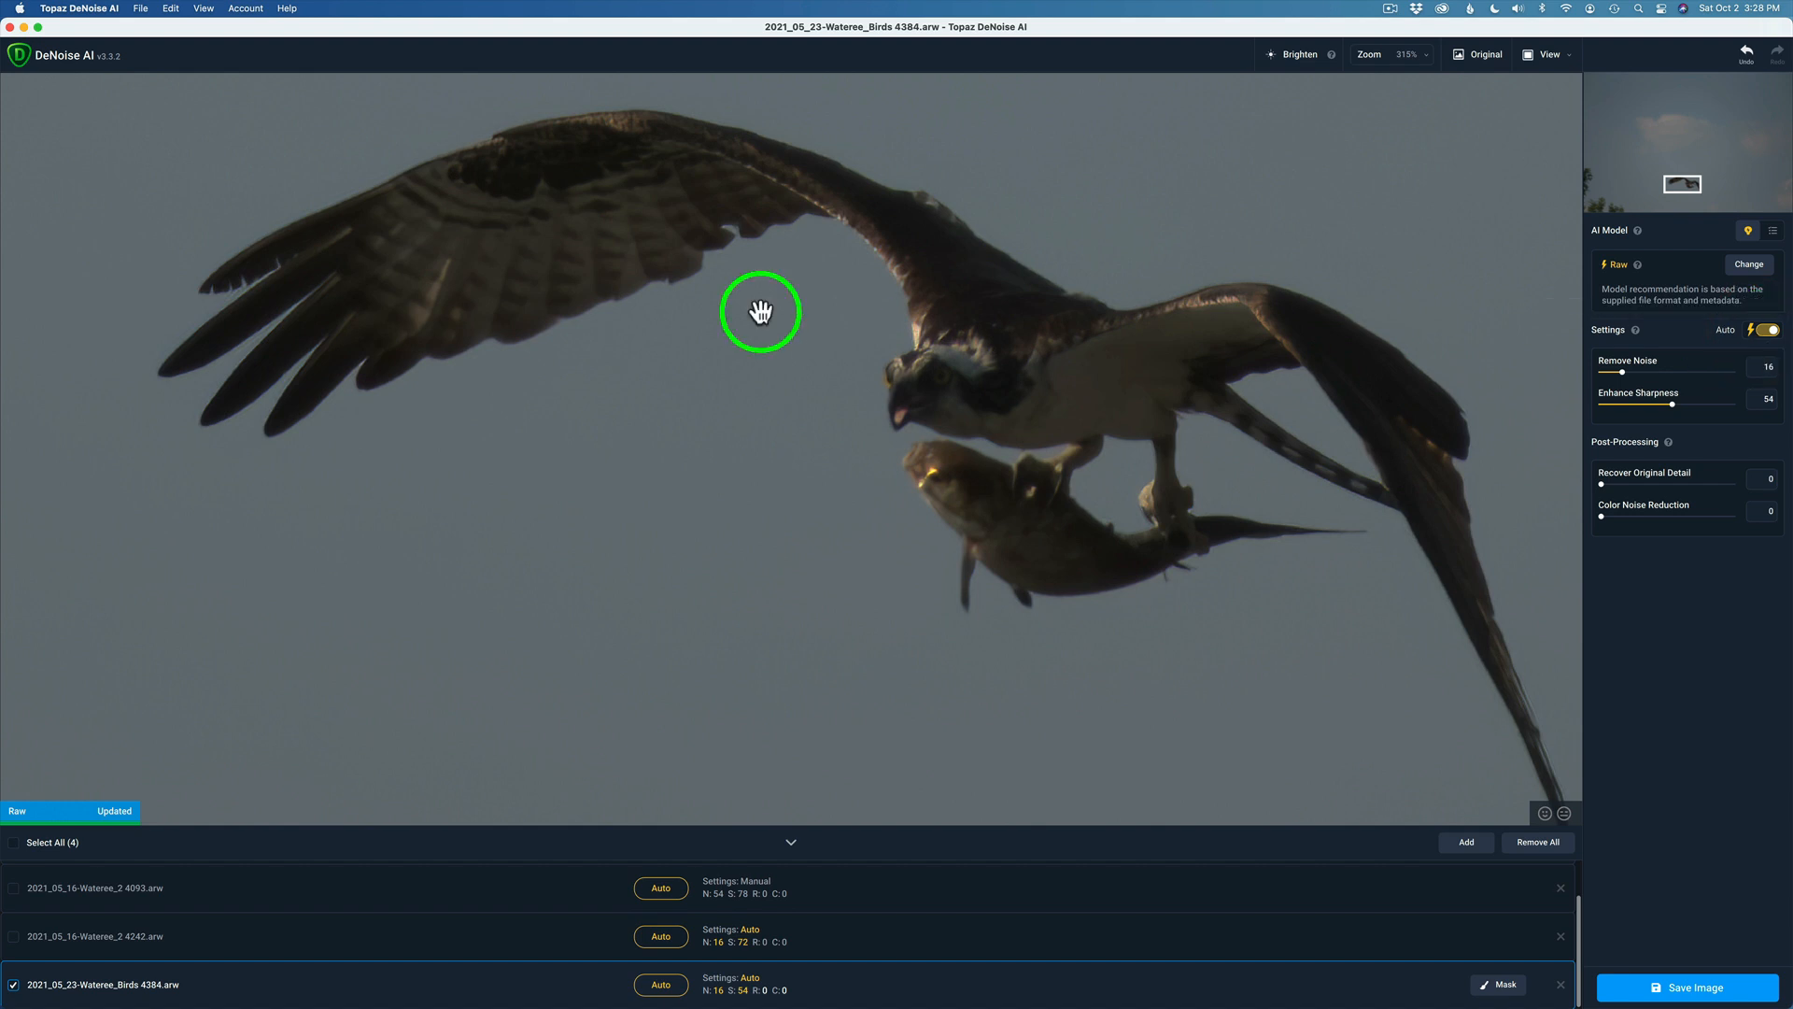
Select all four images for batch processing and bring up the preview of 2021_05_16-Wateree_2 4093.arw.
scroll(691, 922, "up", 1)
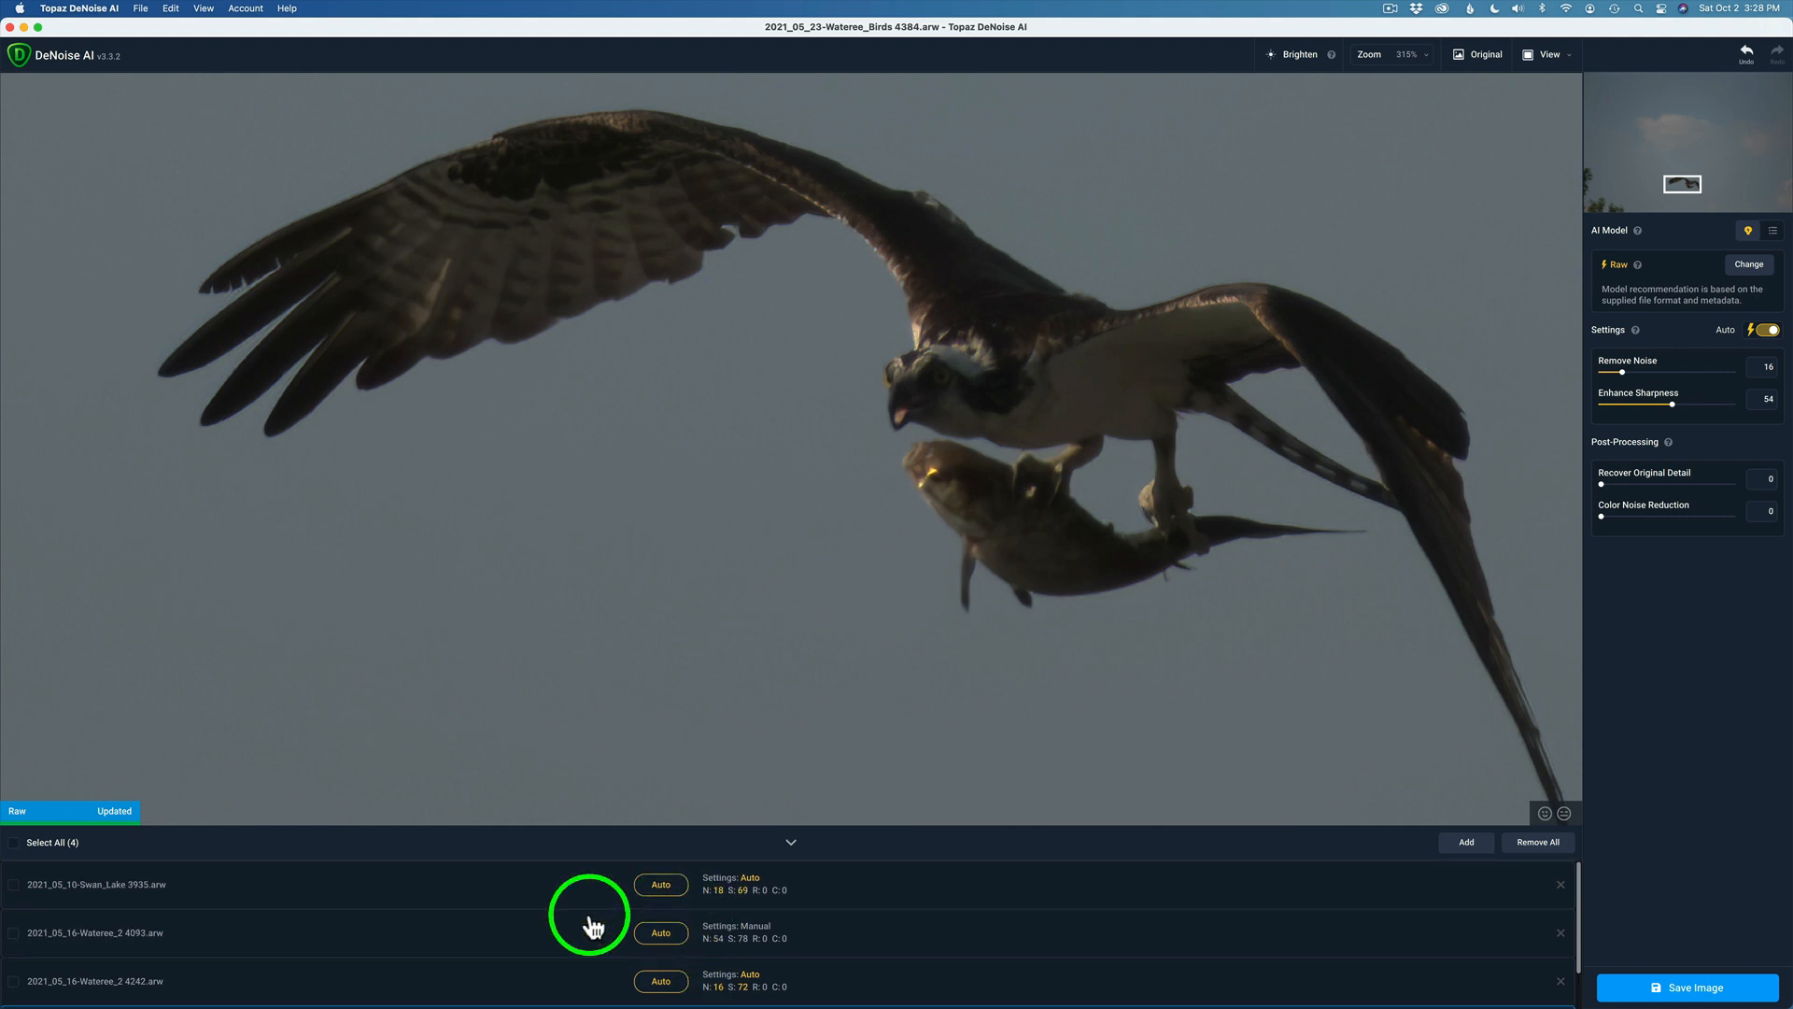
left_click(15, 845)
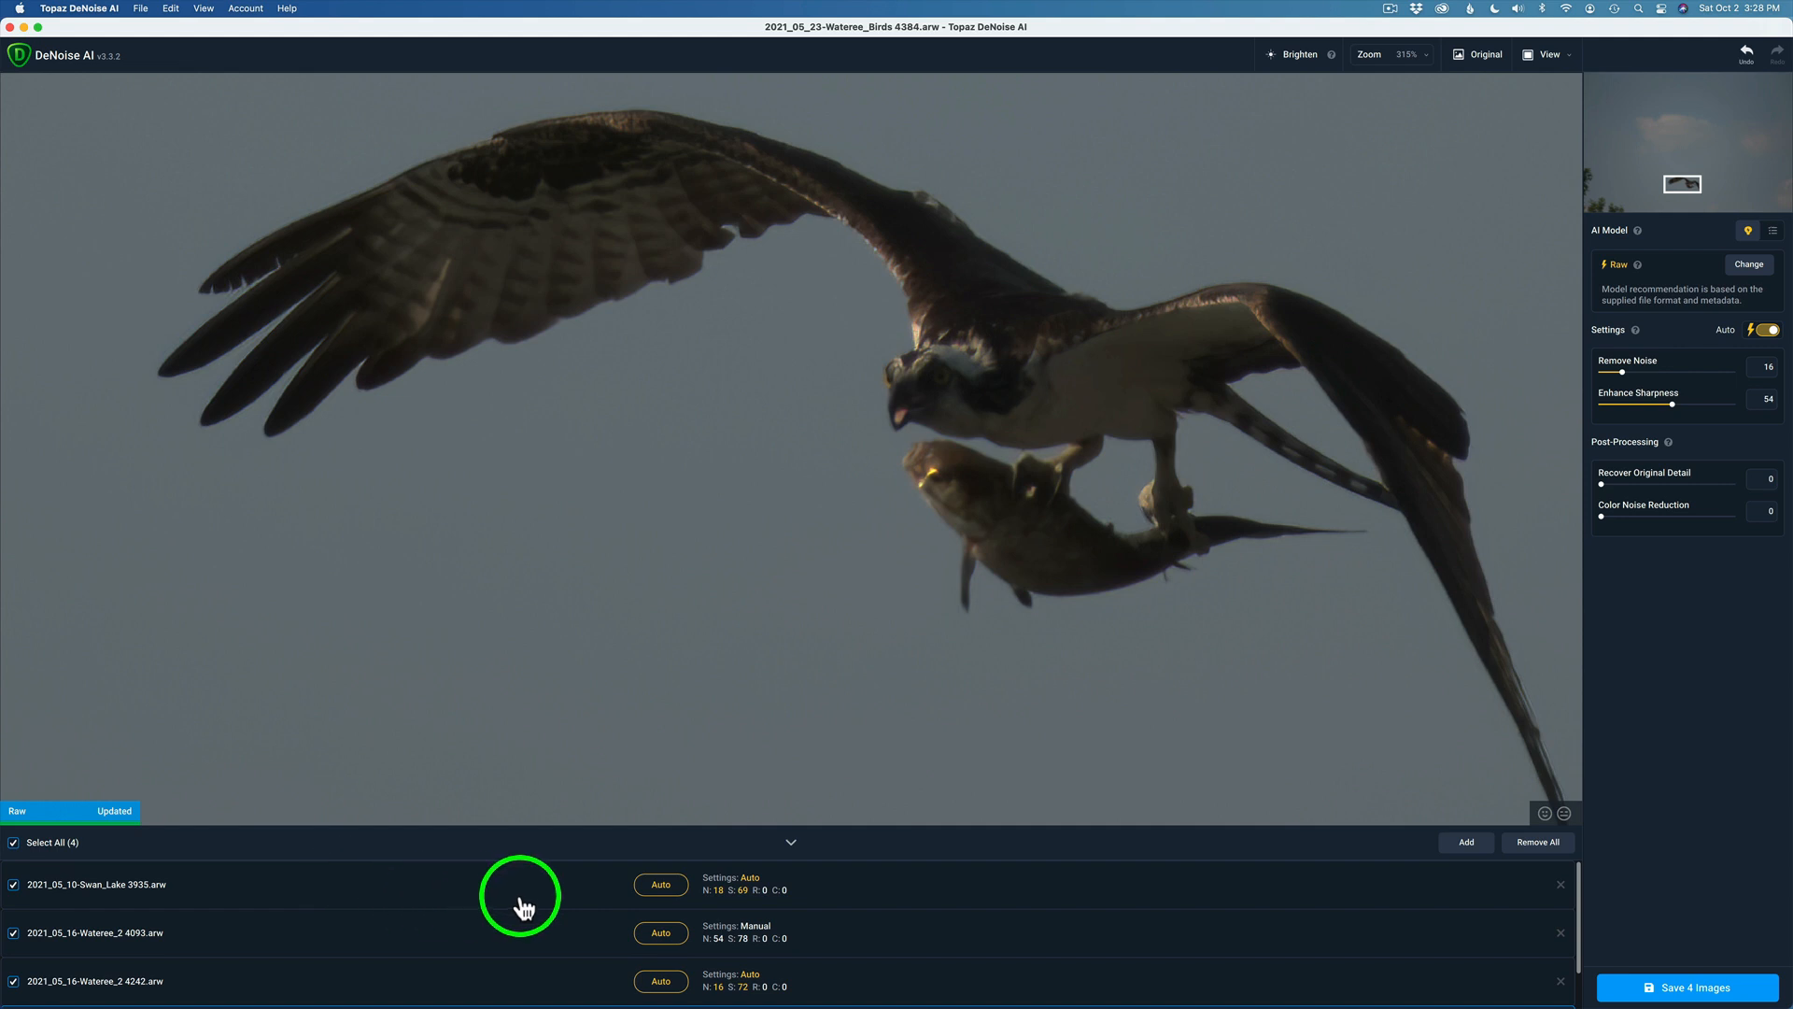
scroll(567, 917, "down", 1)
scroll(733, 948, "up", 1)
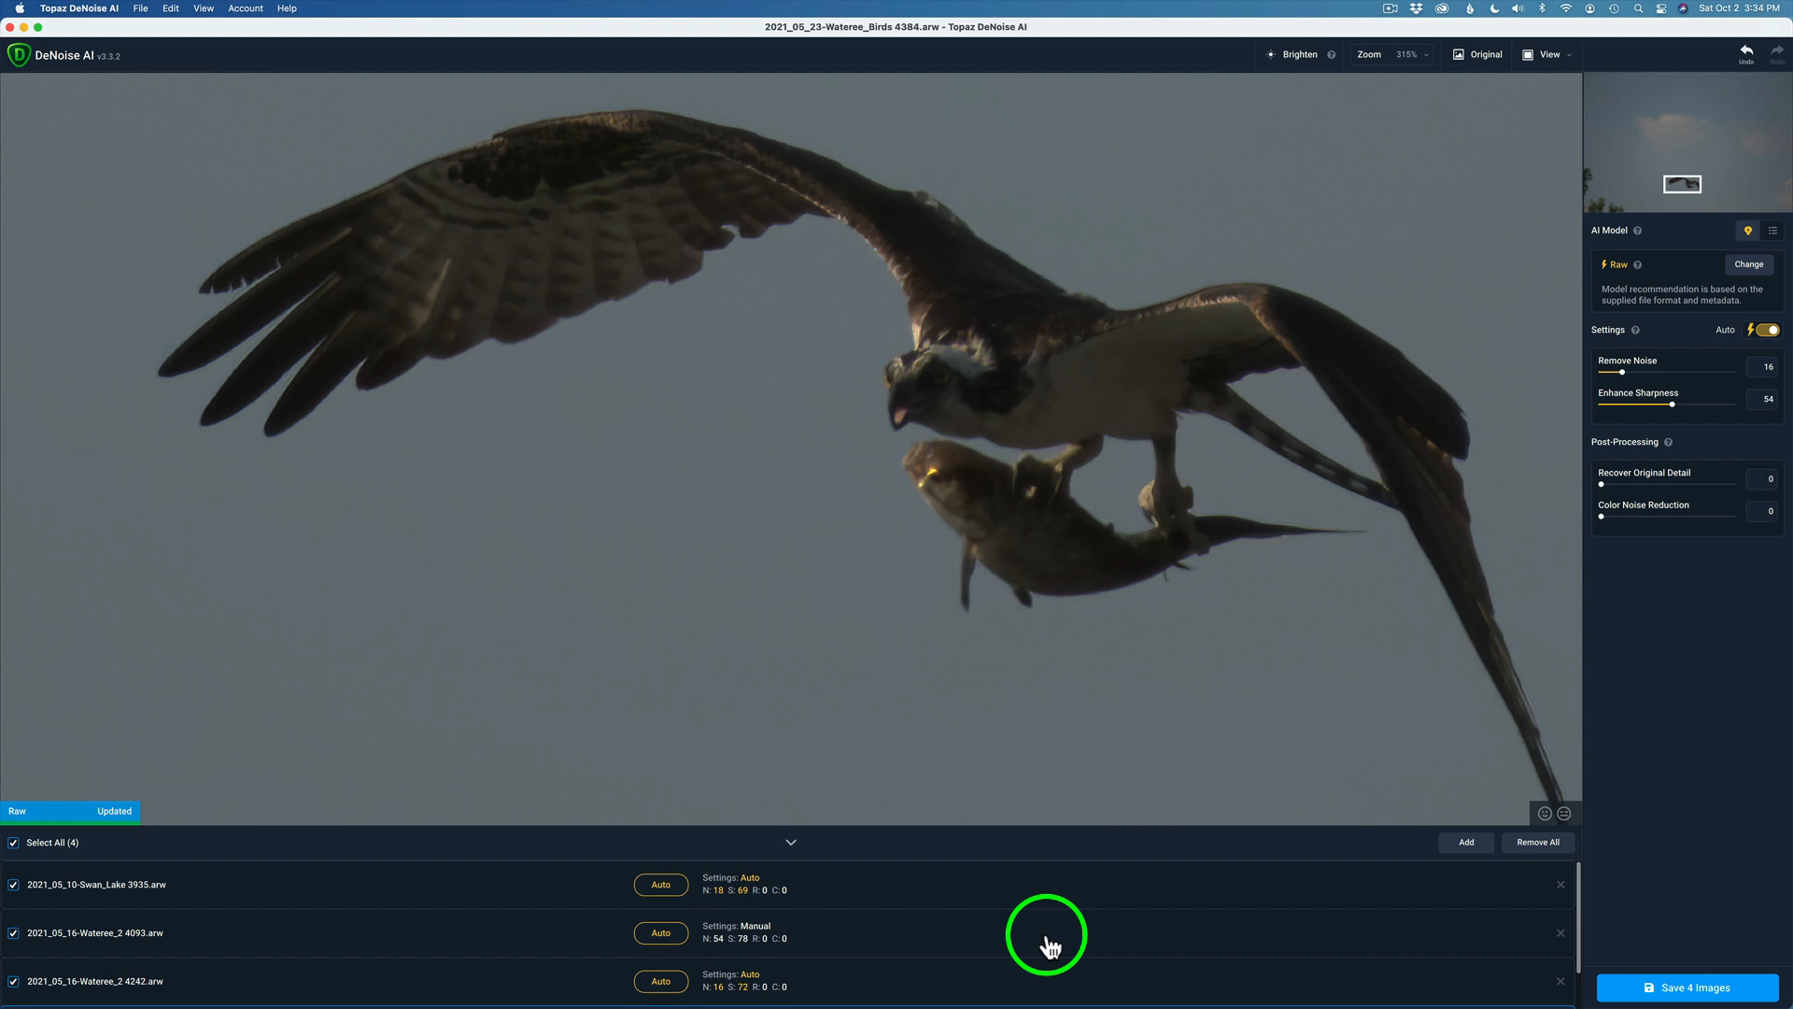
left_click(1016, 938)
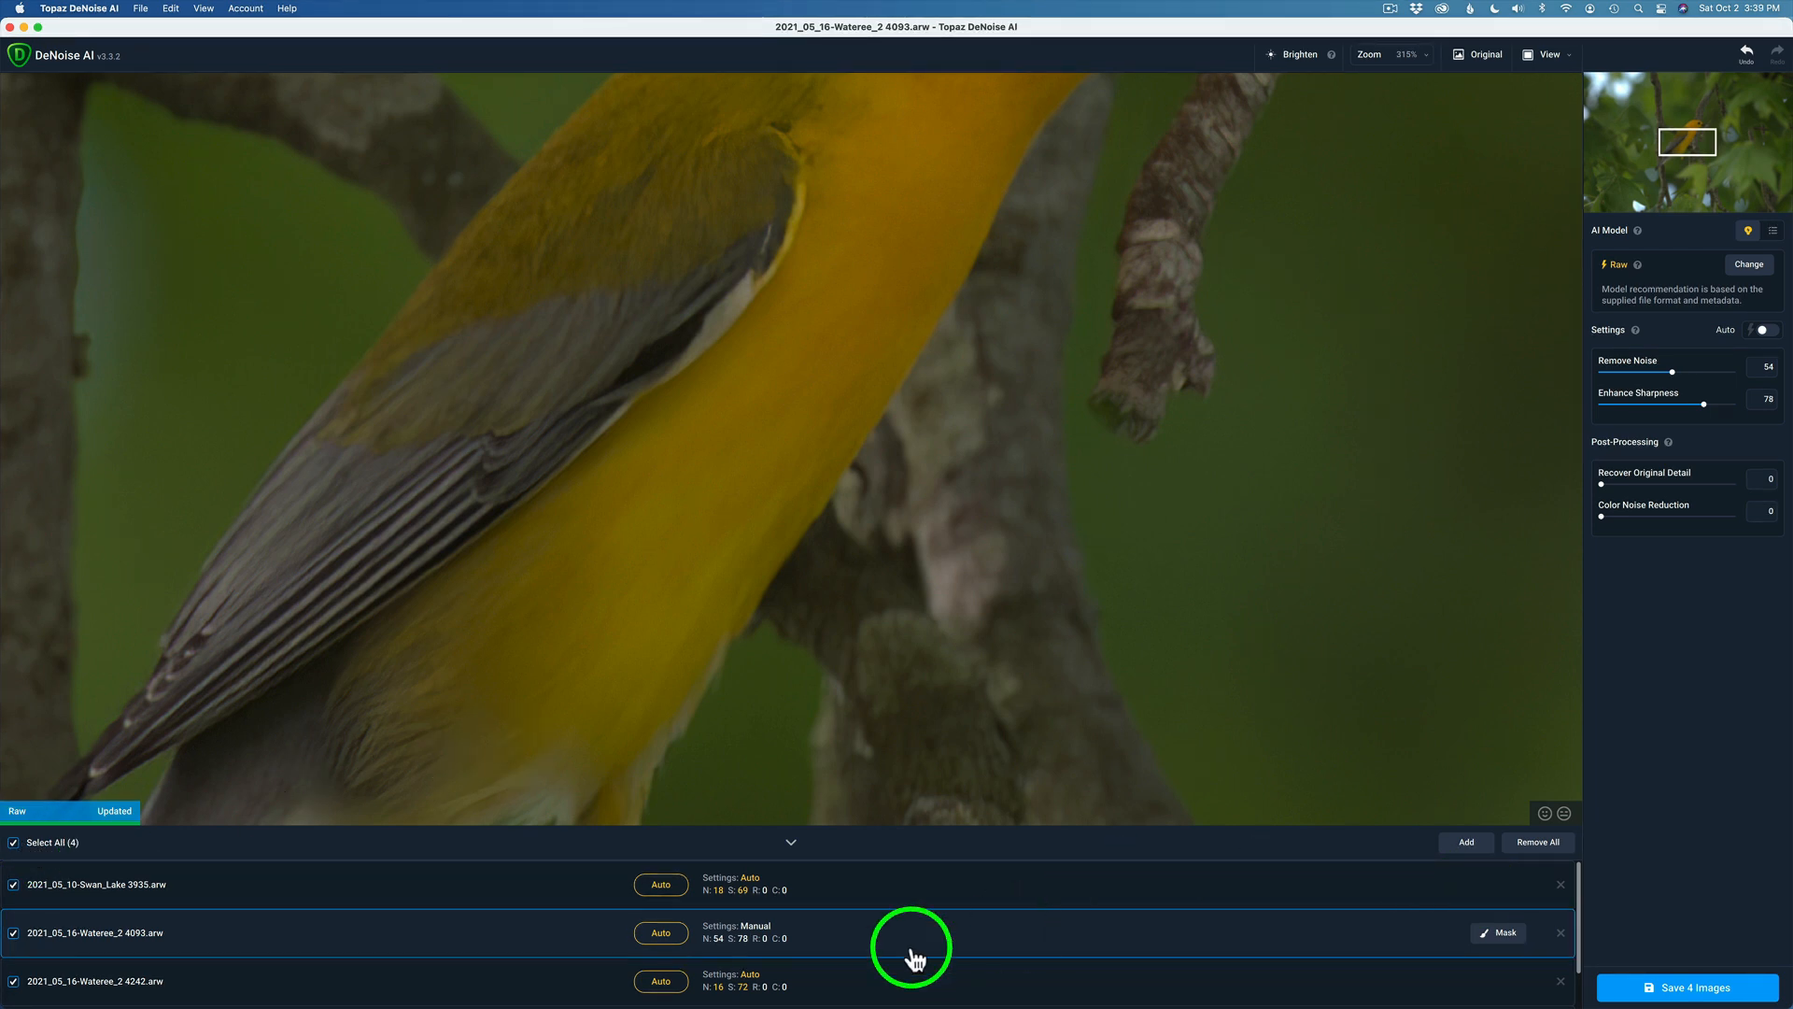
Batch process the four selected images in DNG format, keeping Auto filenames and the Source save directory.
left_click(1696, 992)
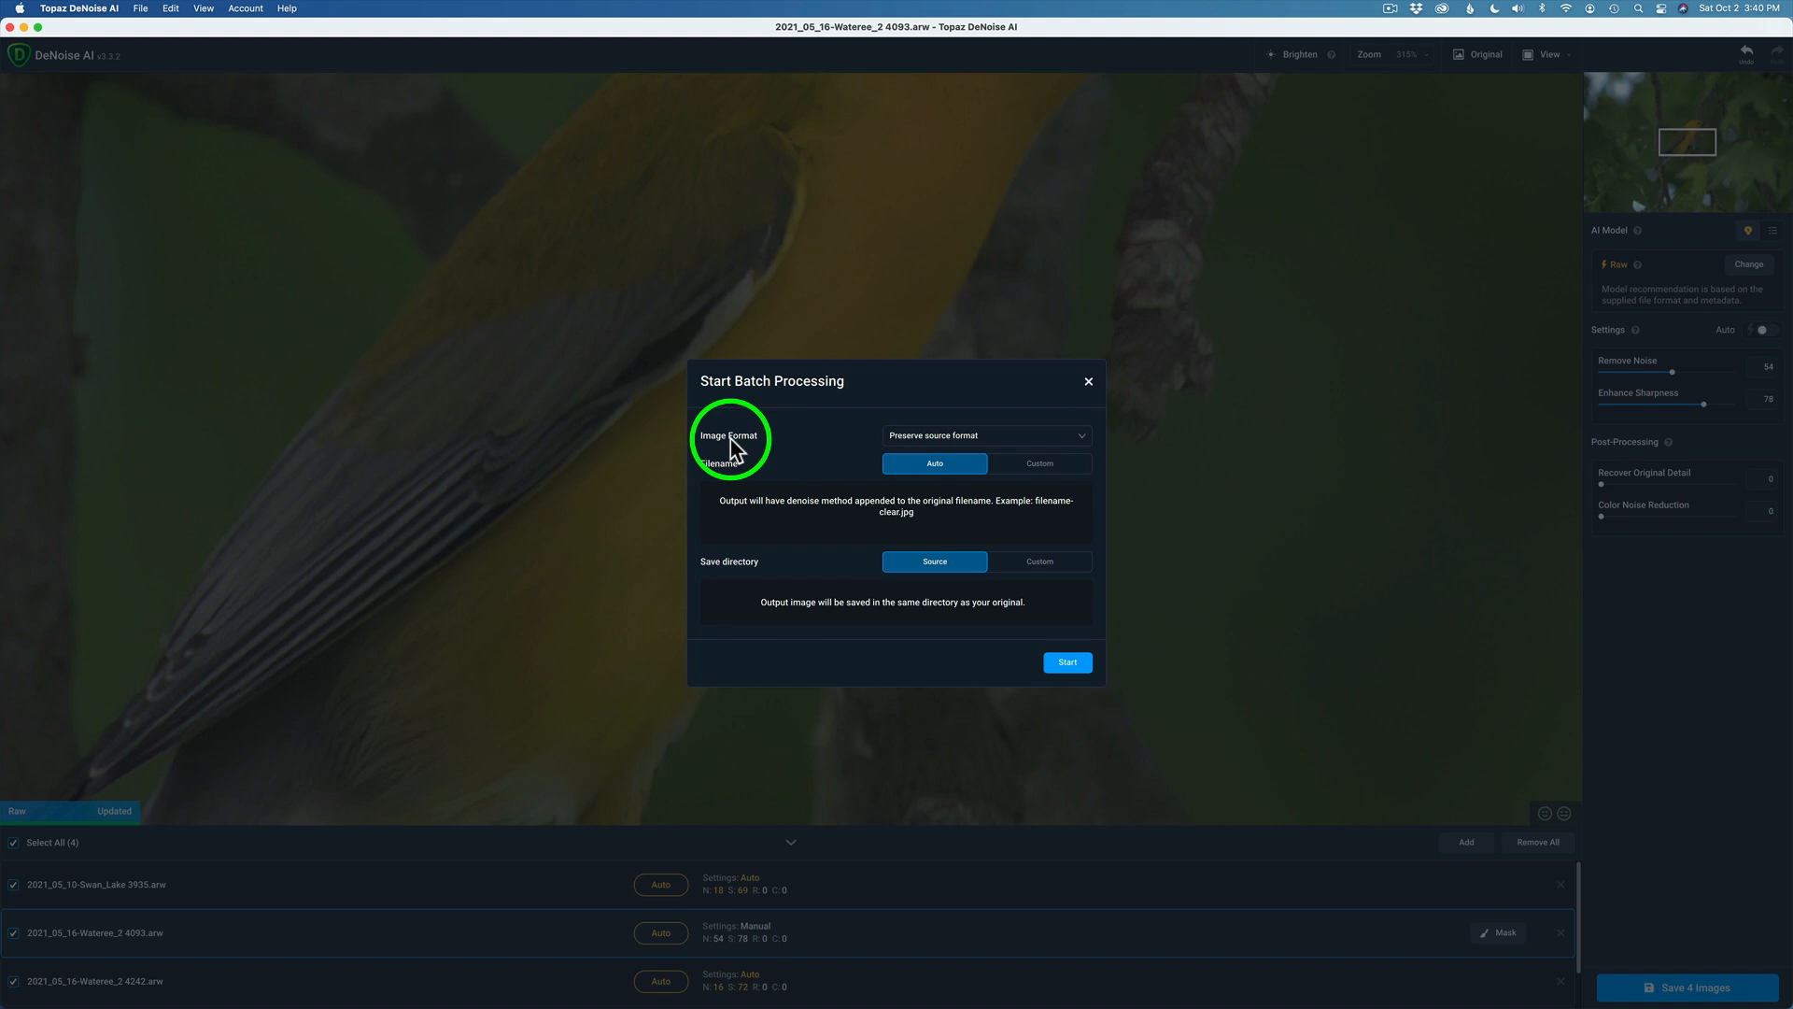
left_click(1082, 437)
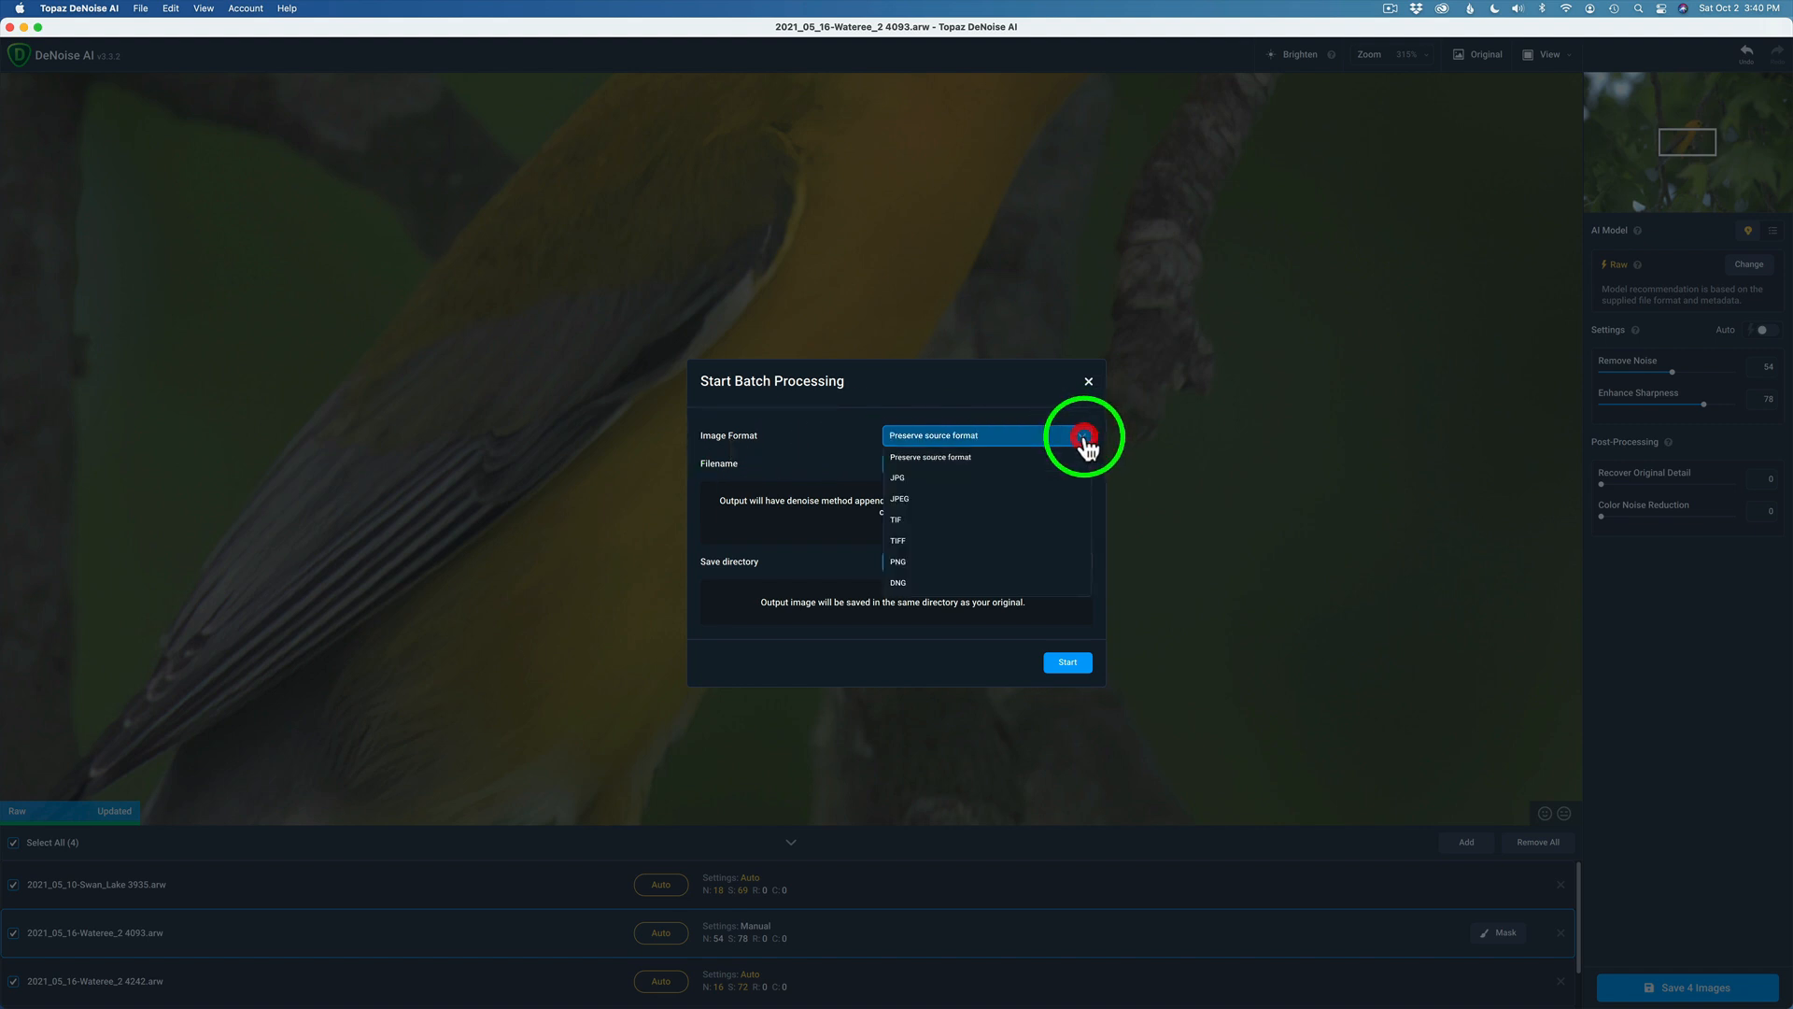
left_click(971, 581)
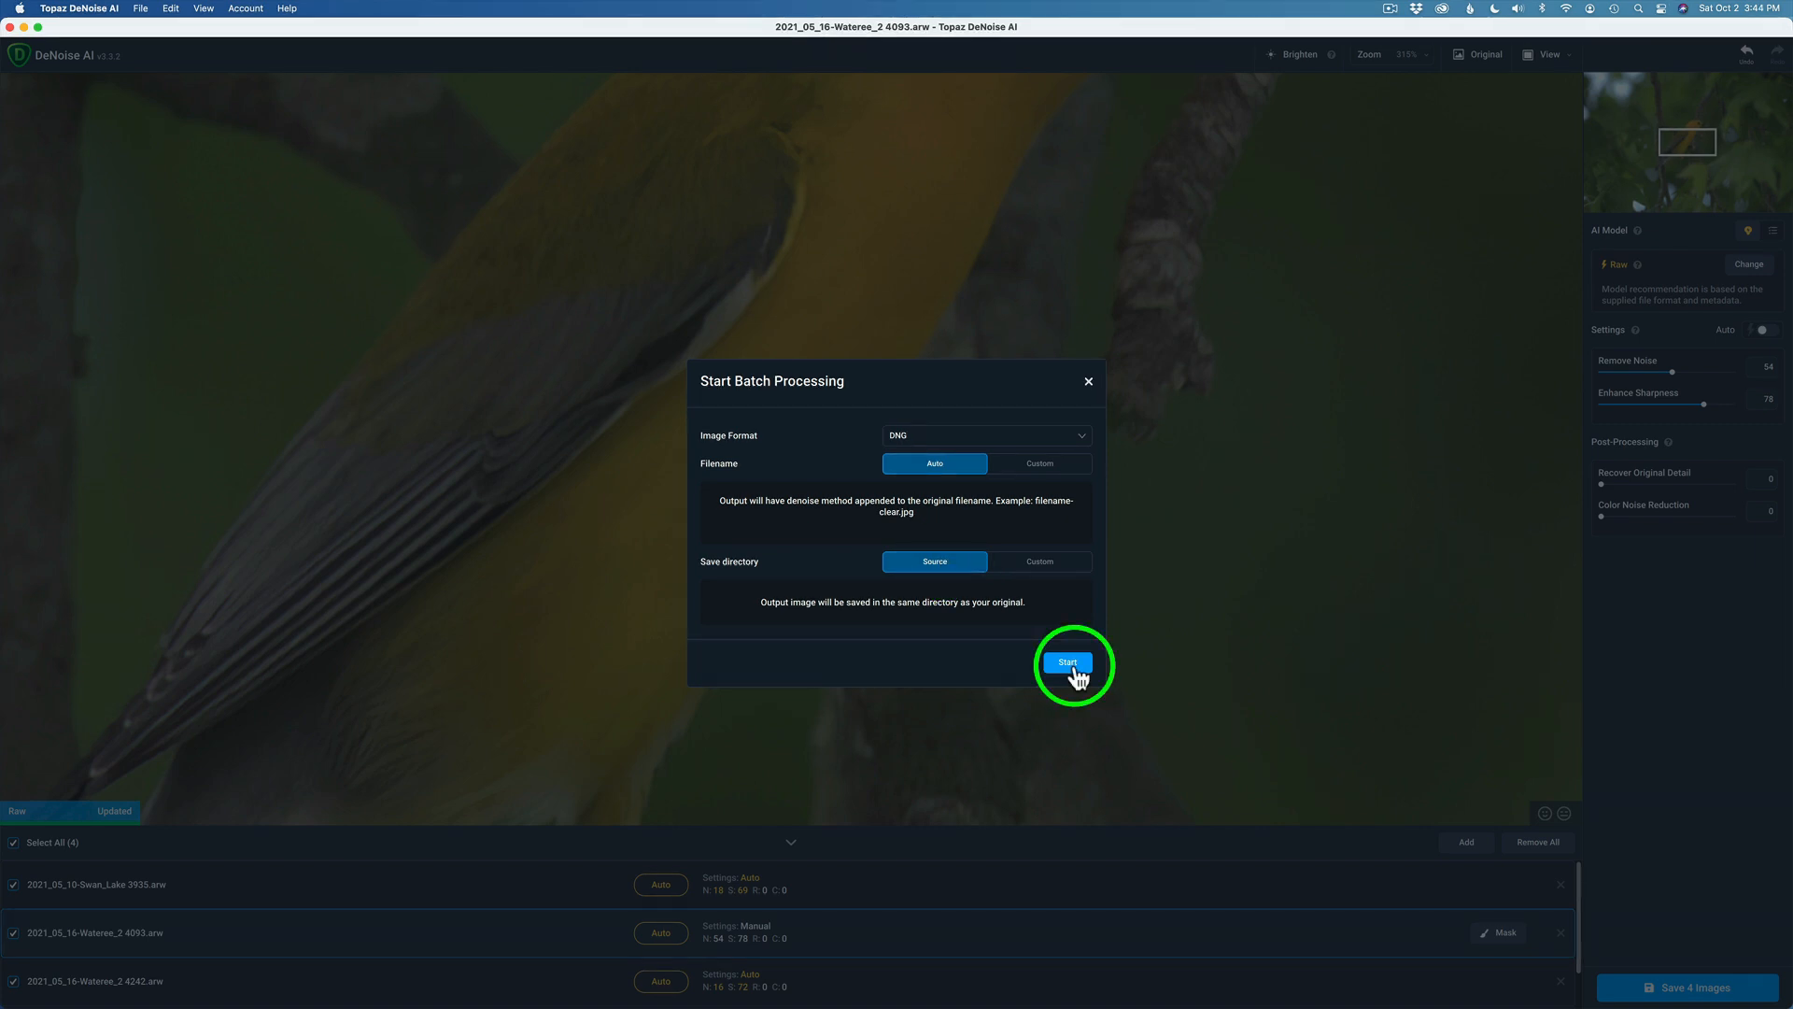
left_click(1072, 664)
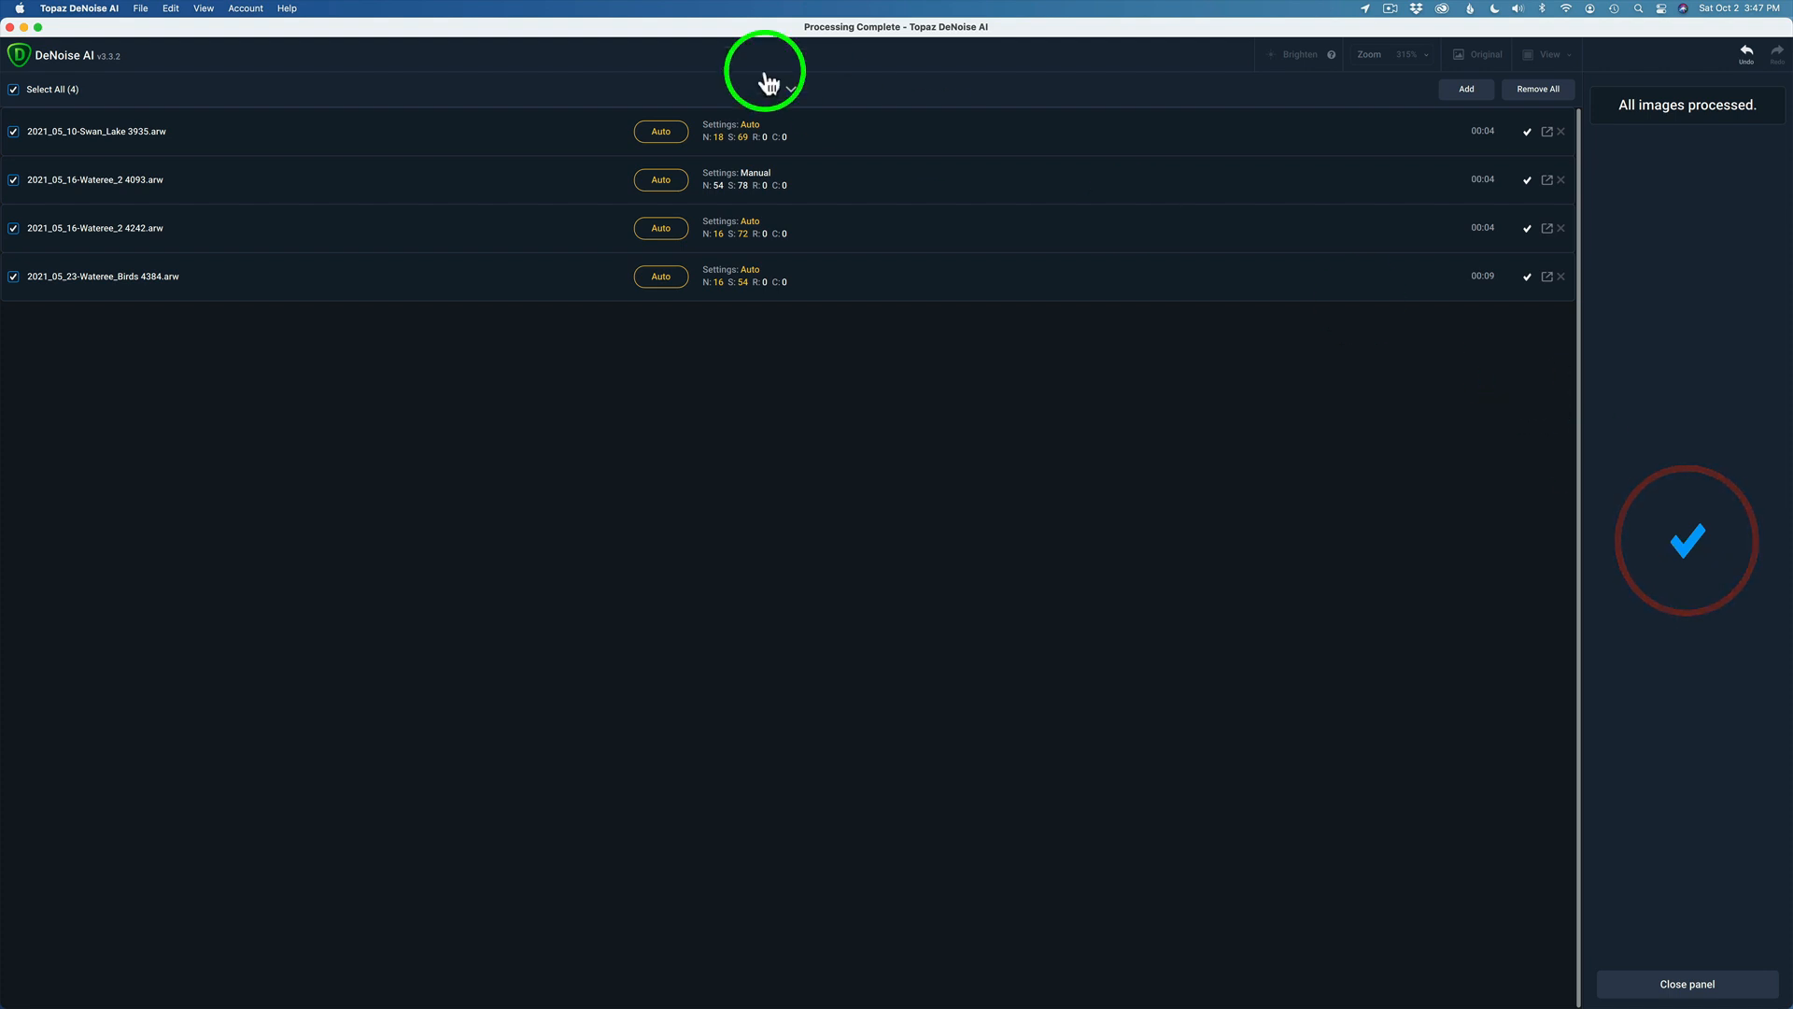
Quit Topaz DeNoise AI and synchronize the selected bird images folder in Lightroom Classic, importing the new photos.
left_click(74, 10)
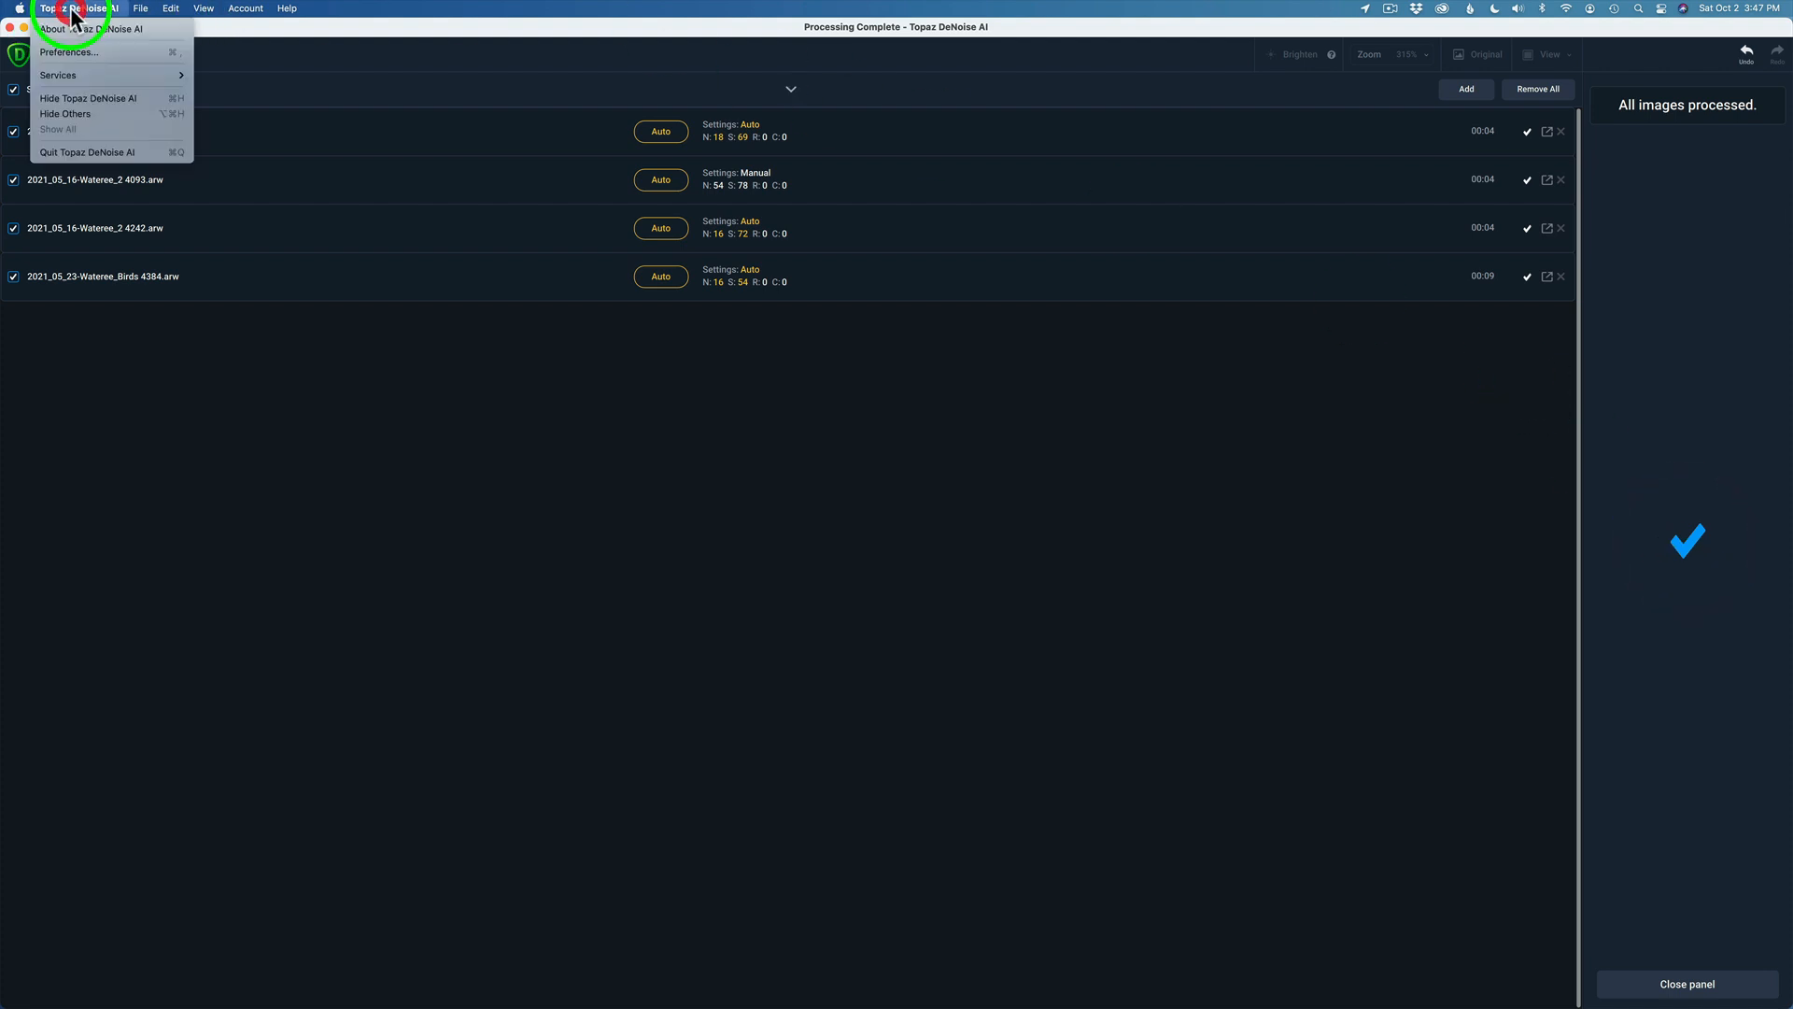
left_click(97, 151)
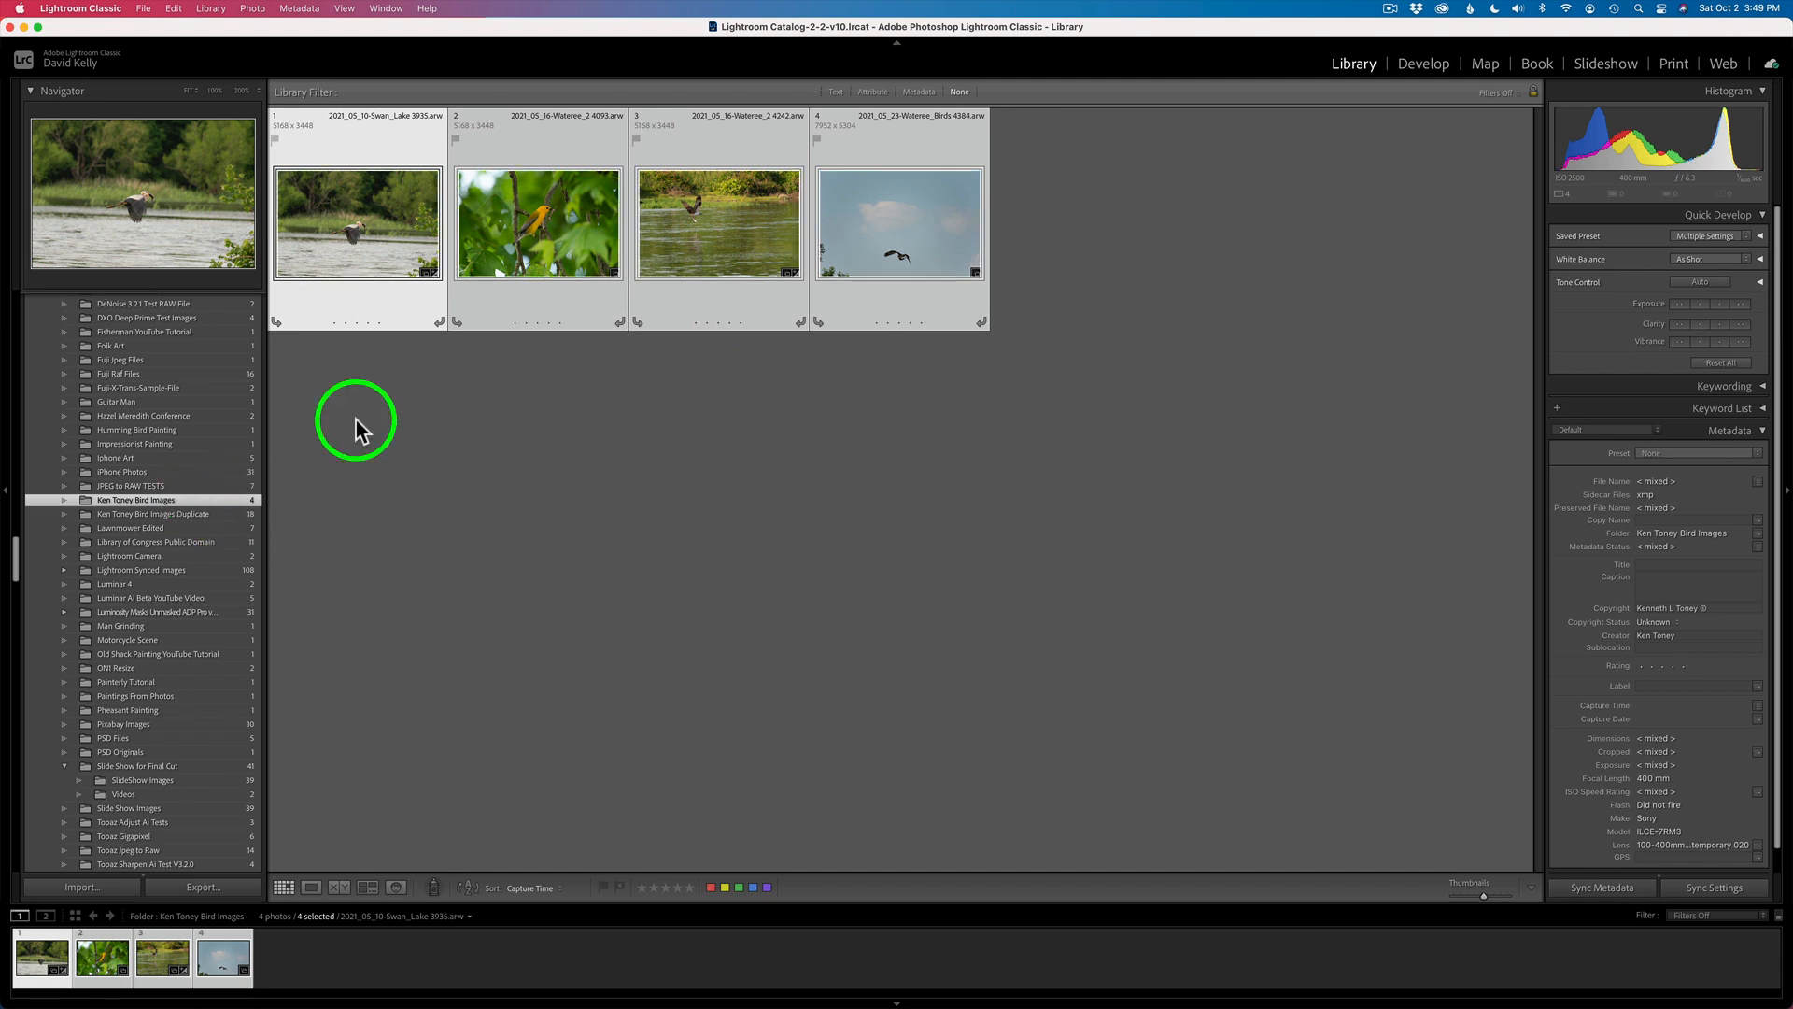
right_click(202, 504)
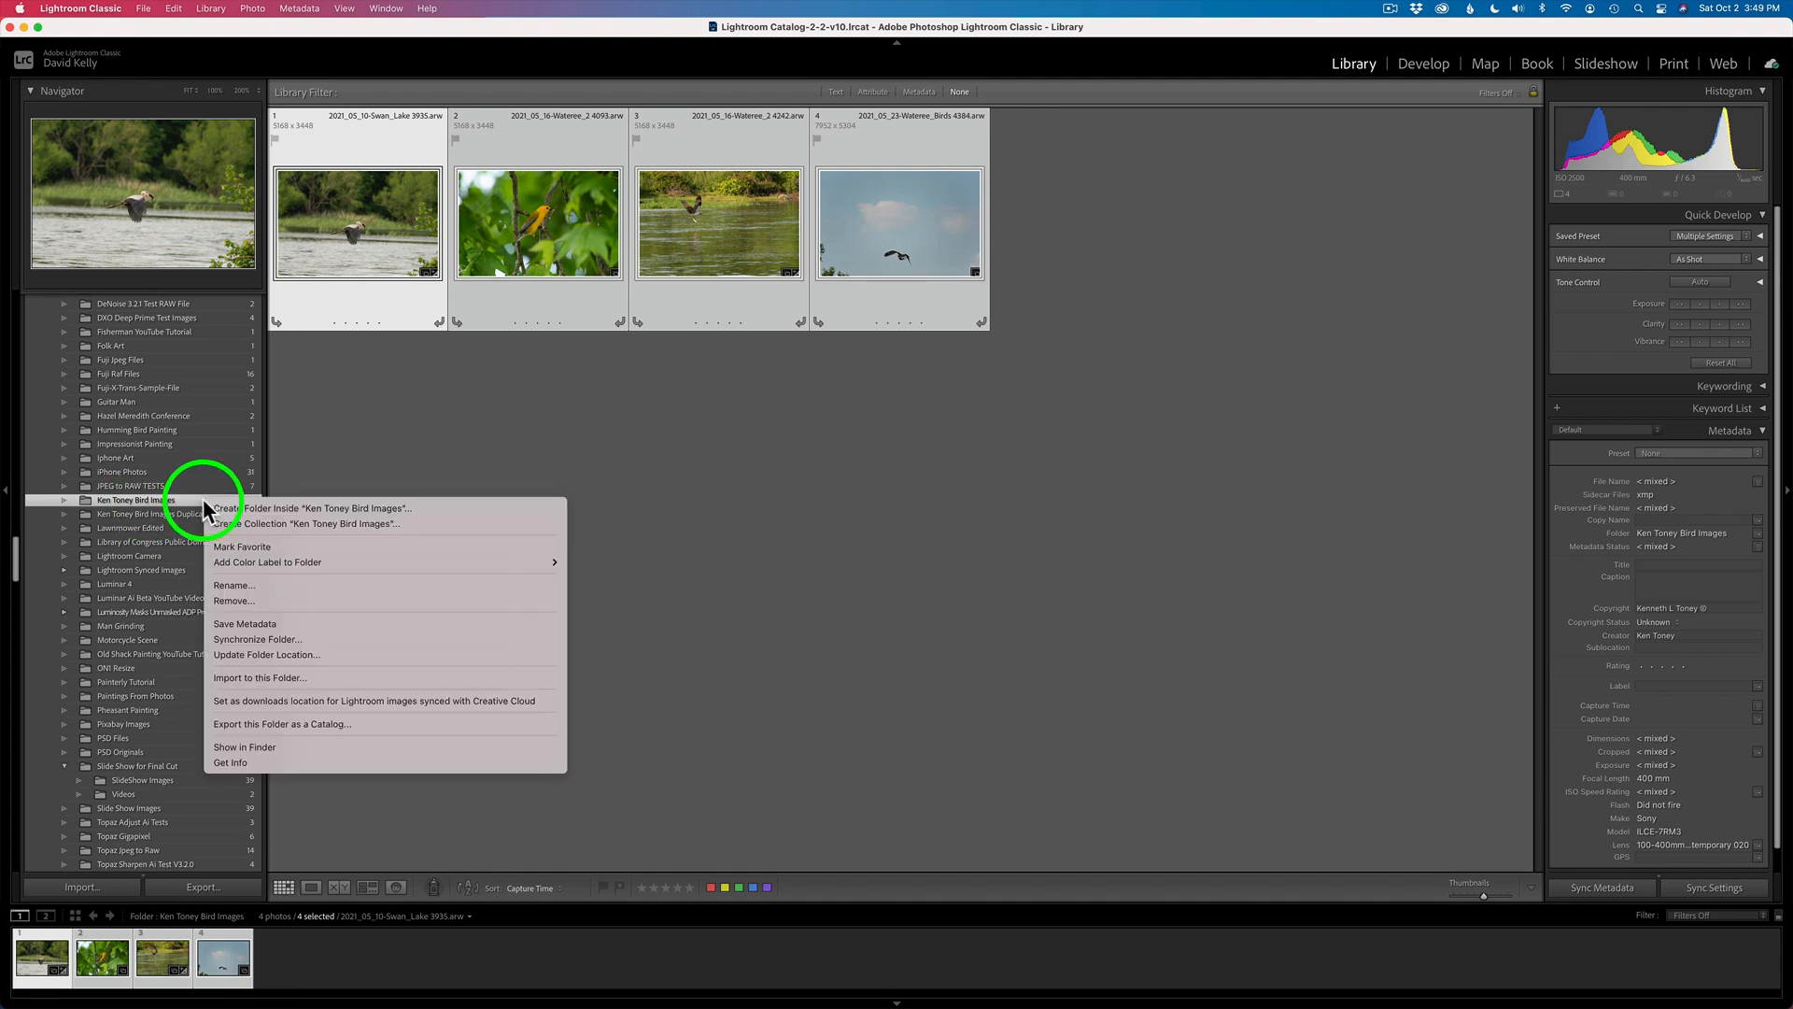
left_click(250, 643)
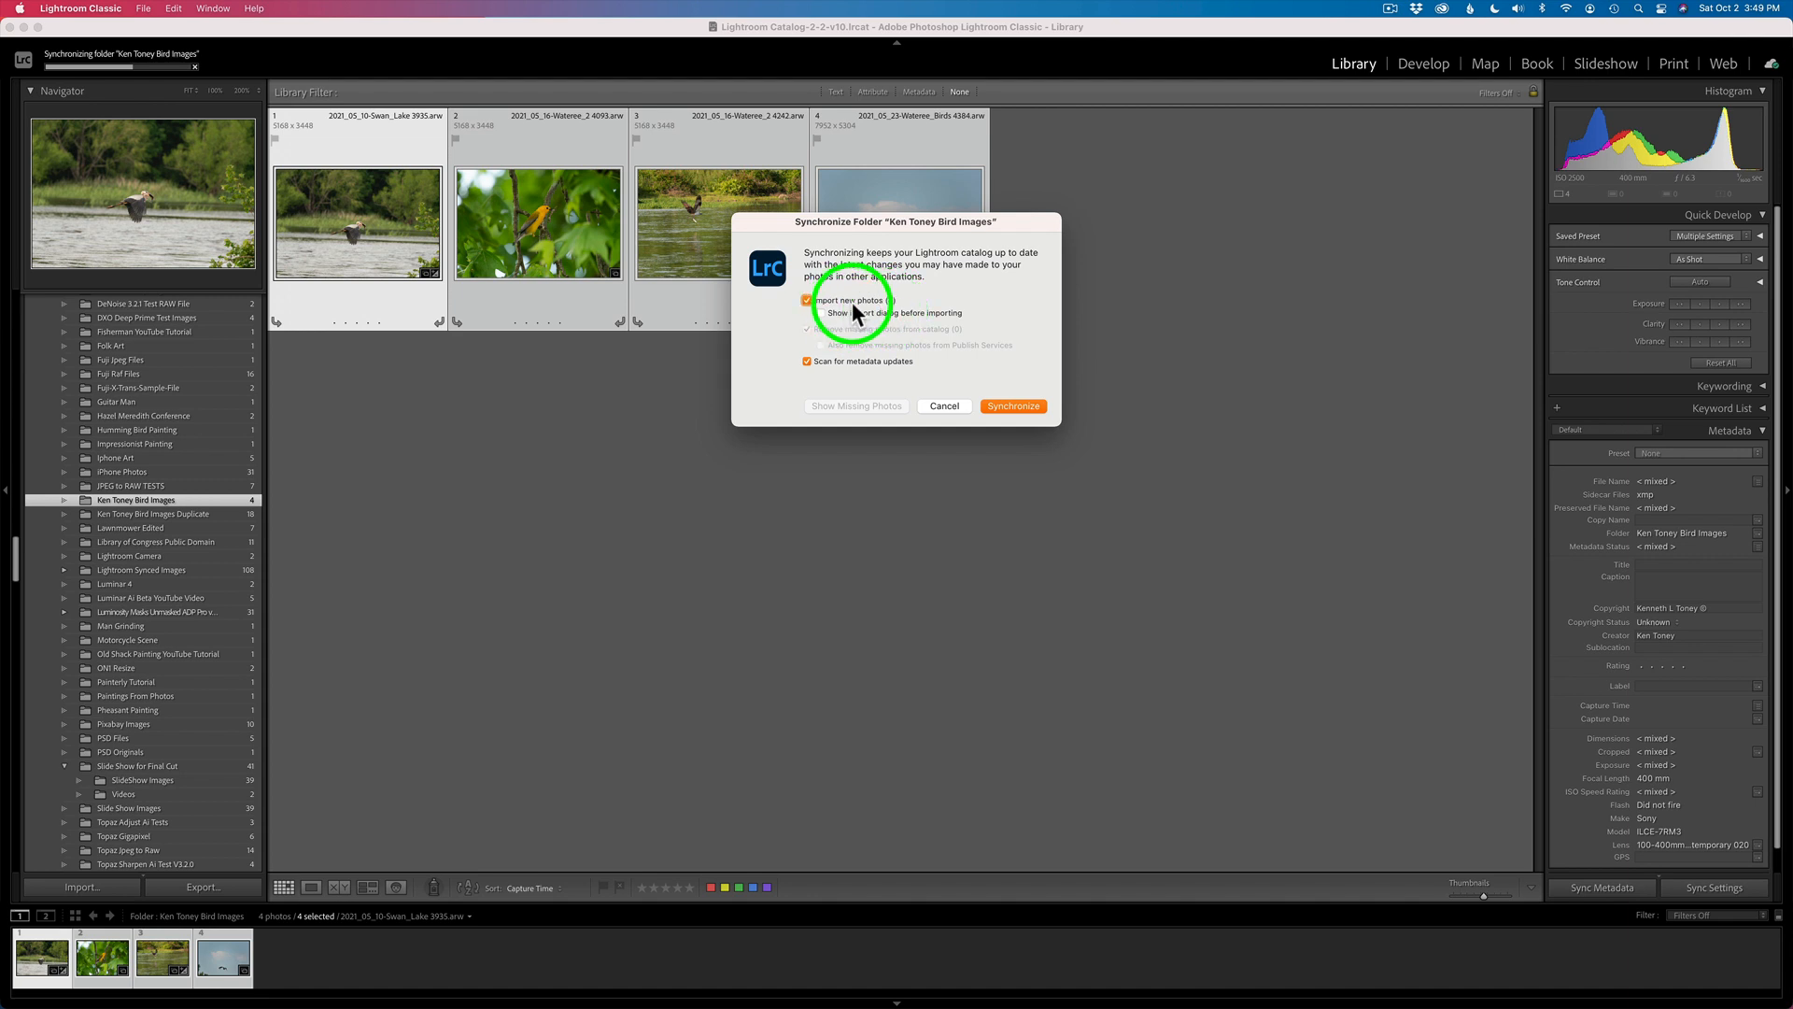
left_click(1014, 407)
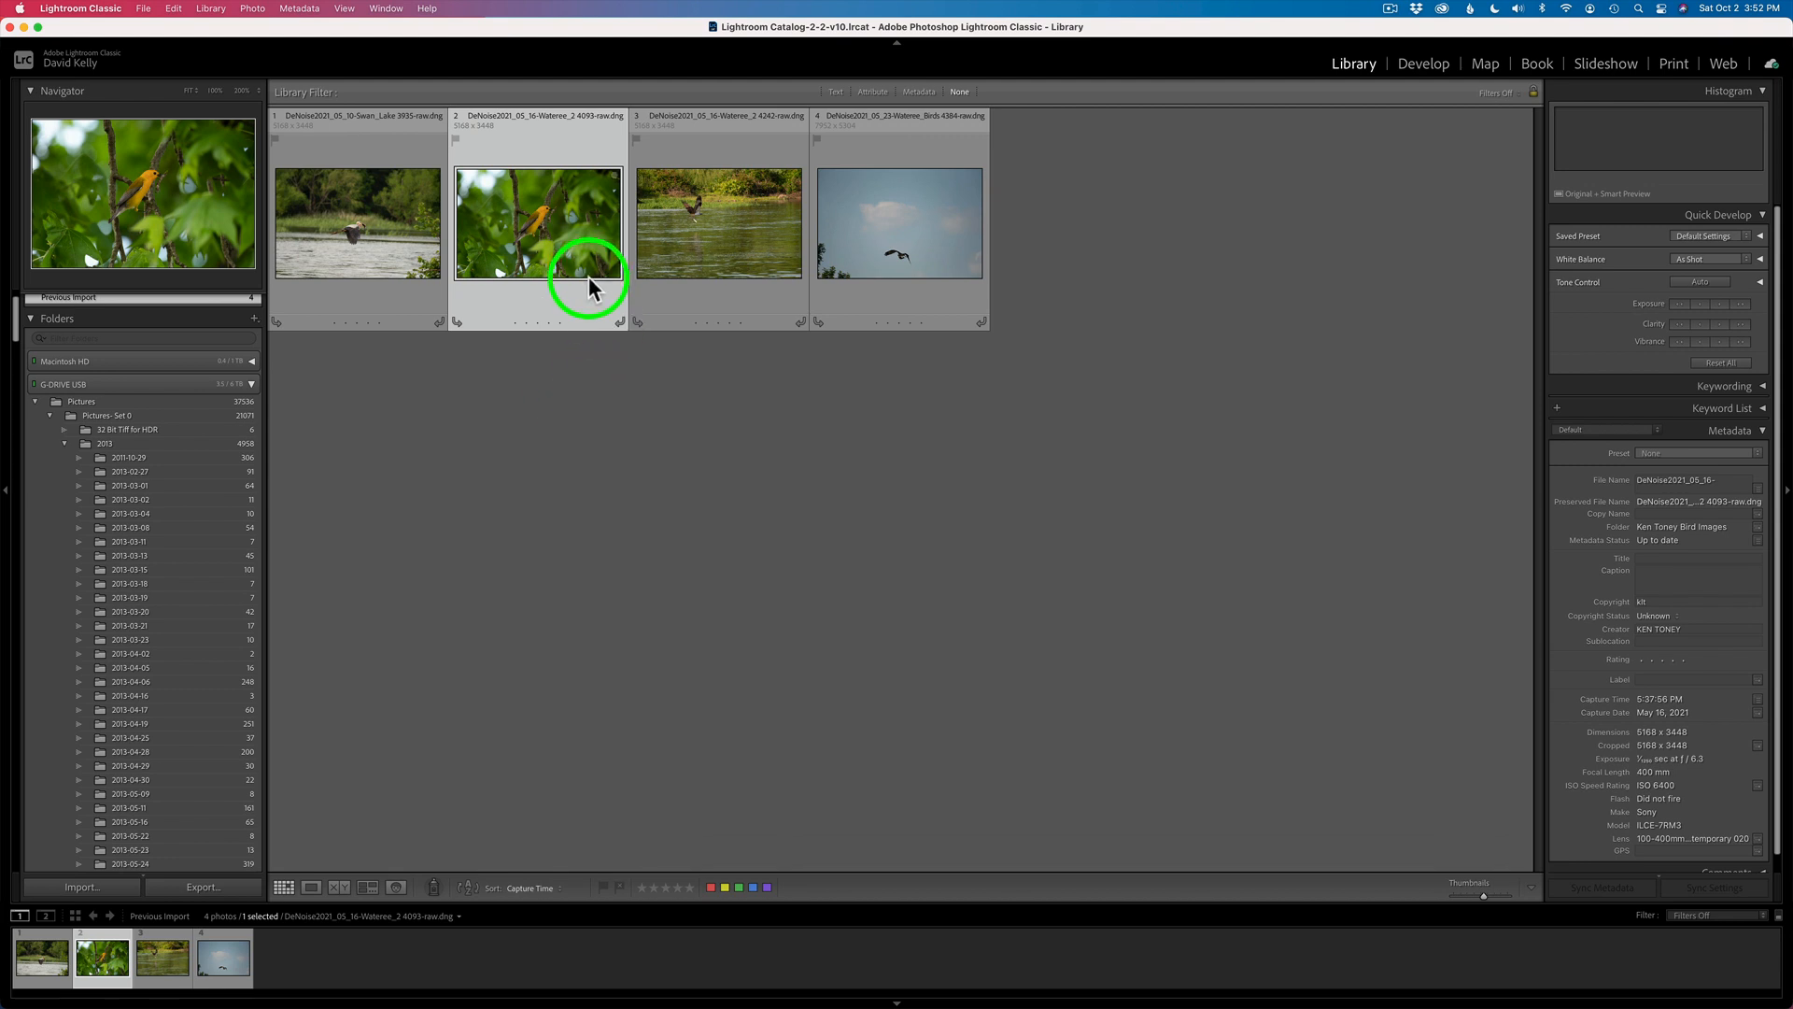
Go to the library folder of the denoised yellow bird photo and open the original and denoised heron photos in Compare view.
right_click(534, 230)
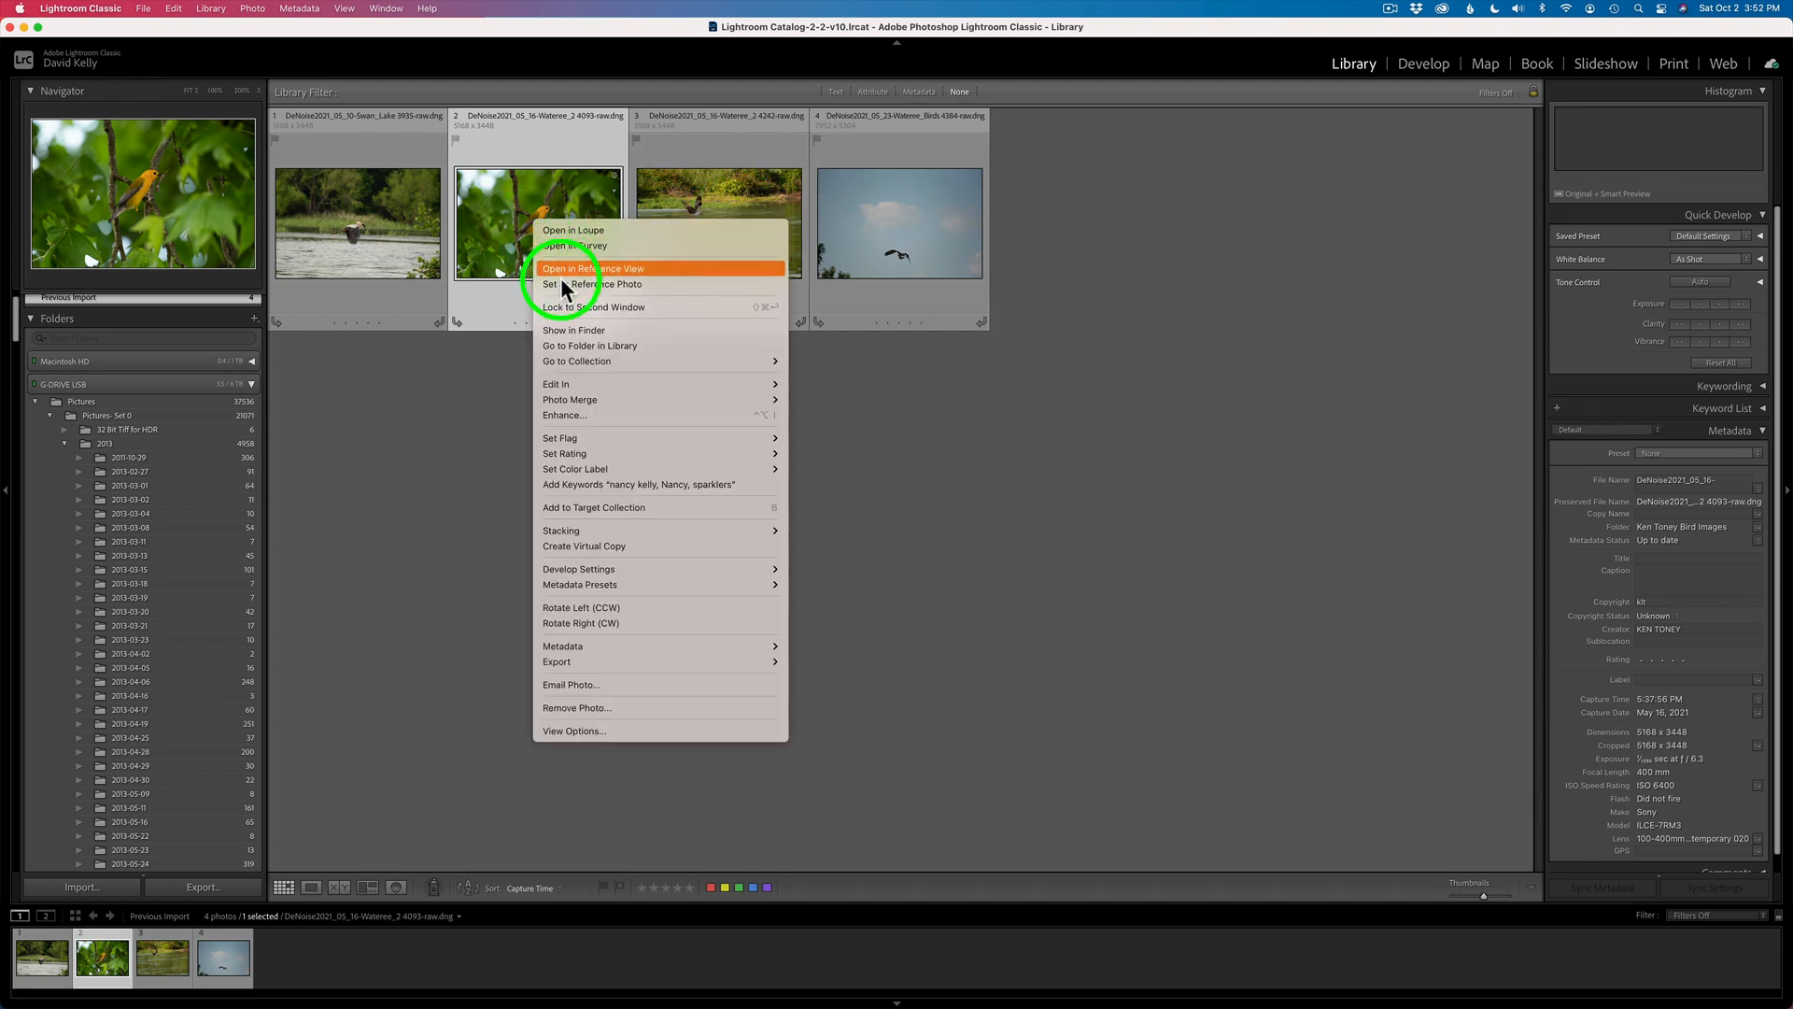
left_click(588, 345)
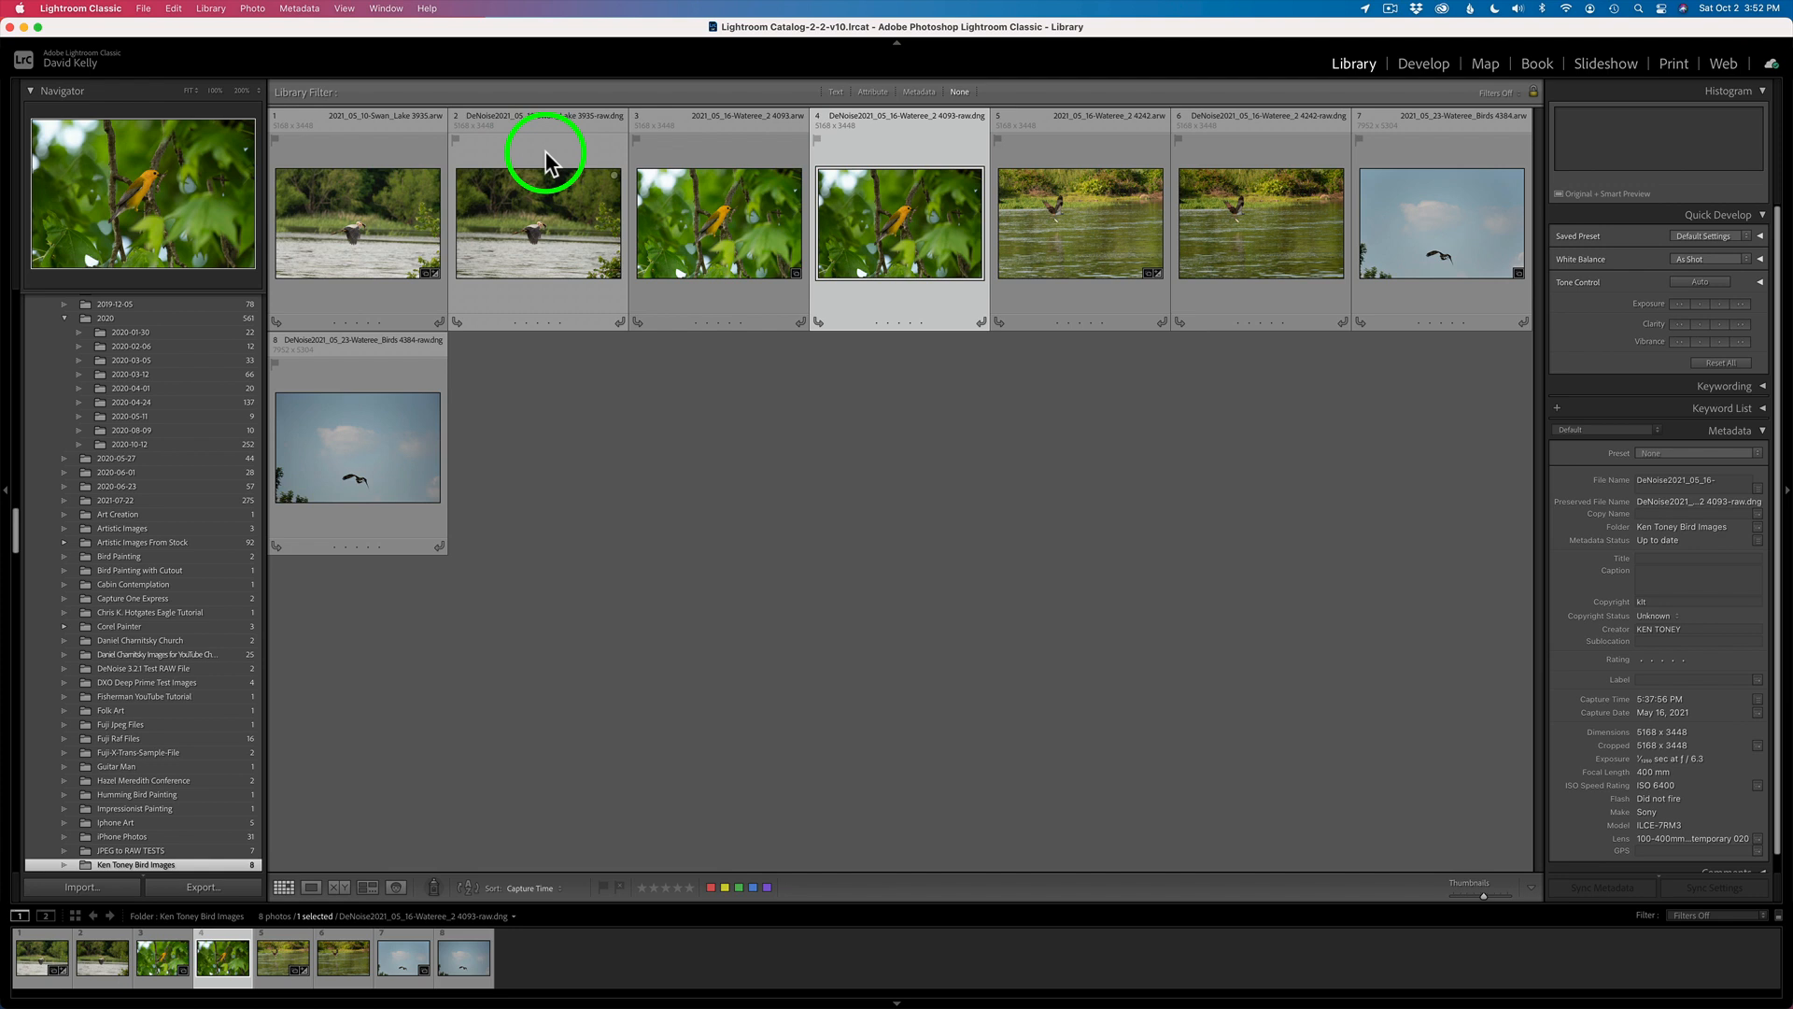
left_click(388, 208)
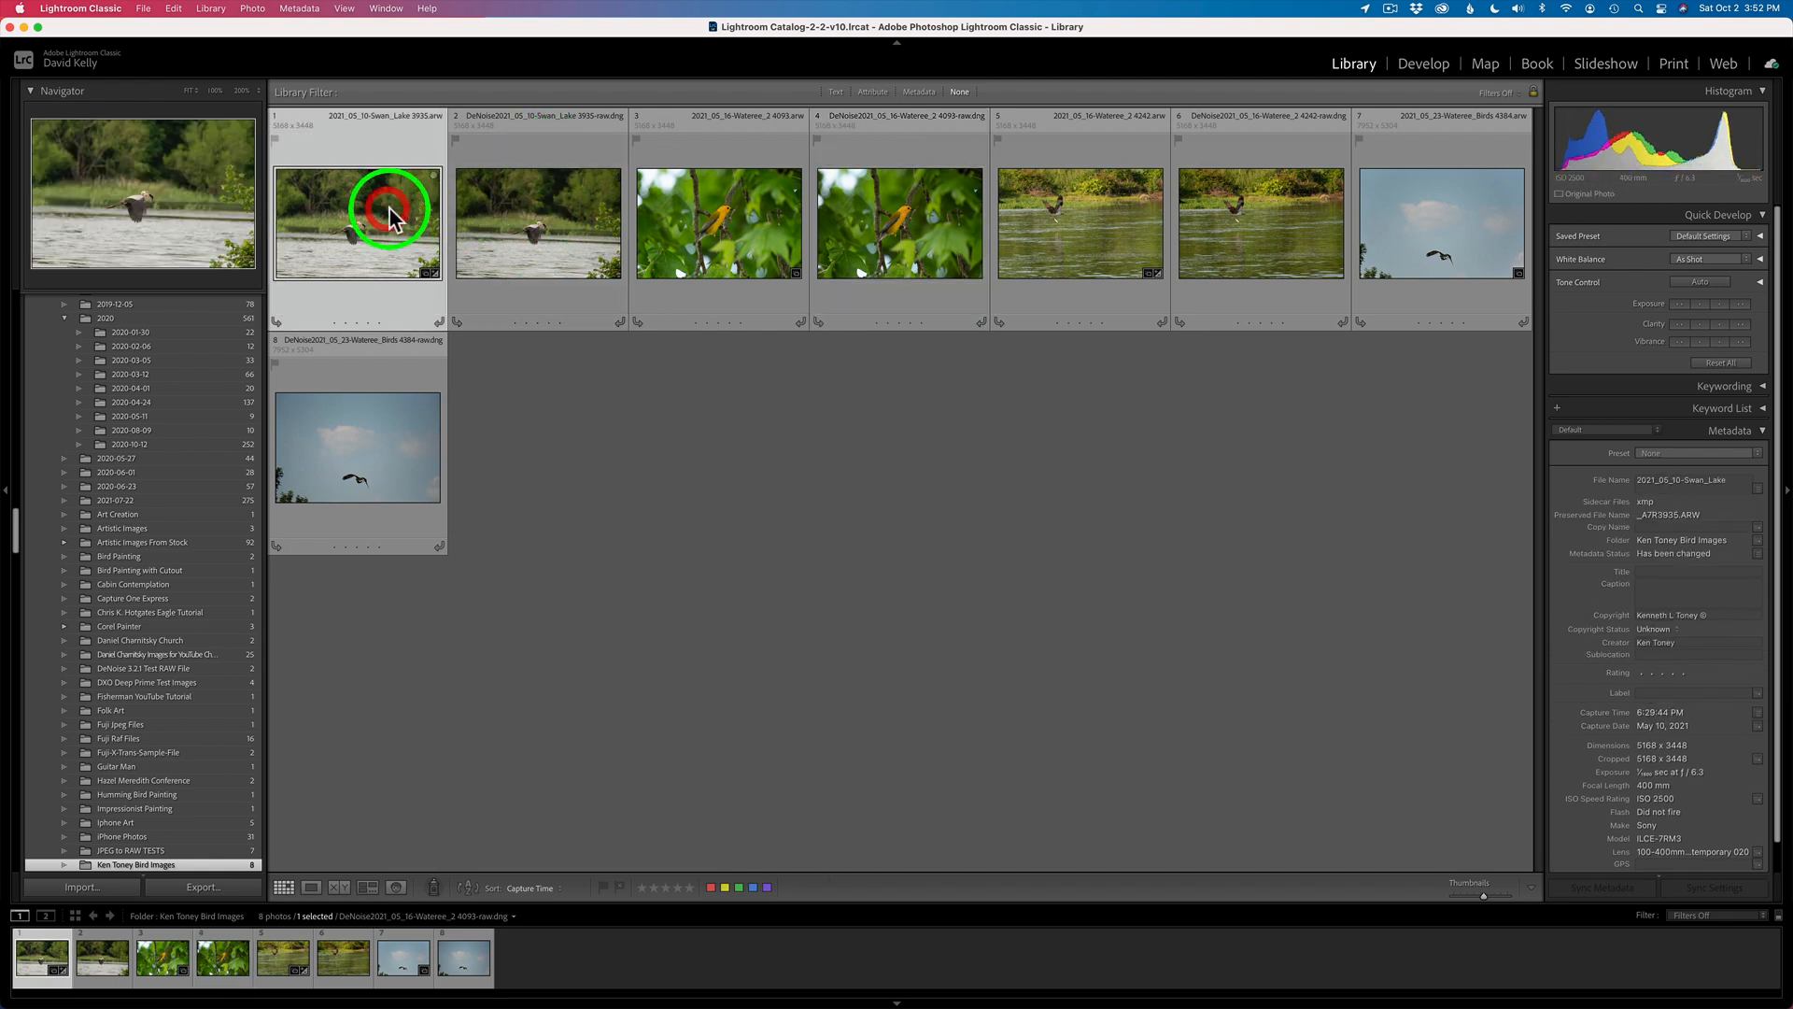
left_click(541, 220, "super")
left_click(336, 887)
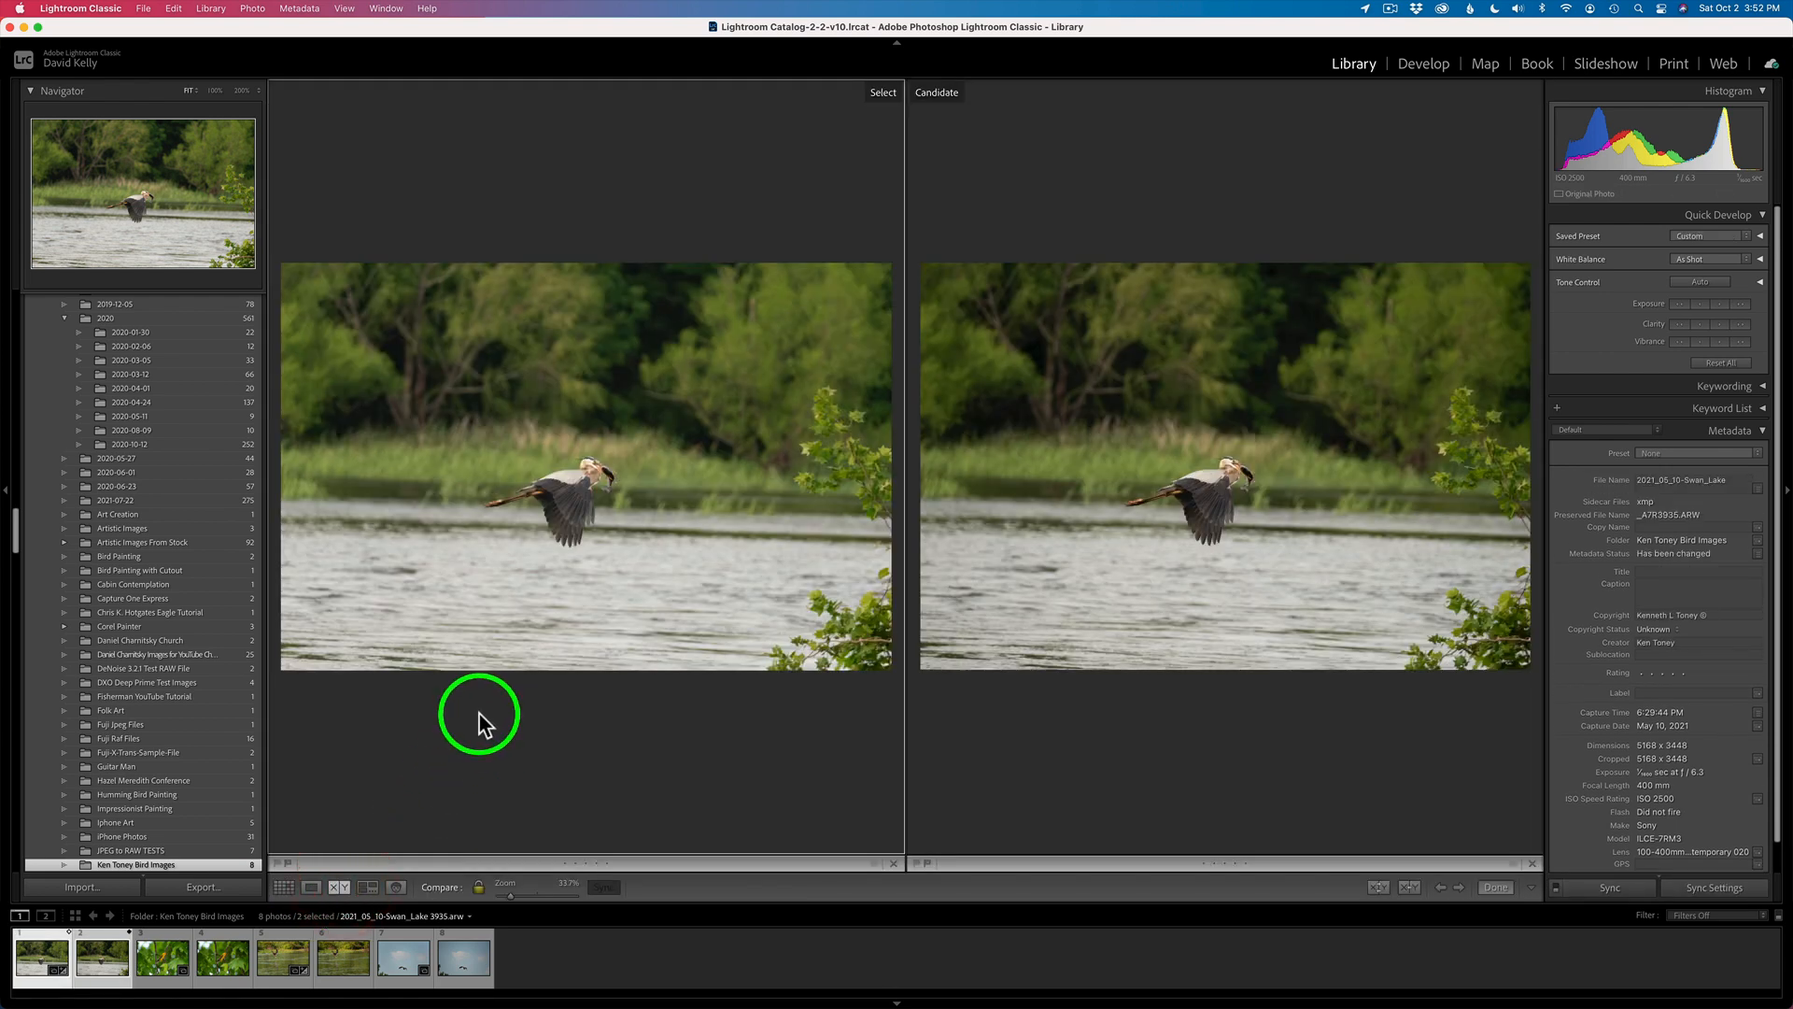
Compare the heron's detail and background noise at 200% in the enlarged Compare view, and restore the side panels.
key("shift+Tab")
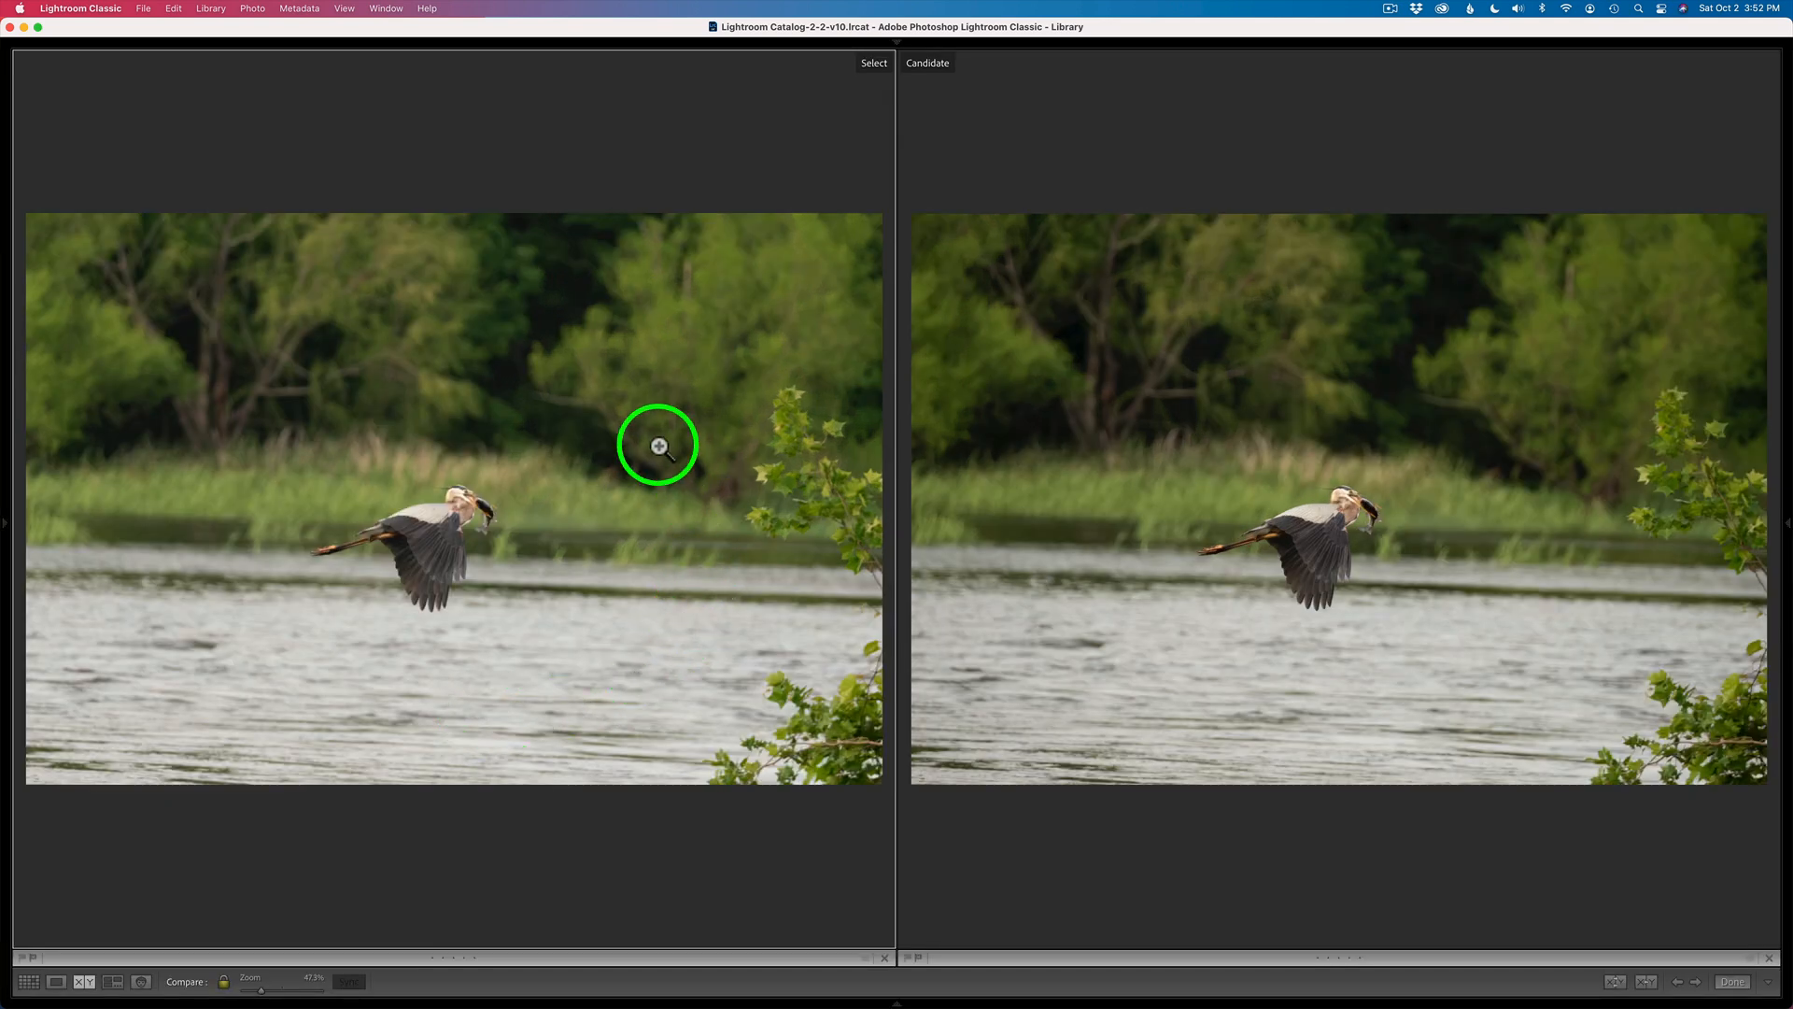
left_click(568, 513)
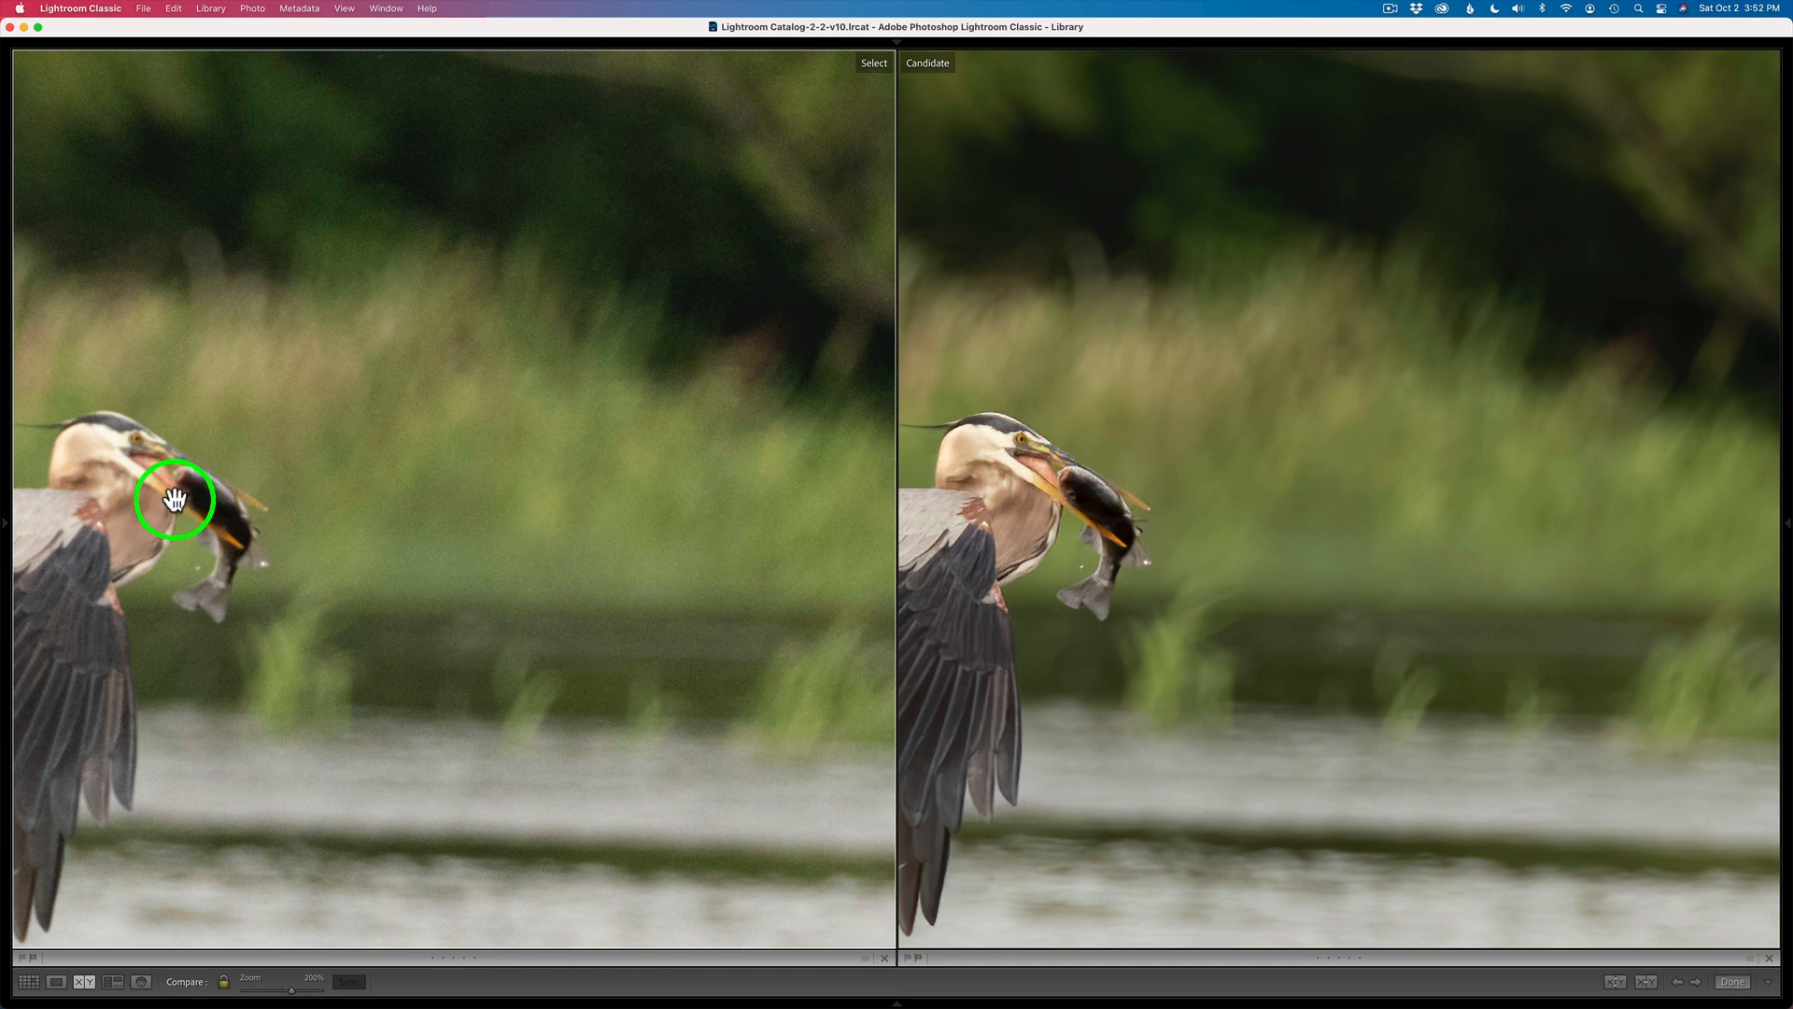
left_click_drag(175, 500, 573, 473)
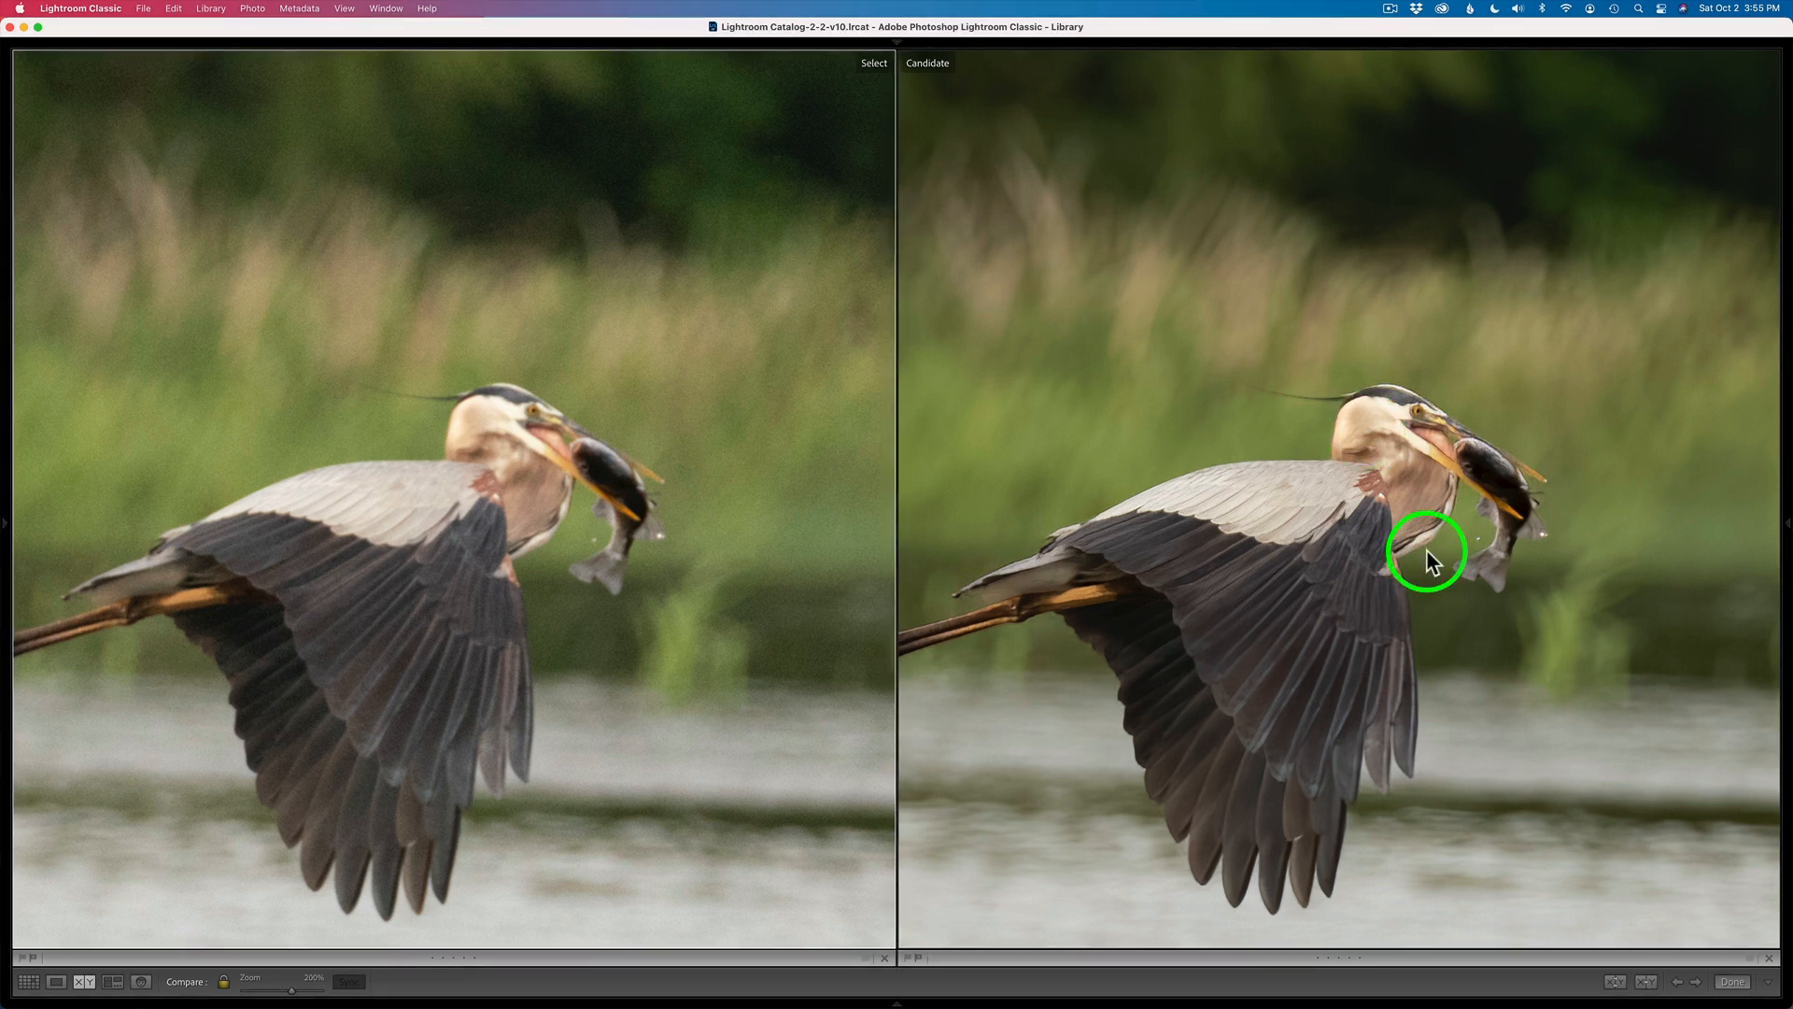
key("shift+Tab")
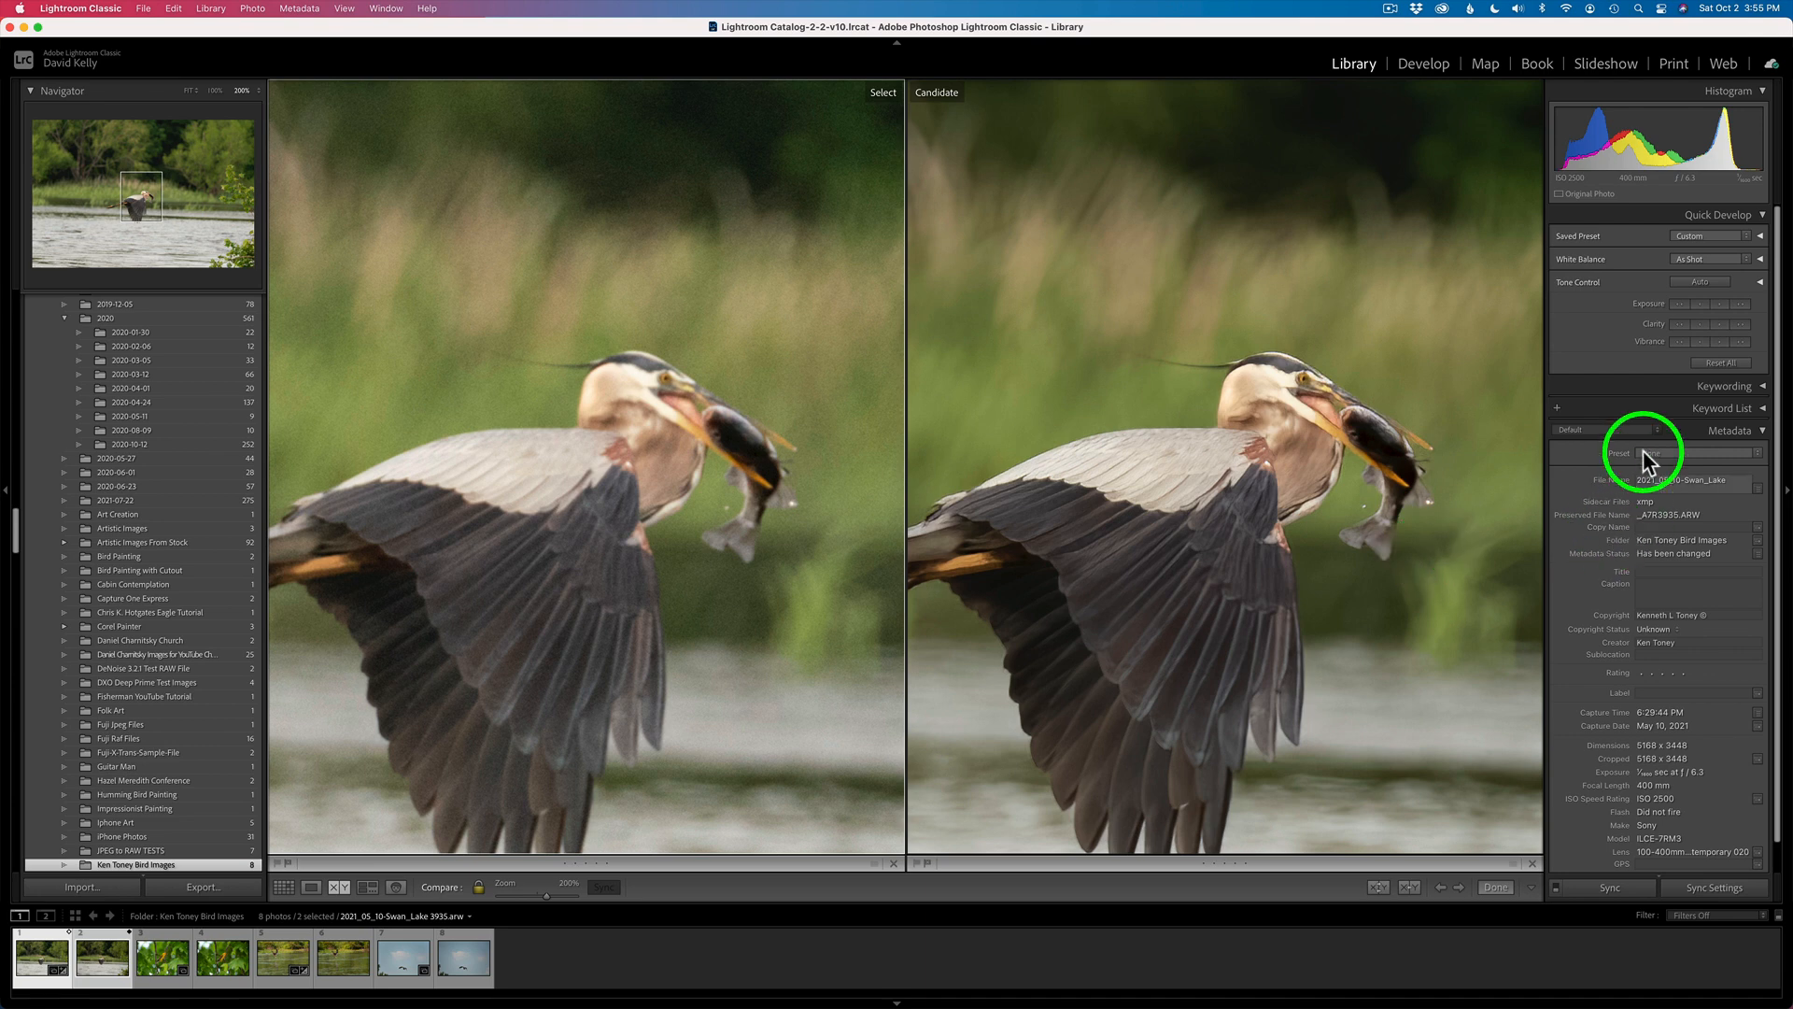
View the original heron photo in Loupe view, switch to DeNoise2021_05_10-Swan_Lake 3935-raw.dng, and fit it to the view.
left_click(313, 889)
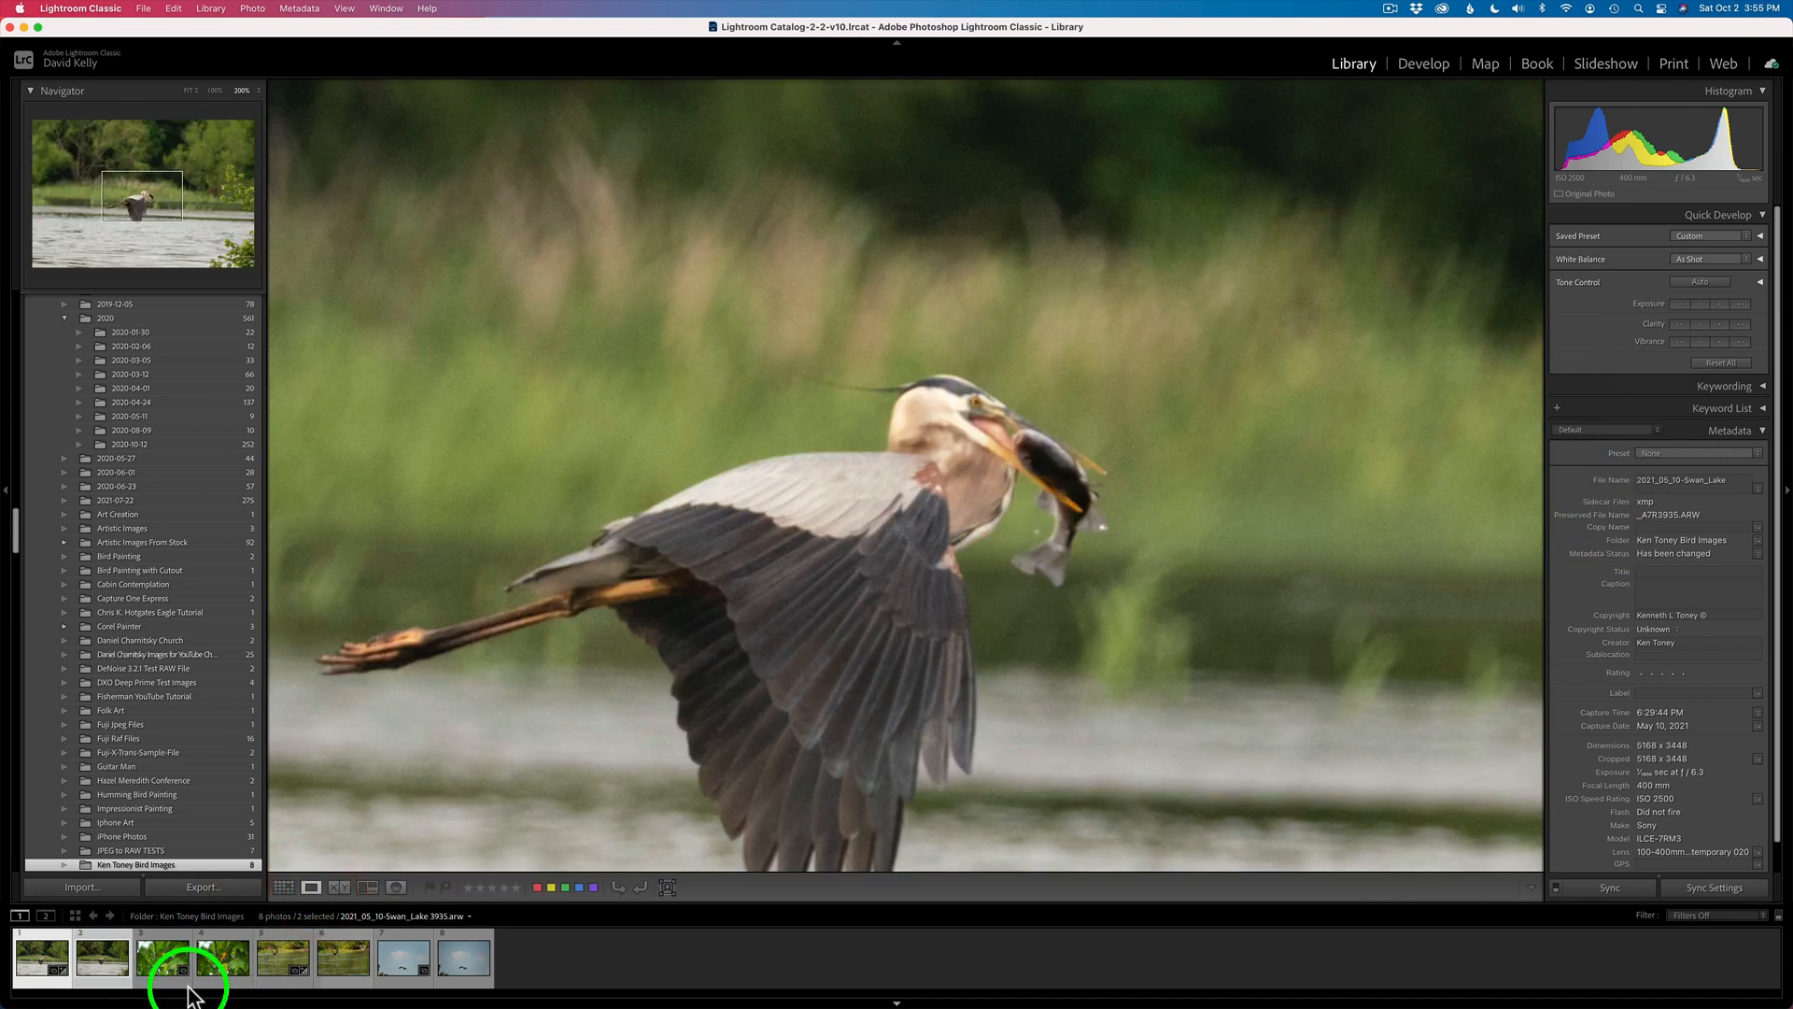
left_click(97, 965)
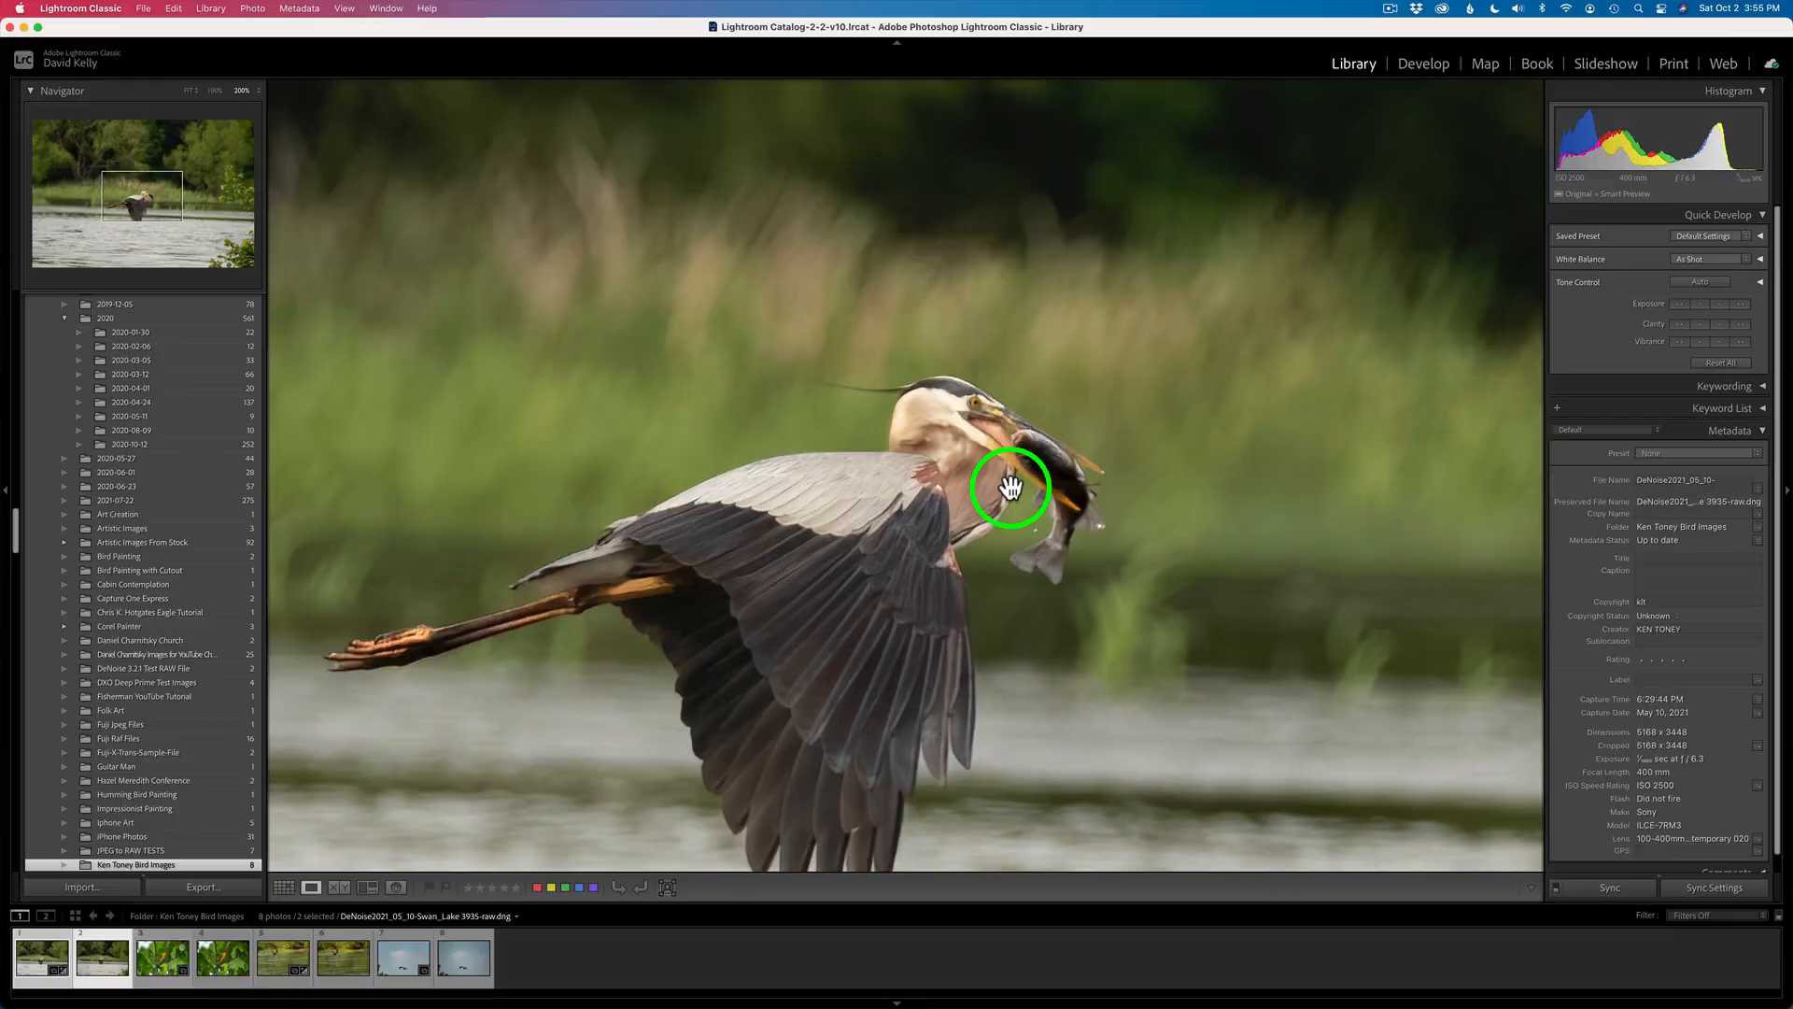
left_click(1008, 488)
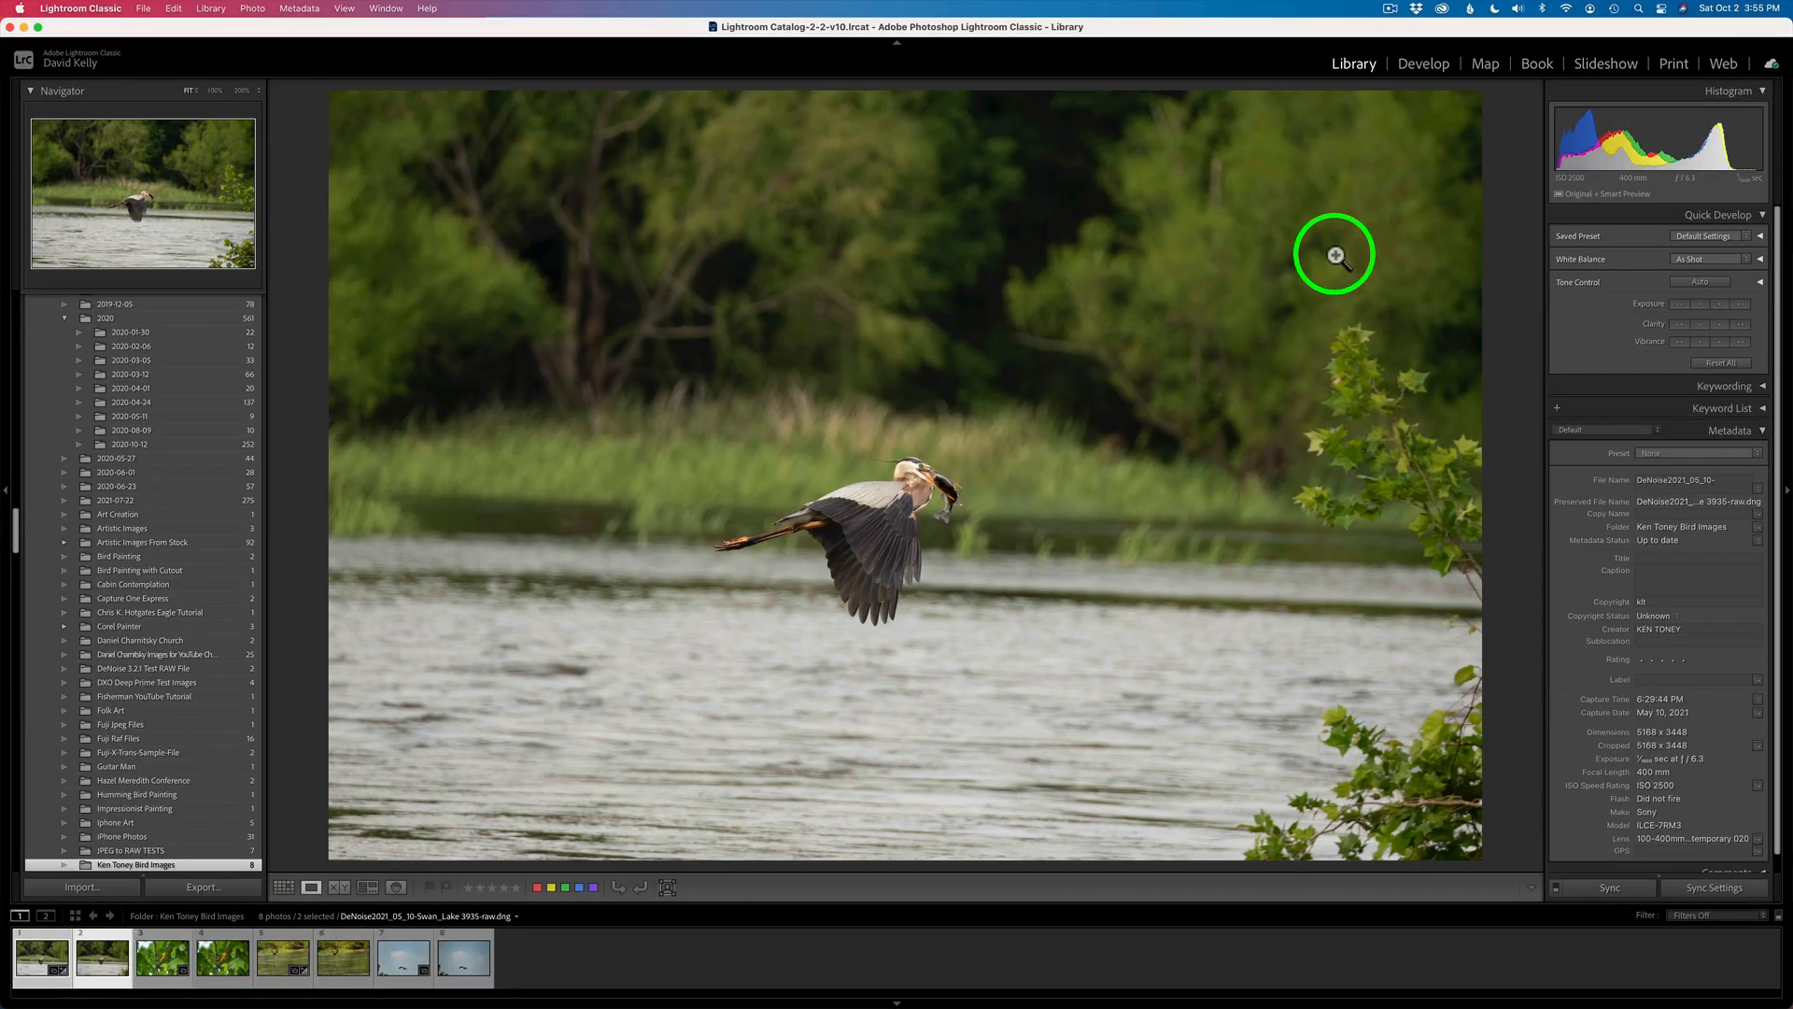
Open the denoised heron DNG in the Develop module and browse its Adobe Raw and Camera Matching profiles, keeping Adobe Color.
left_click(1423, 65)
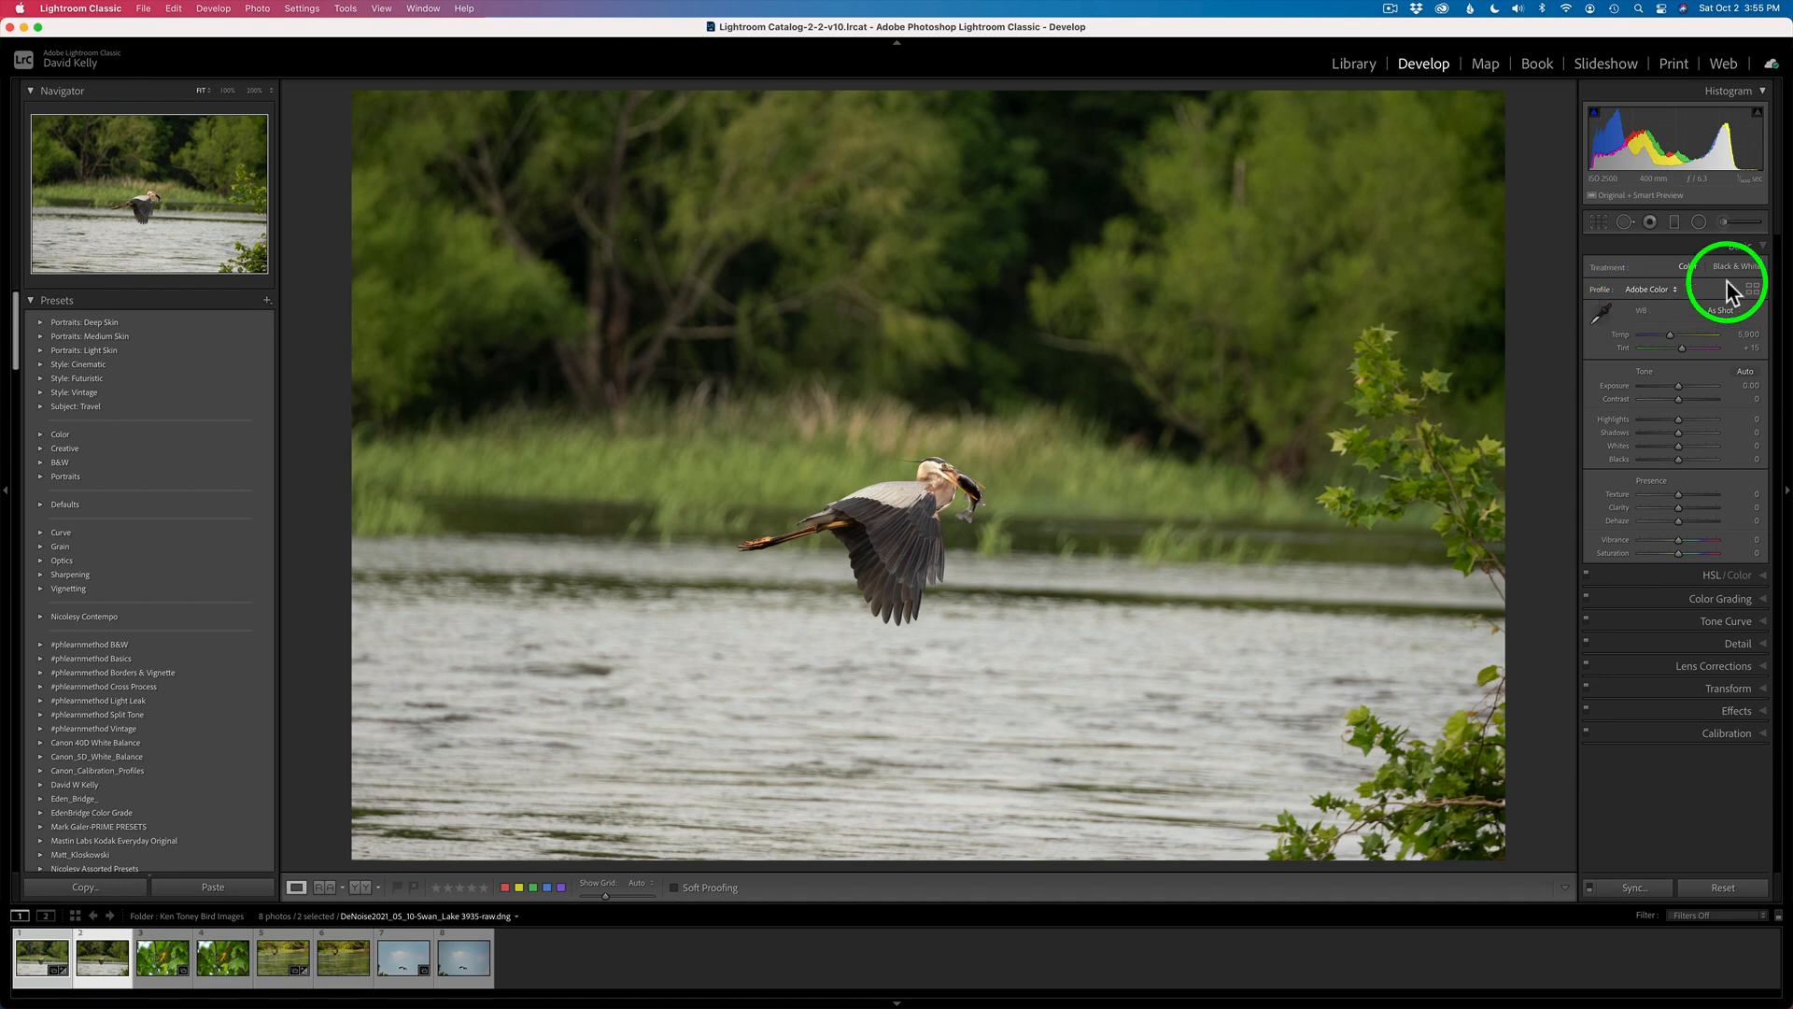
left_click(1753, 297)
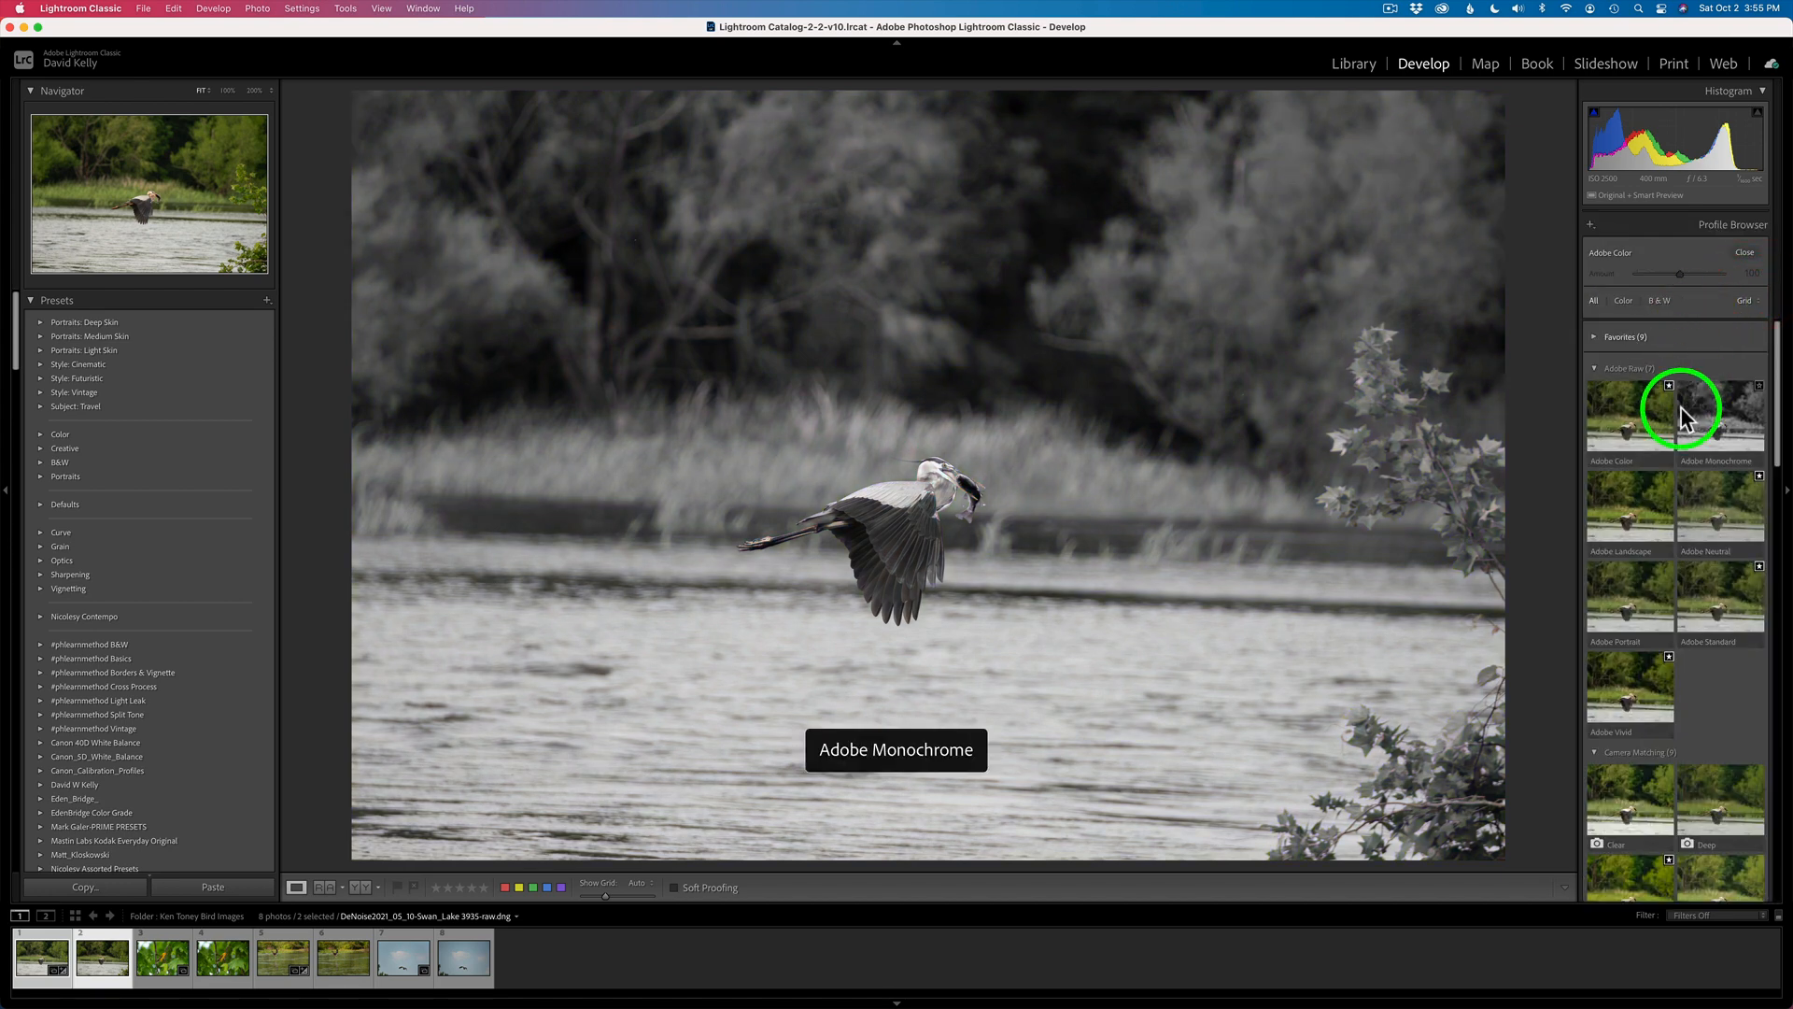
scroll(1676, 408, "down", 5)
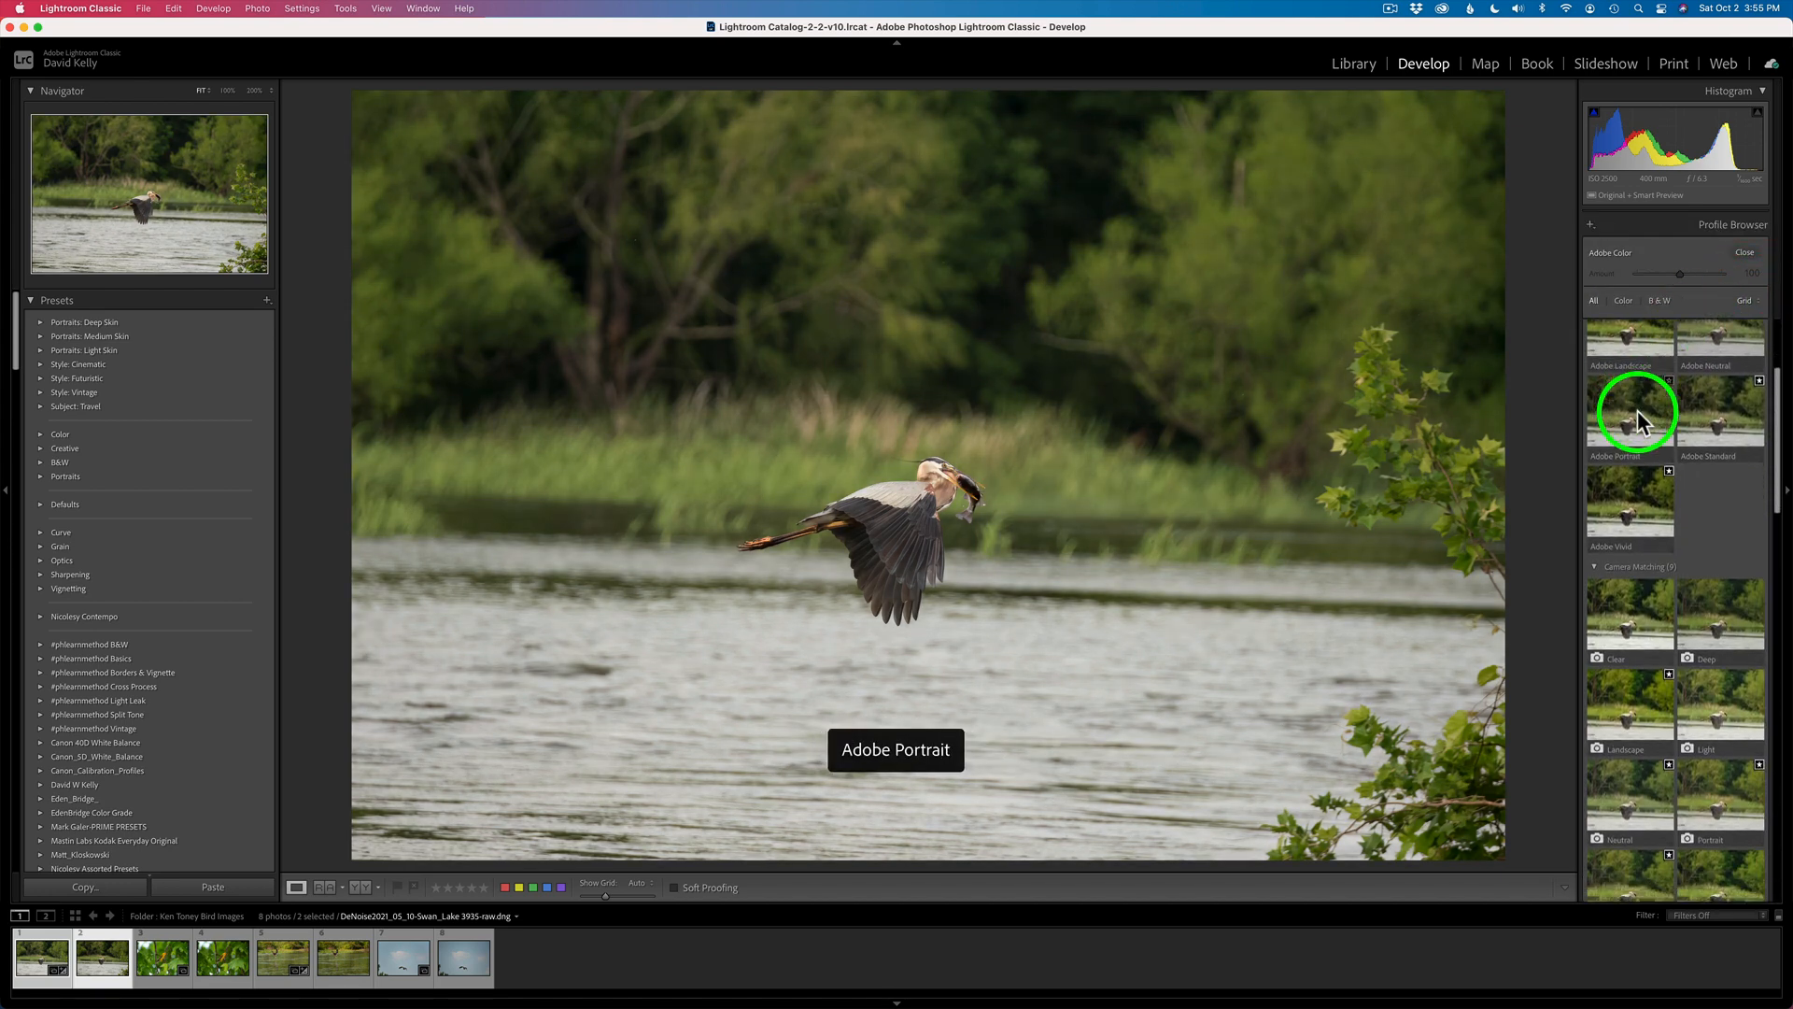
scroll(1646, 448, "down", 1)
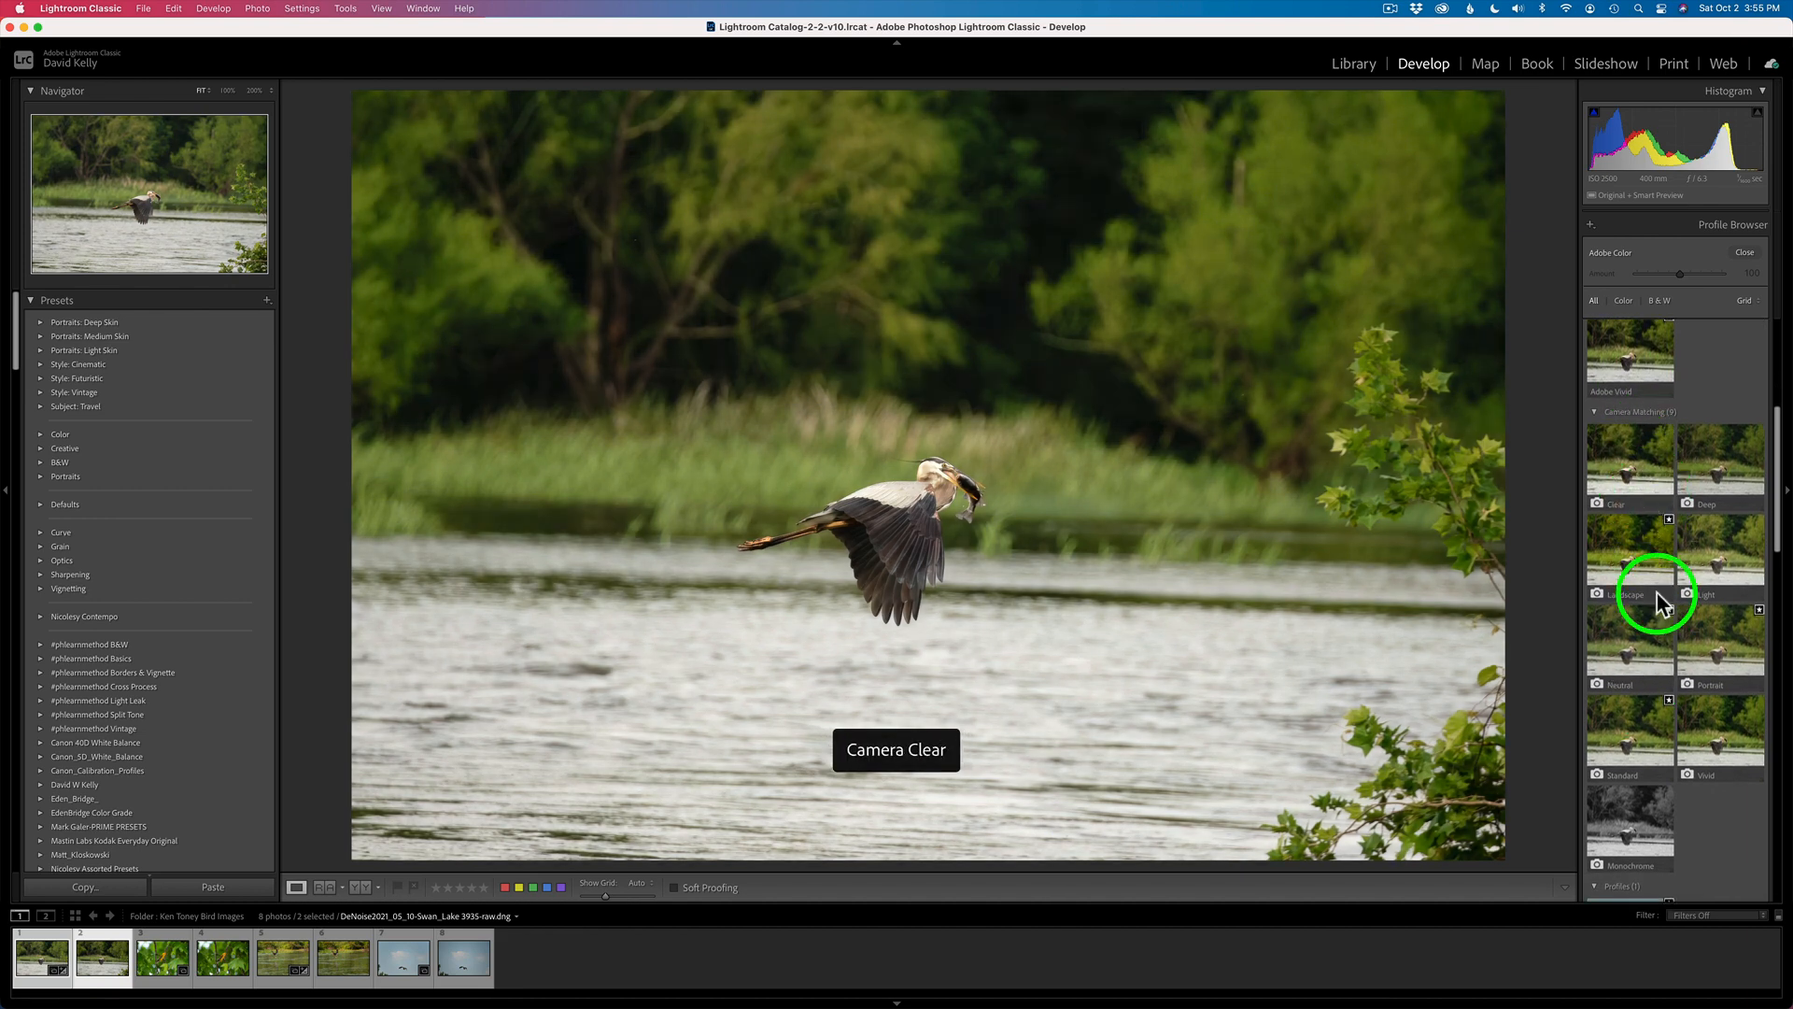
scroll(1650, 472, "up", 5)
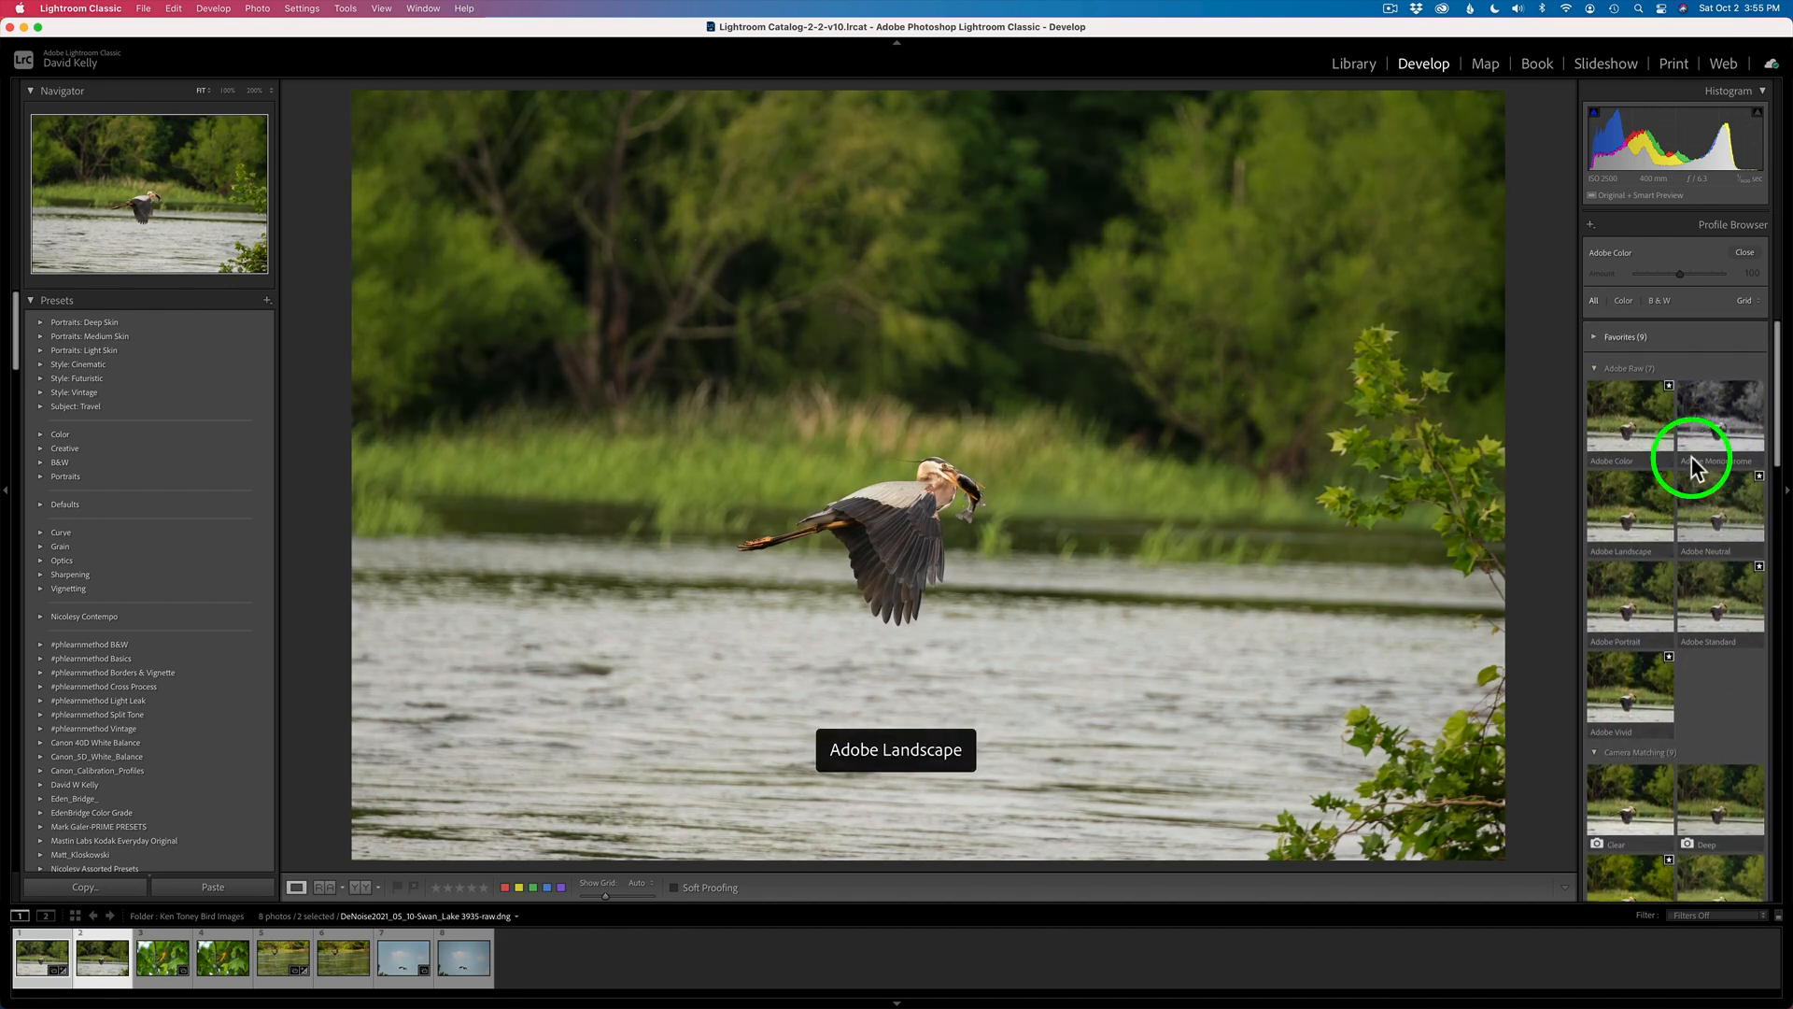
left_click(1745, 253)
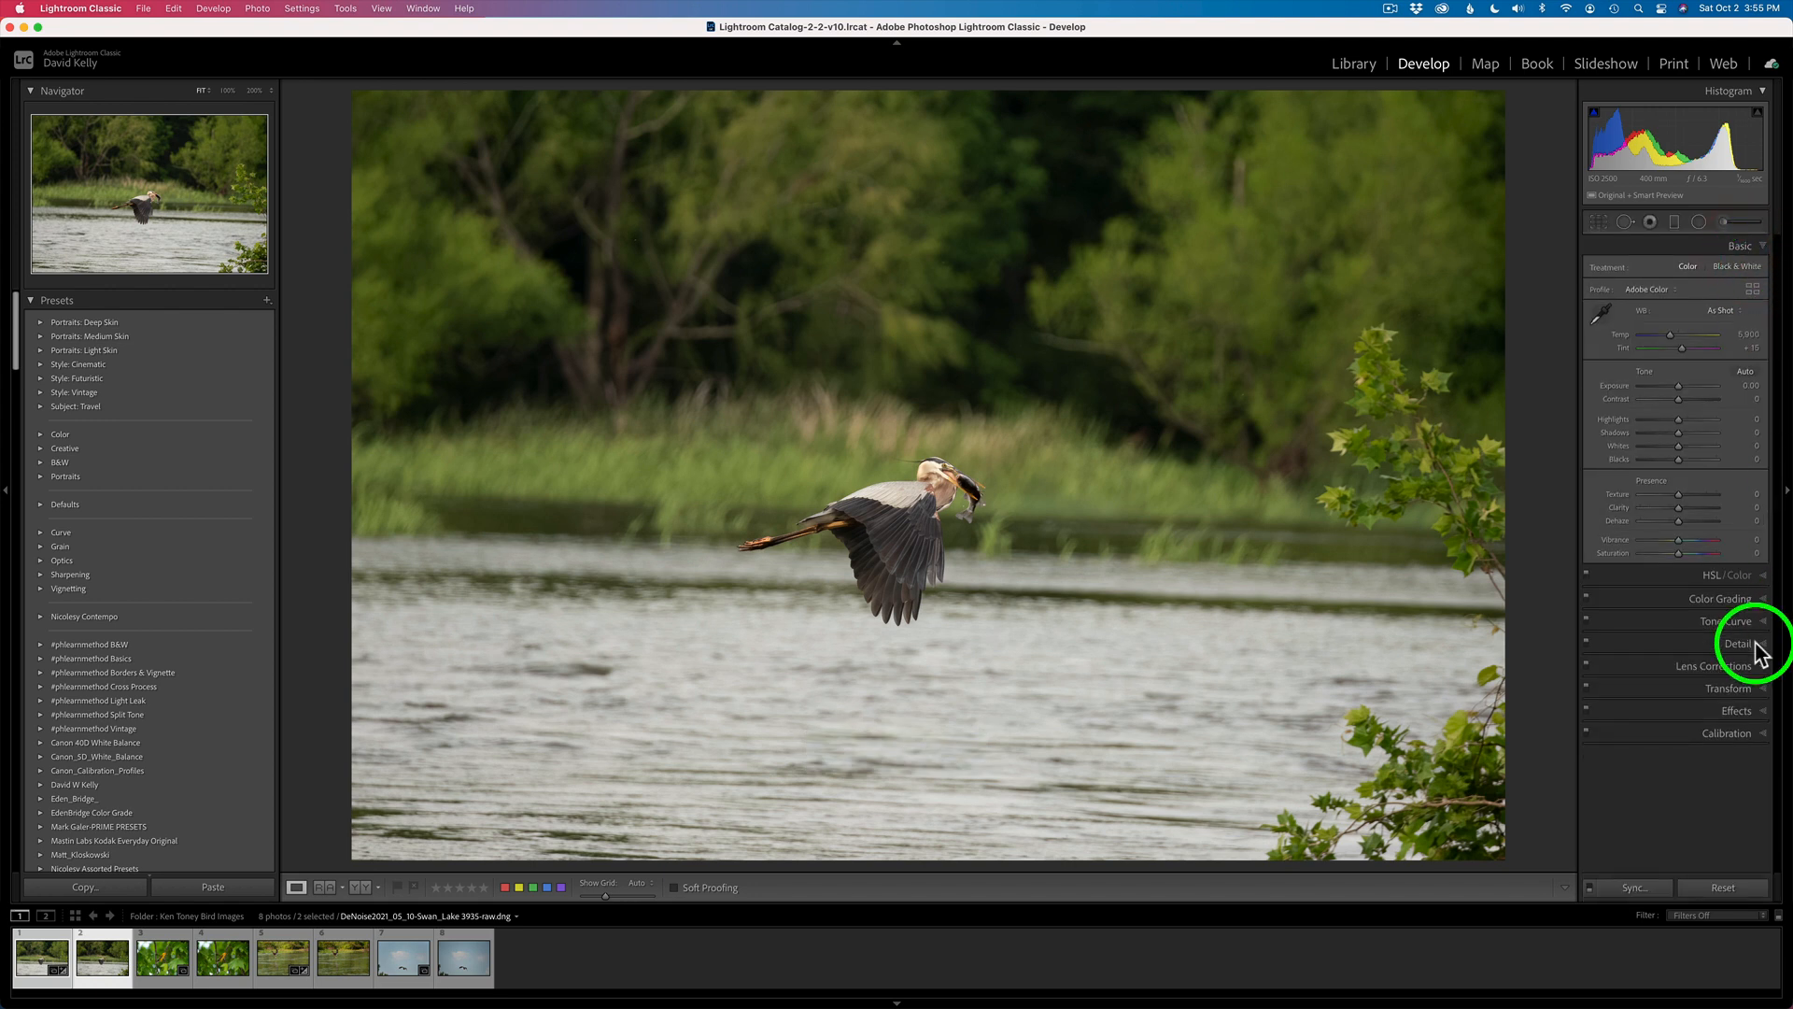
Turn on Remove Chromatic Aberration and Enable Profile Corrections in the denoised heron photo's lens corrections.
left_click(1759, 668)
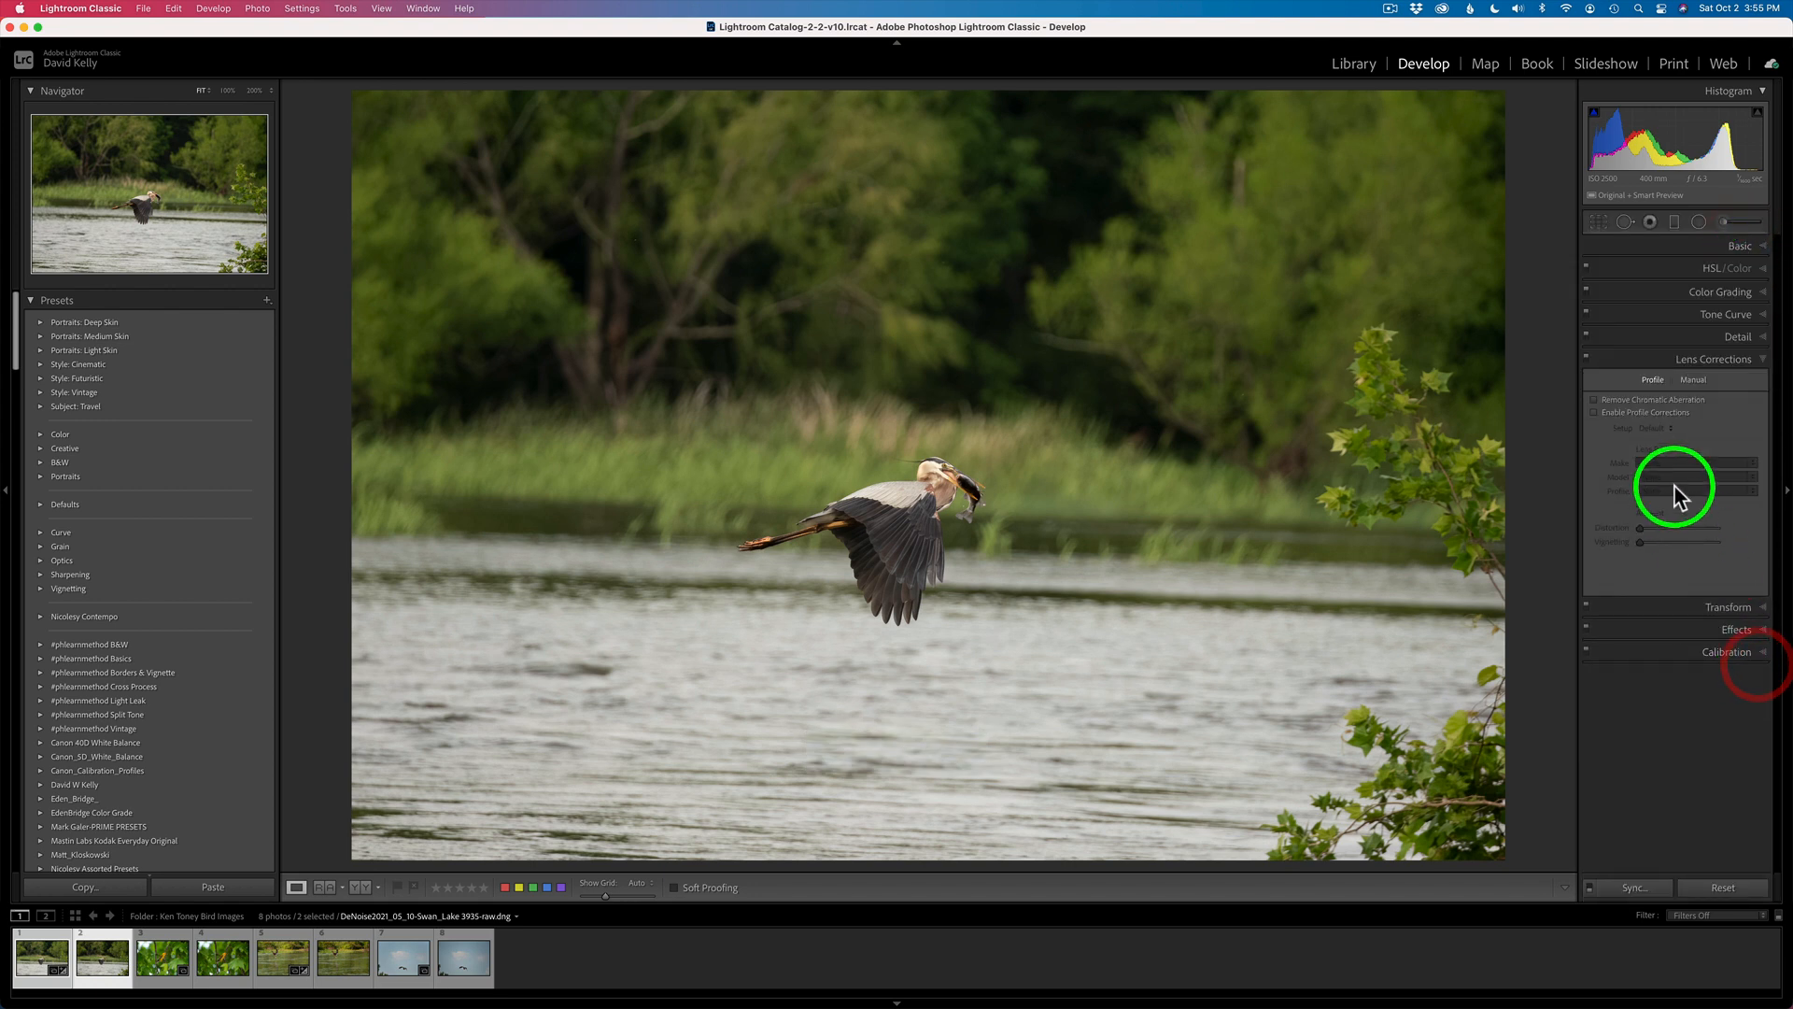
left_click(1595, 398)
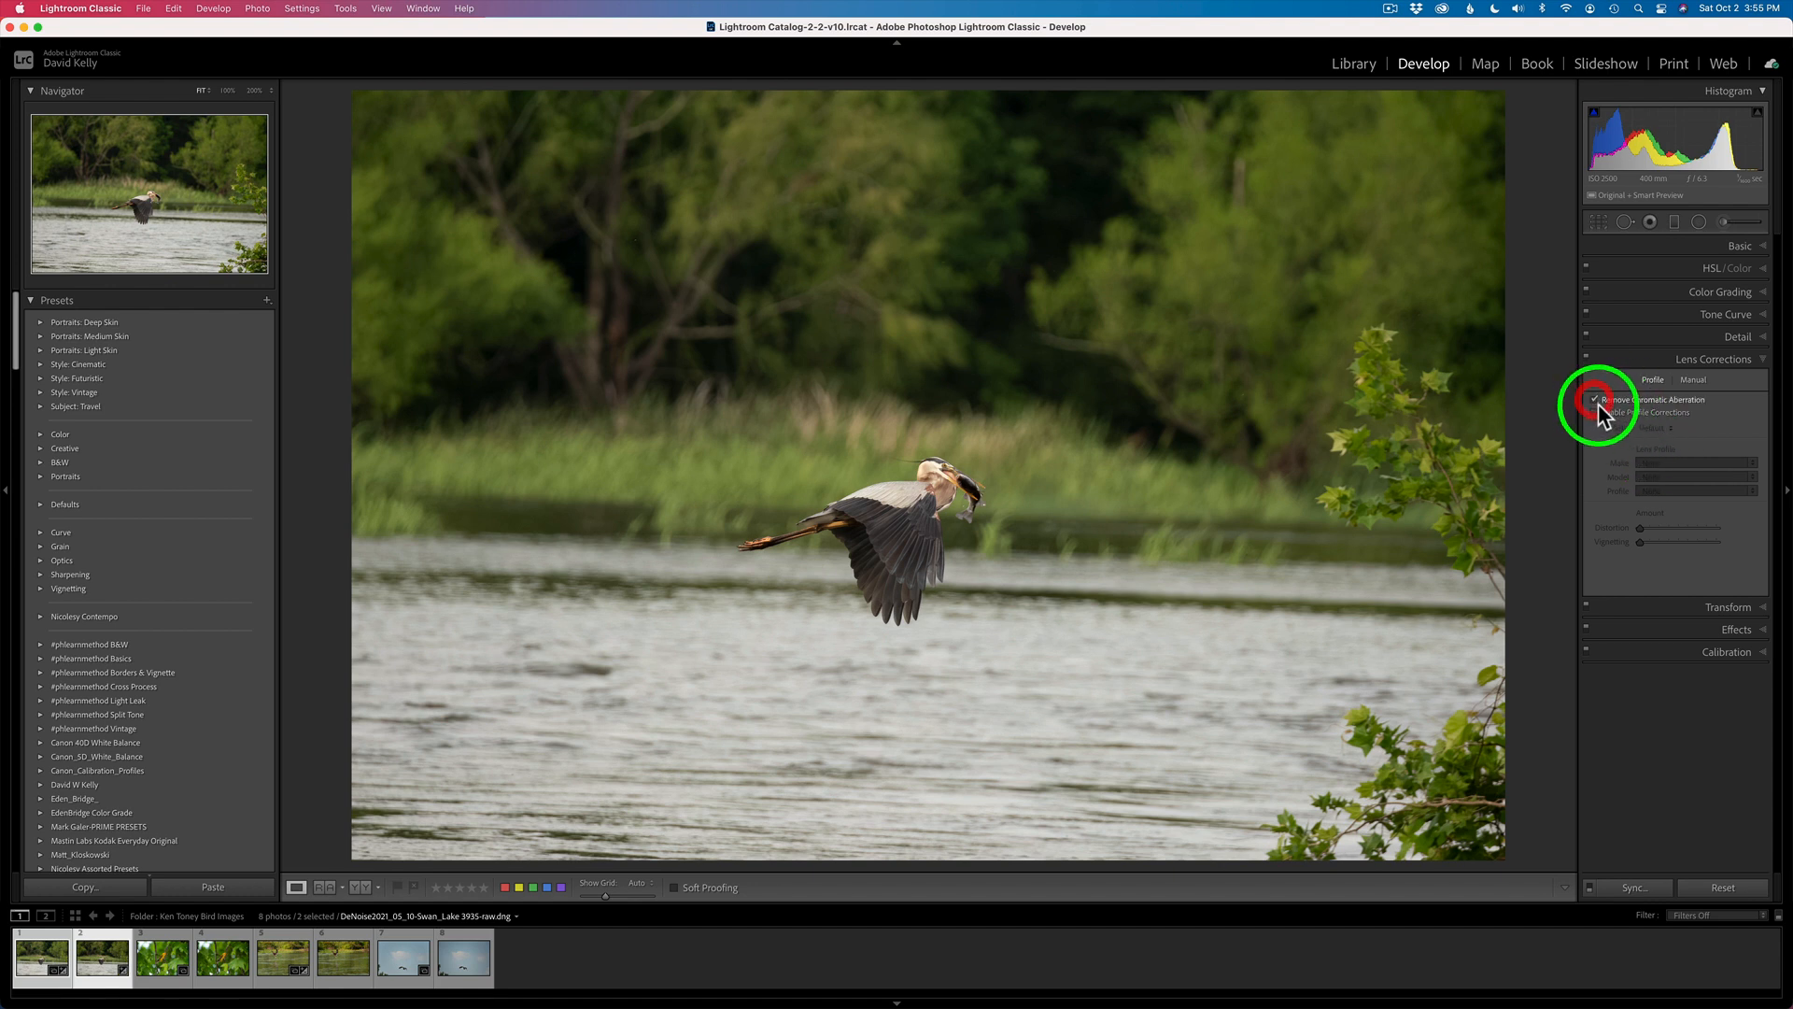
left_click(1595, 412)
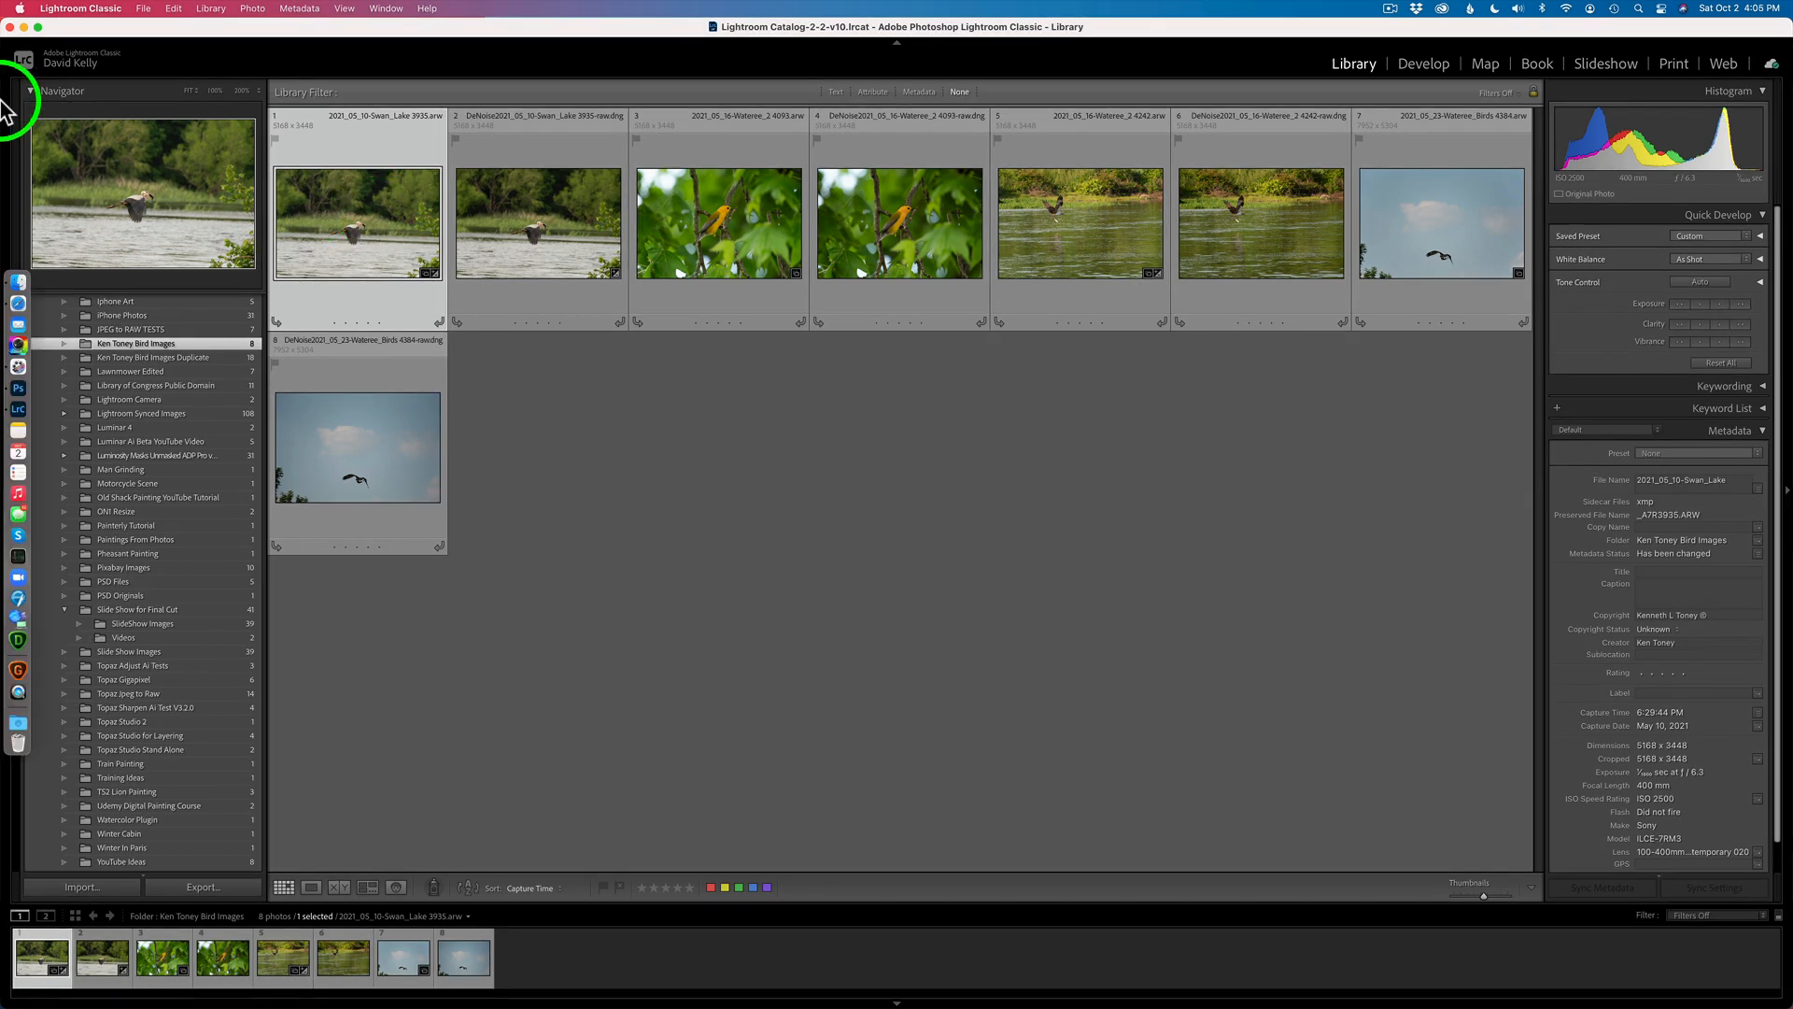
Show the original heron photo 2021_05_10-Swan_Lake 3935.arw in Finder from the library grid.
right_click(168, 348)
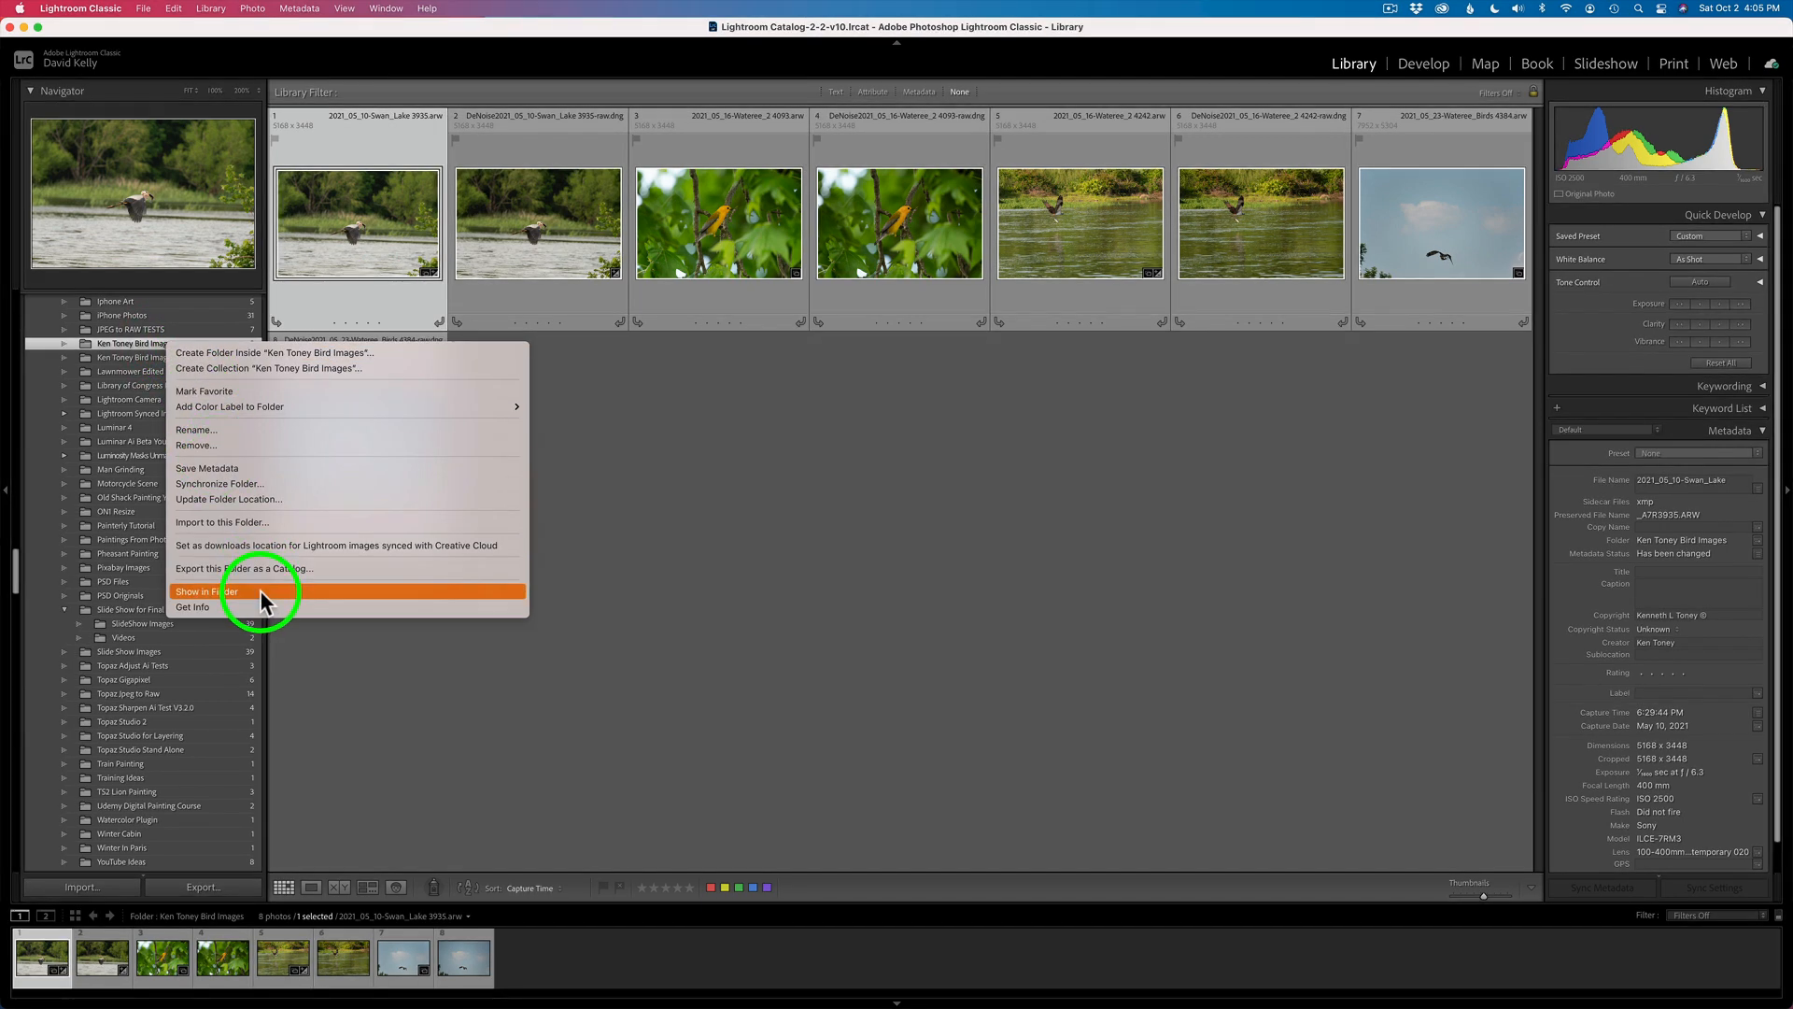
left_click(732, 479)
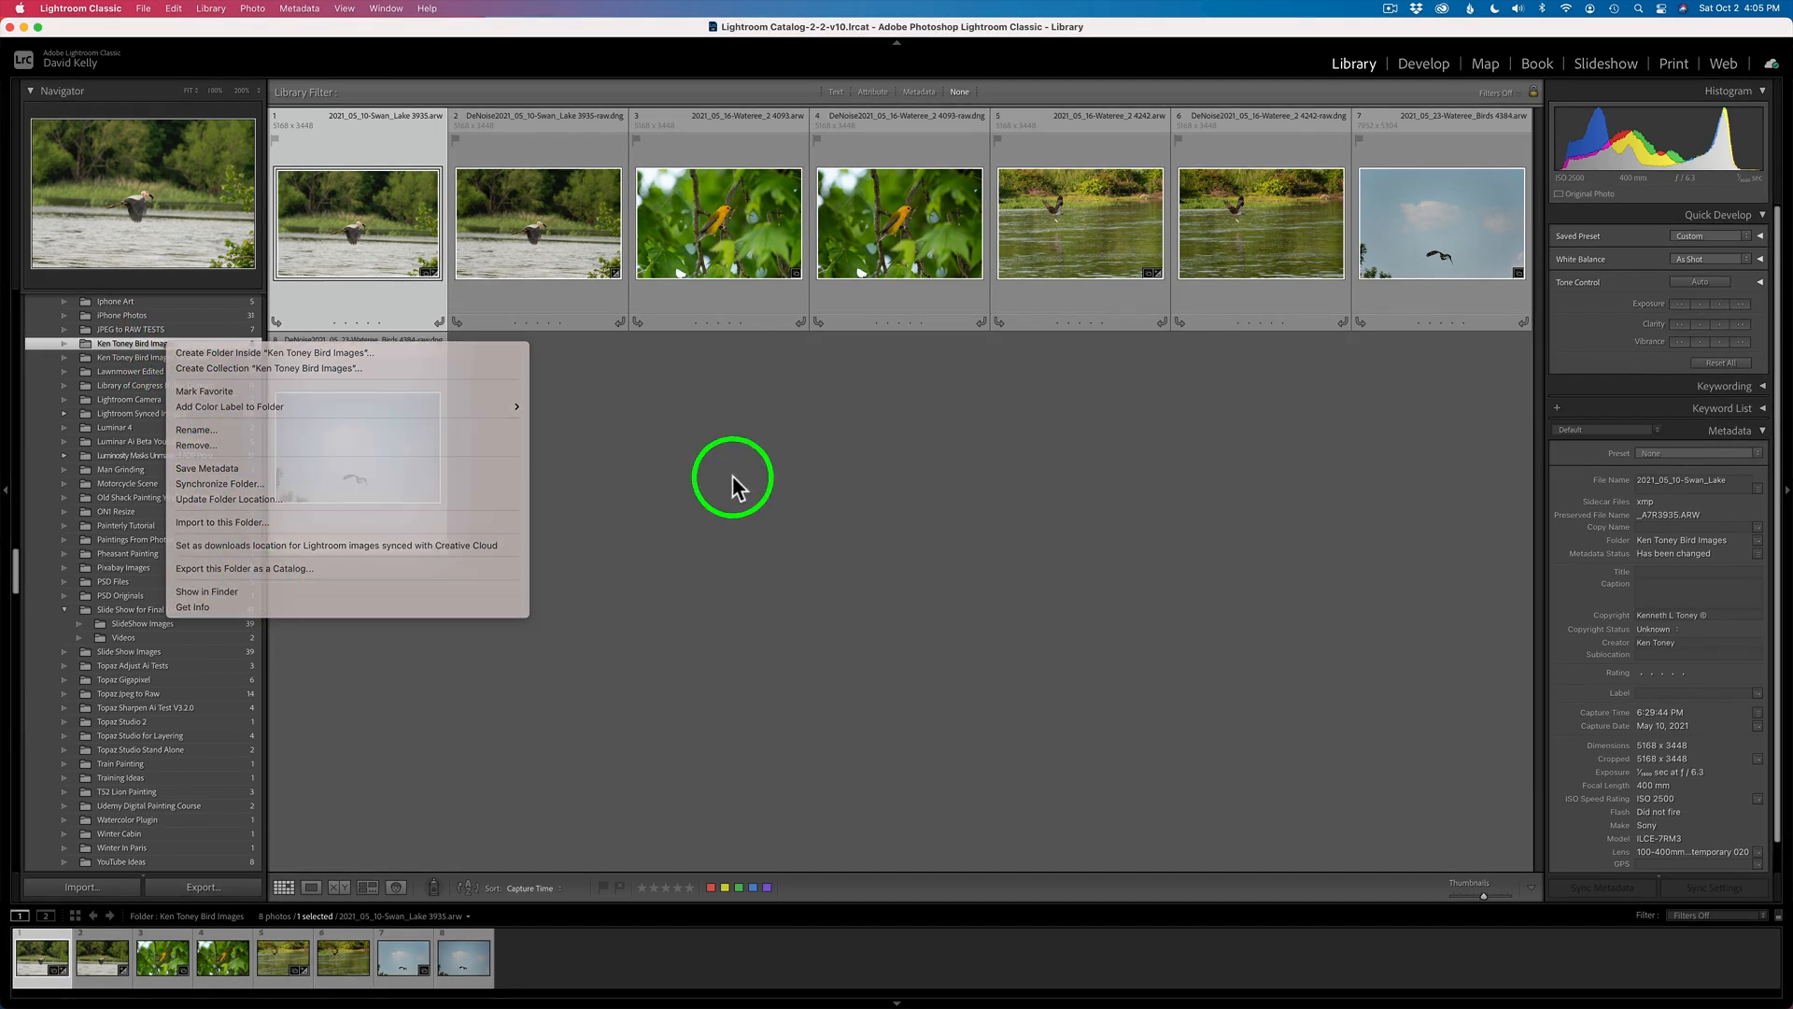
right_click(365, 219)
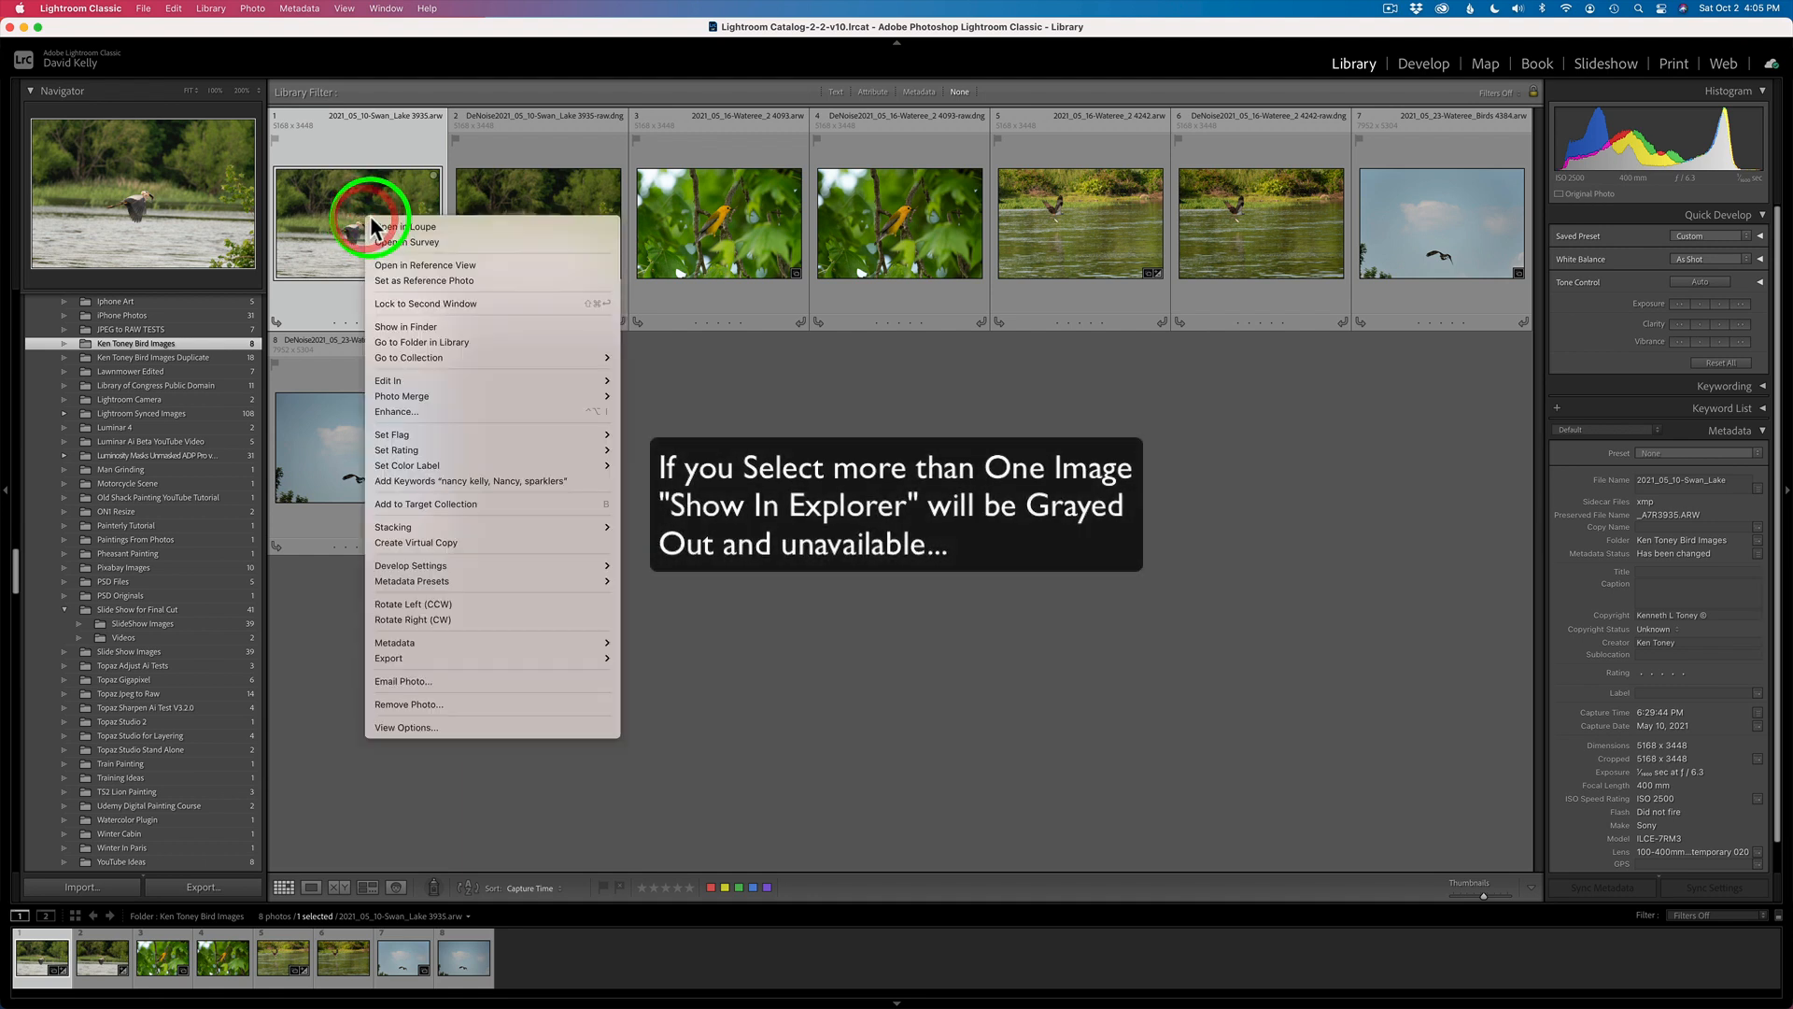
left_click(439, 326)
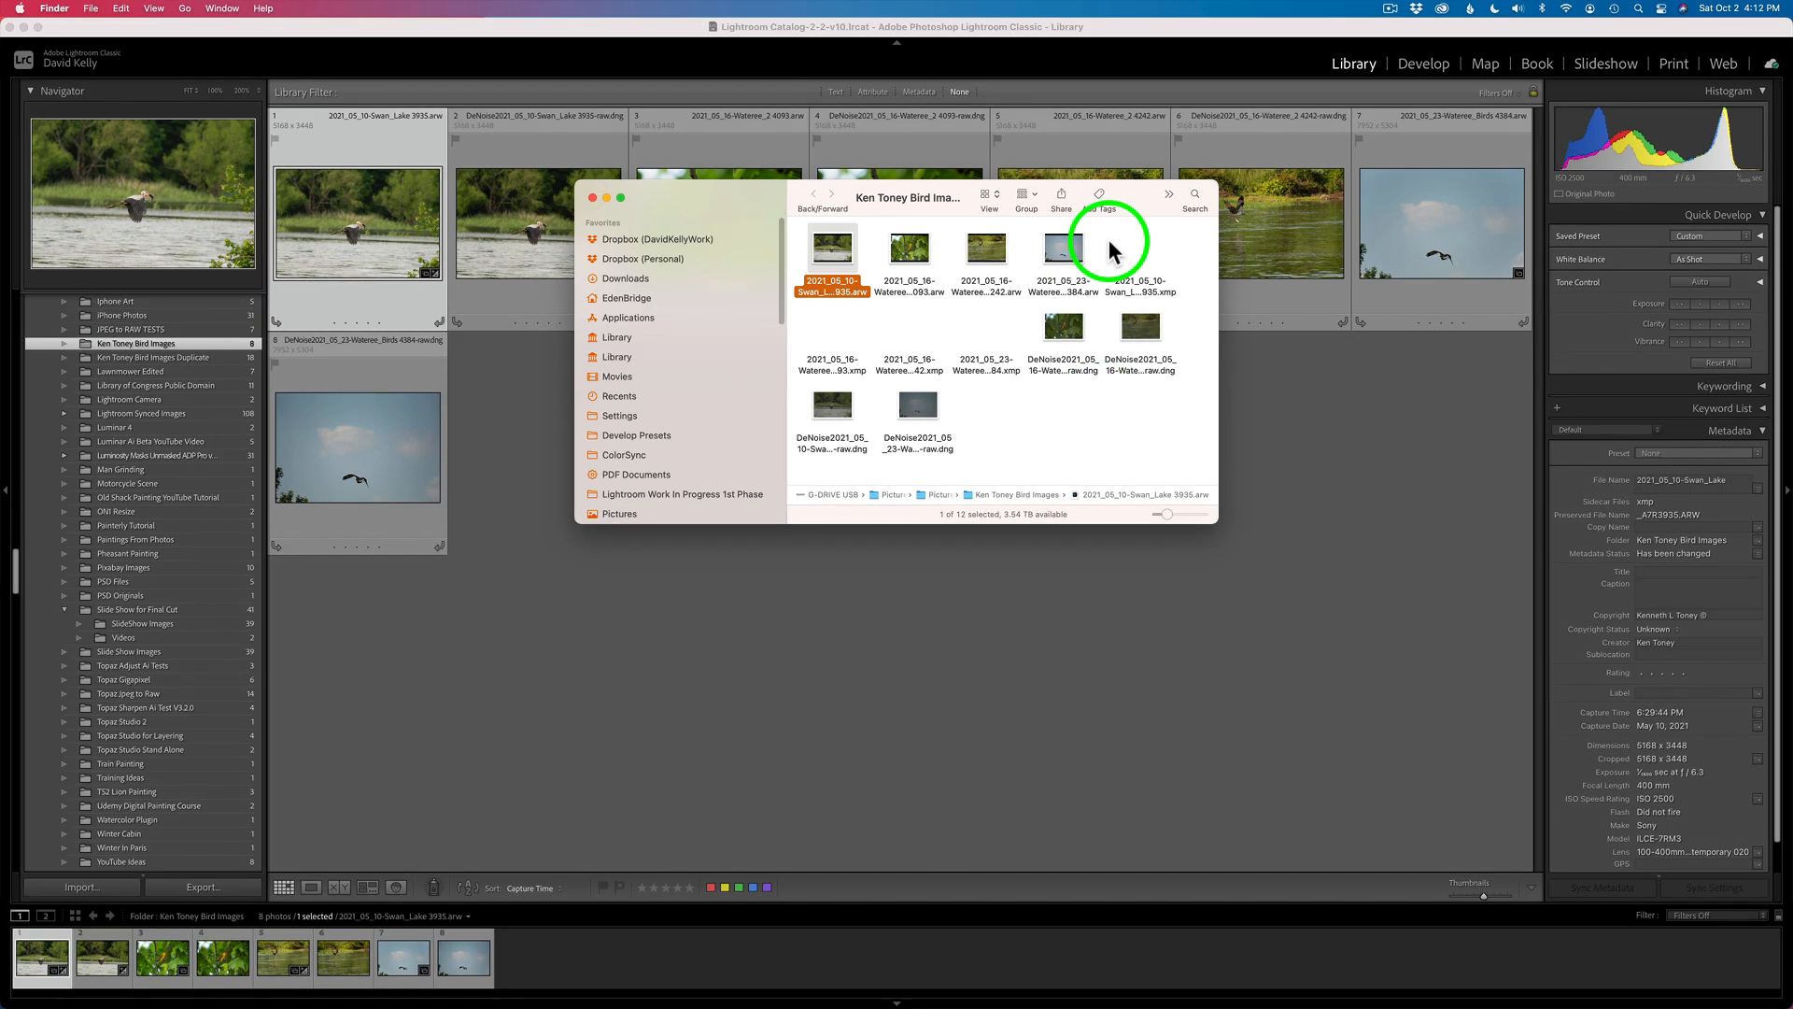
Select the four original .arw bird photos in the Finder folder and open them in Topaz DeNoise AI.
left_click_drag(1105, 232, 834, 261)
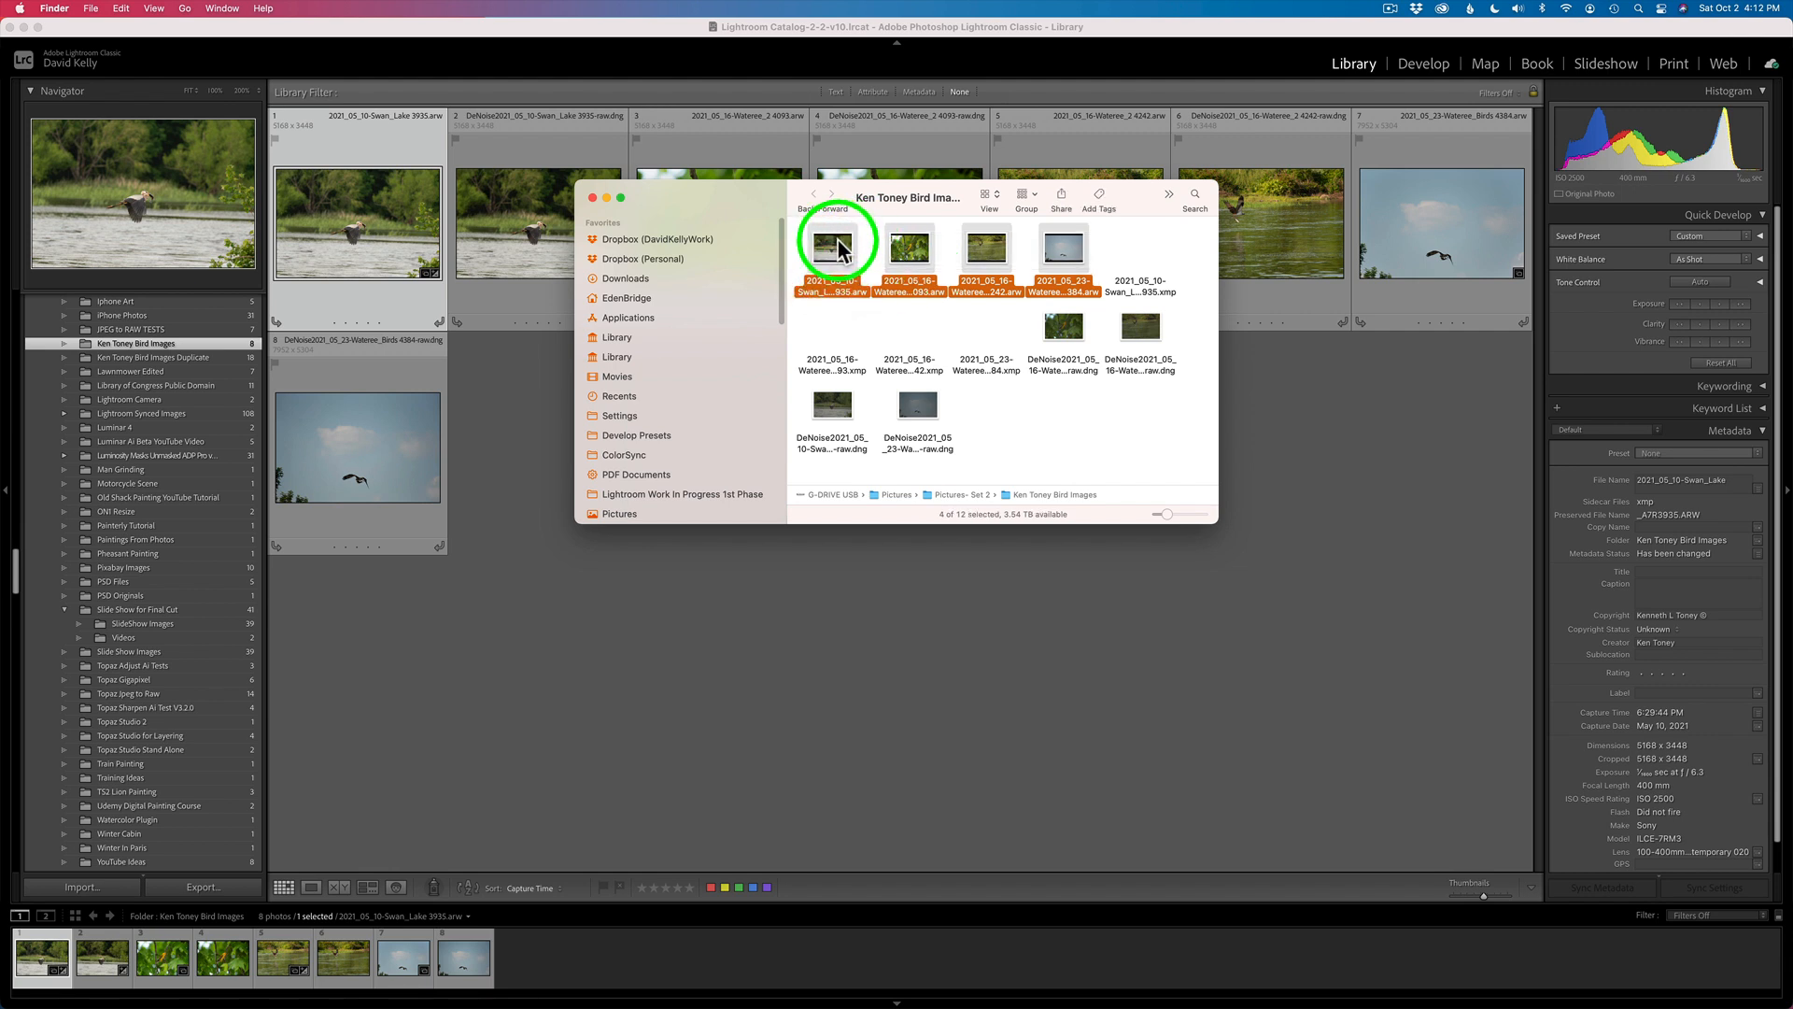
left_click_drag(837, 250, 32, 632)
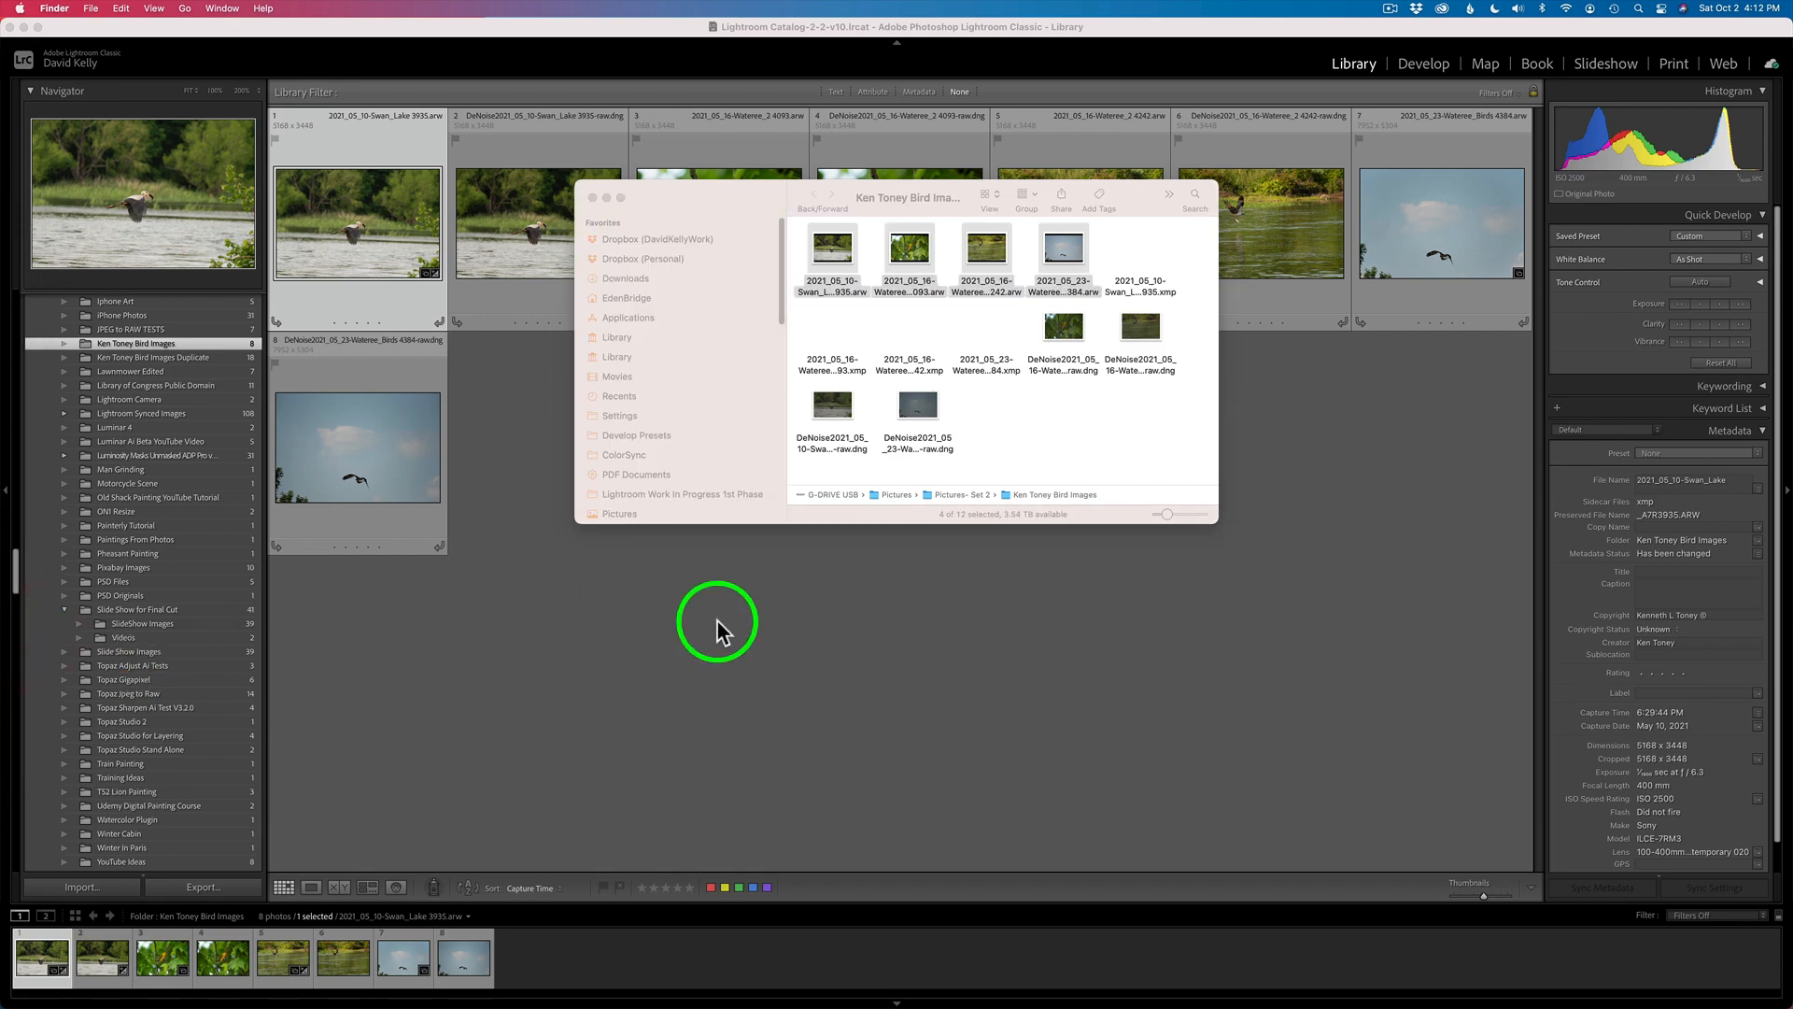